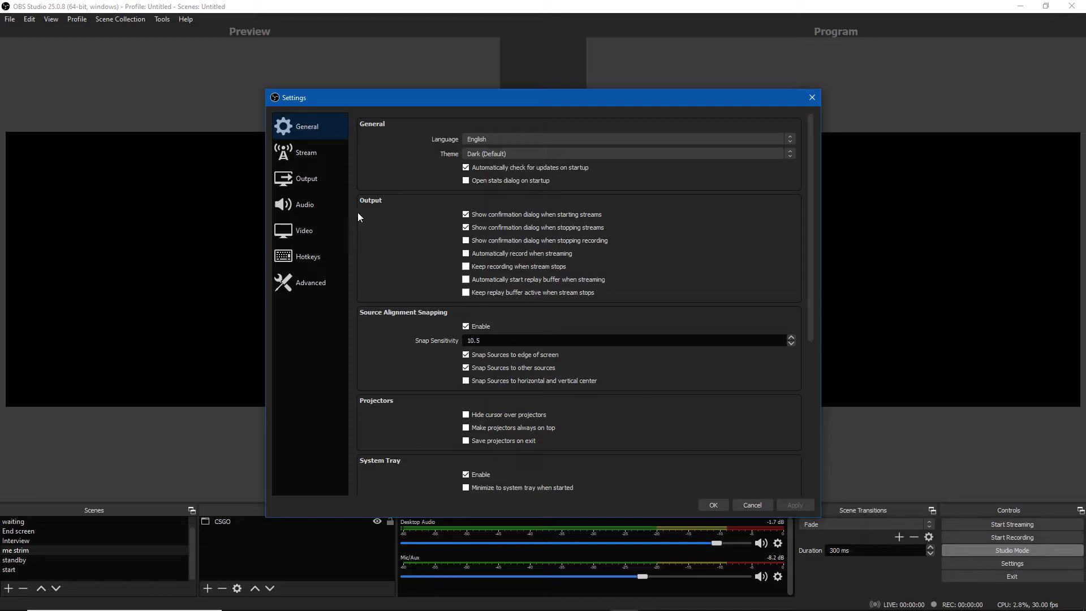
Browse the Stream and General settings pages
{"action": "left_click", "coordinate": [313, 156]}
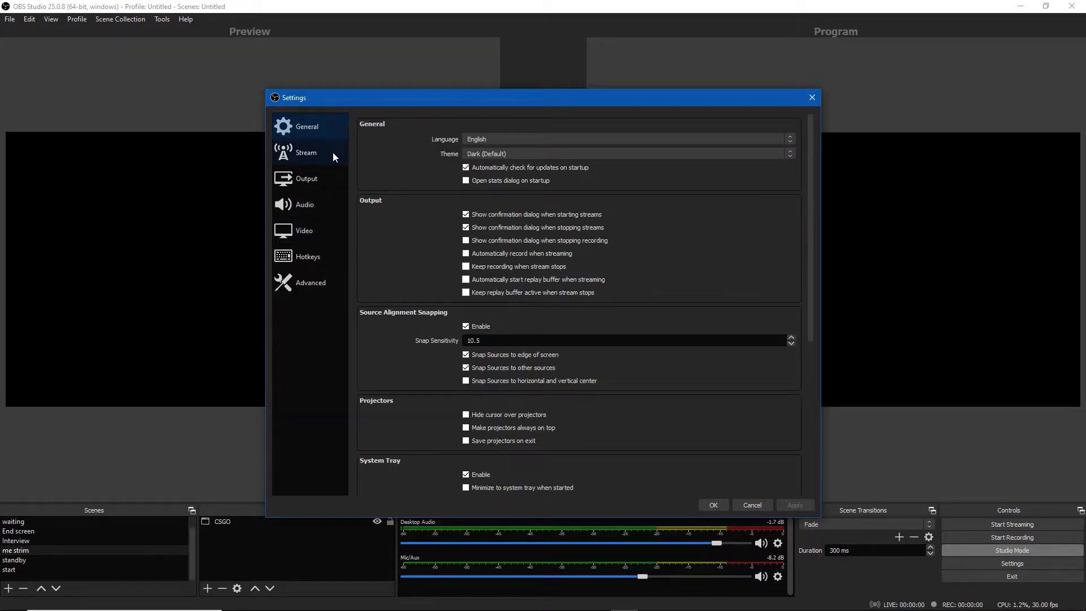
{"action": "scroll", "coordinate": [461, 239], "scroll_direction": "down", "scroll_amount": 3}
{"action": "scroll", "coordinate": [462, 239], "scroll_direction": "up", "scroll_amount": 3}
{"action": "scroll", "coordinate": [544, 239], "scroll_direction": "down", "scroll_amount": 1}
{"action": "scroll", "coordinate": [544, 239], "scroll_direction": "up", "scroll_amount": 1}
Review the Video settings, including the FPS value type options
{"action": "left_click", "coordinate": [302, 229]}
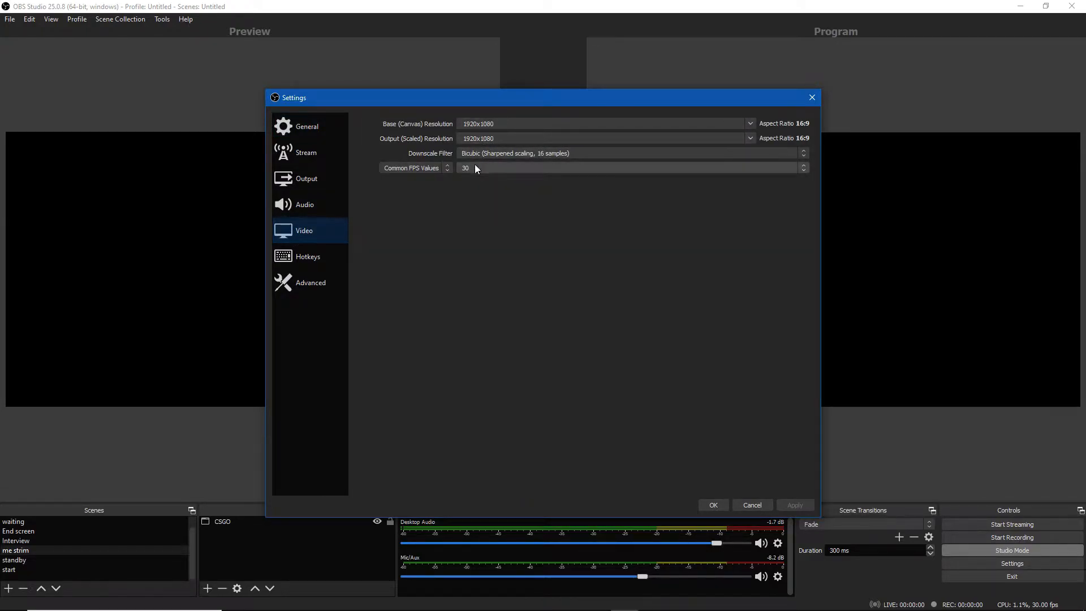
{"action": "left_click", "coordinate": [443, 165]}
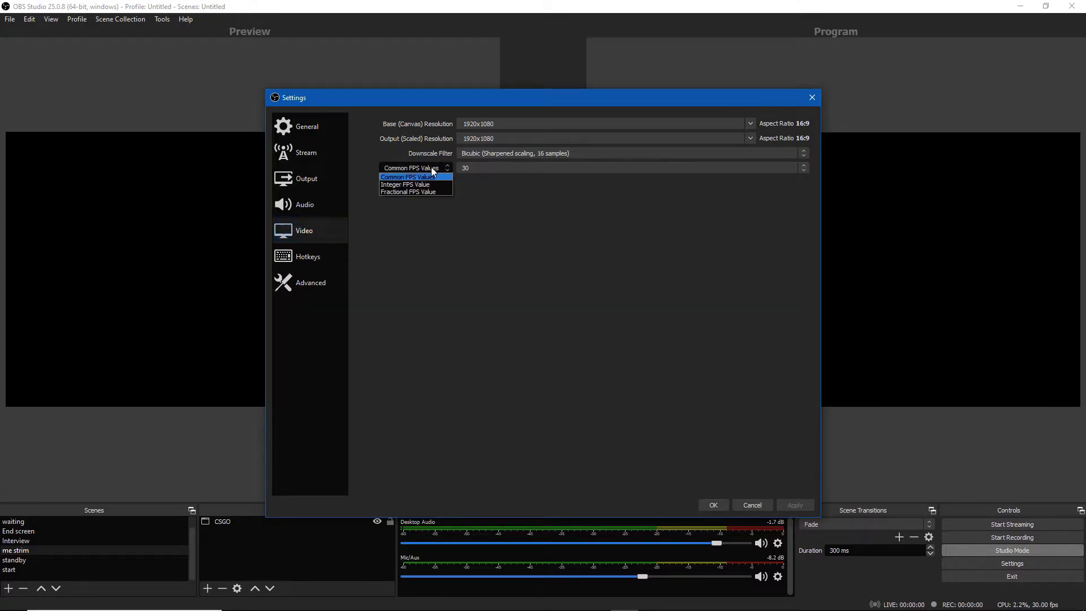
{"action": "left_click", "coordinate": [439, 171]}
{"action": "left_click", "coordinate": [470, 168]}
{"action": "left_click", "coordinate": [420, 242]}
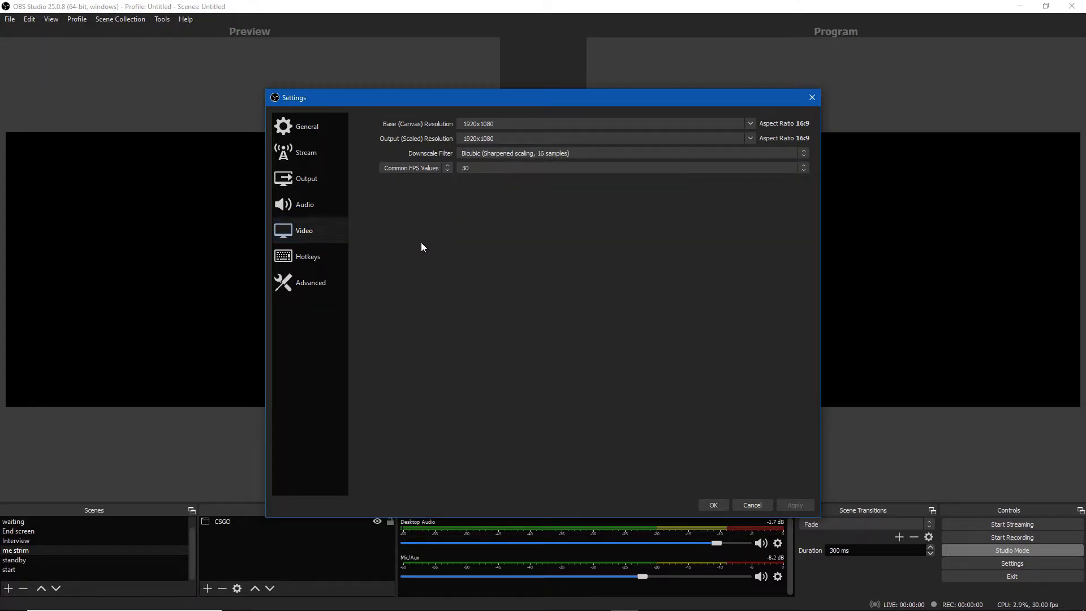
Review the Hotkeys and Advanced settings pages, including the recording filename formatting
{"action": "left_click", "coordinate": [319, 256]}
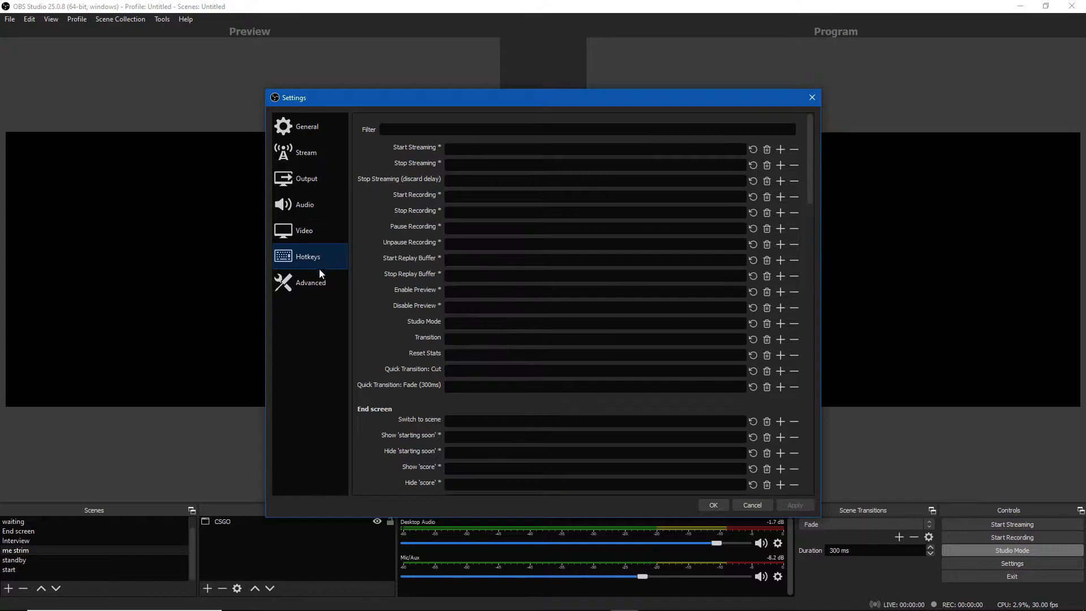
{"action": "scroll", "coordinate": [472, 226], "scroll_direction": "down", "scroll_amount": 2}
{"action": "scroll", "coordinate": [435, 255], "scroll_direction": "up", "scroll_amount": 2}
{"action": "left_click", "coordinate": [309, 284]}
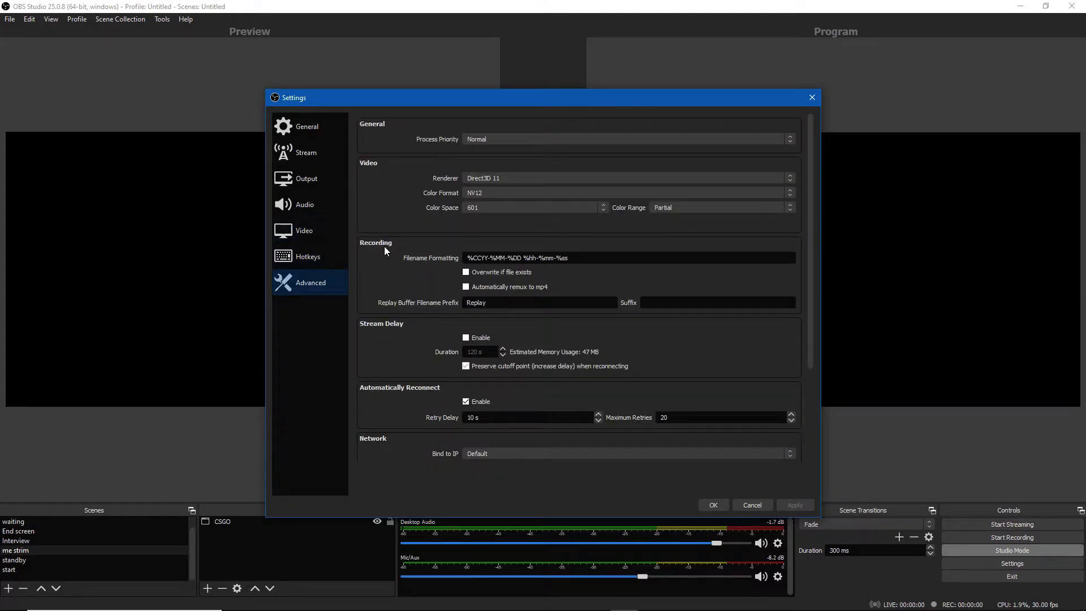
{"action": "scroll", "coordinate": [429, 256], "scroll_direction": "down", "scroll_amount": 2}
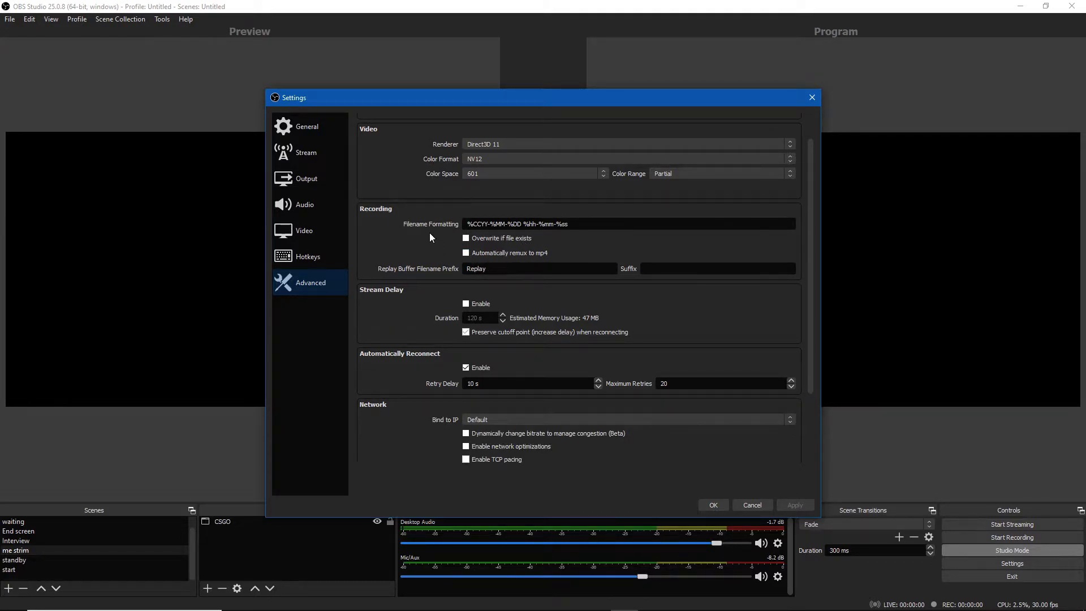
{"action": "left_click_drag", "start_coordinate": [589, 225], "coordinate": [474, 231]}
{"action": "left_click", "coordinate": [575, 228]}
{"action": "scroll", "coordinate": [537, 271], "scroll_direction": "down", "scroll_amount": 1}
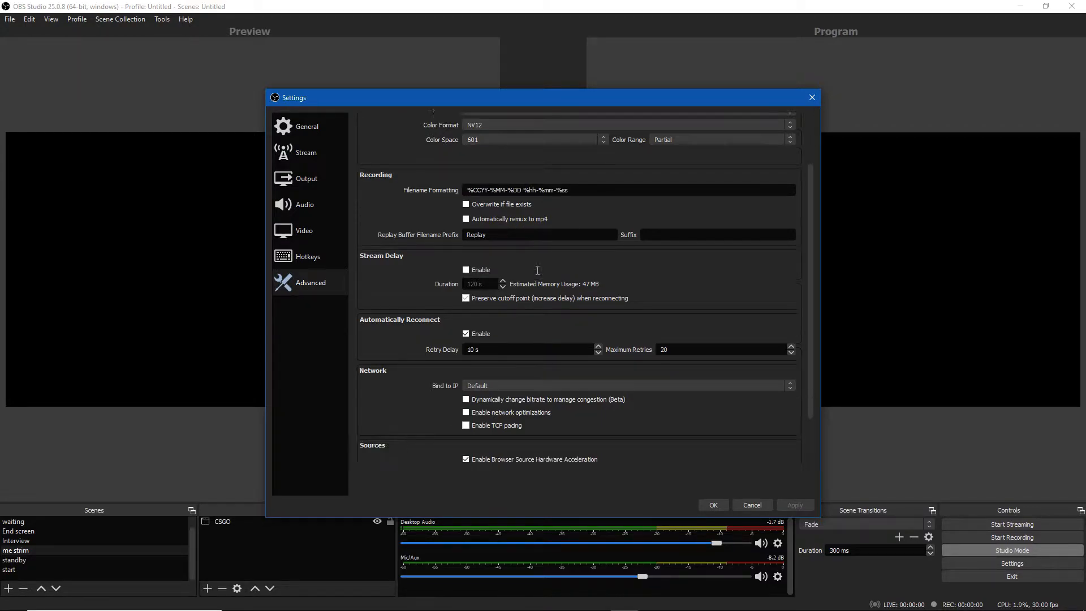
{"action": "scroll", "coordinate": [534, 266], "scroll_direction": "up", "scroll_amount": 2}
{"action": "left_click", "coordinate": [316, 266]}
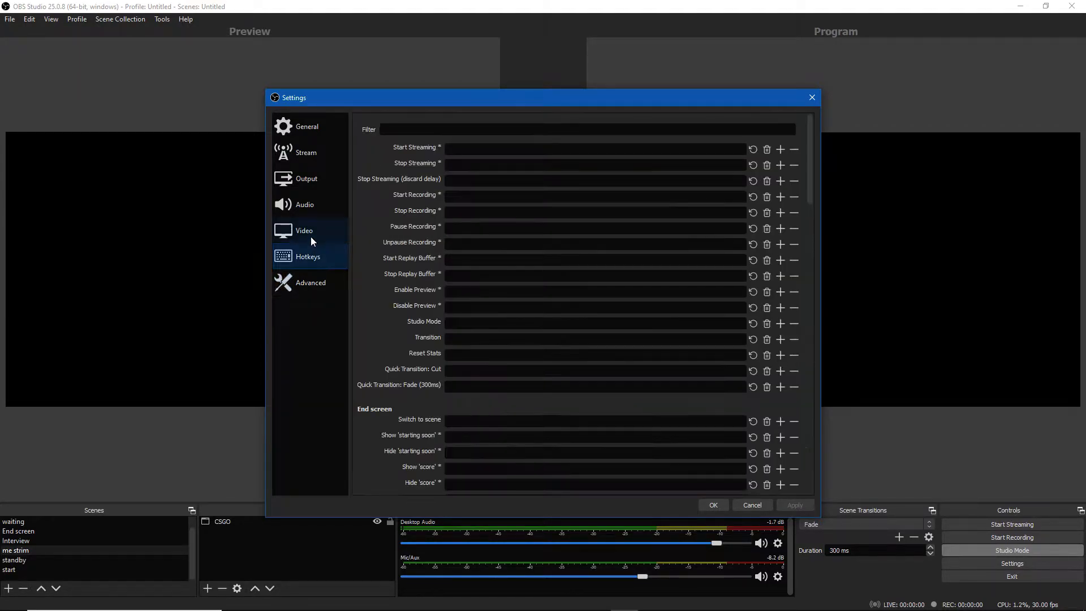
Inspect the recording path in the Output settings and its folder browser without choosing a folder
{"action": "left_click", "coordinate": [311, 191]}
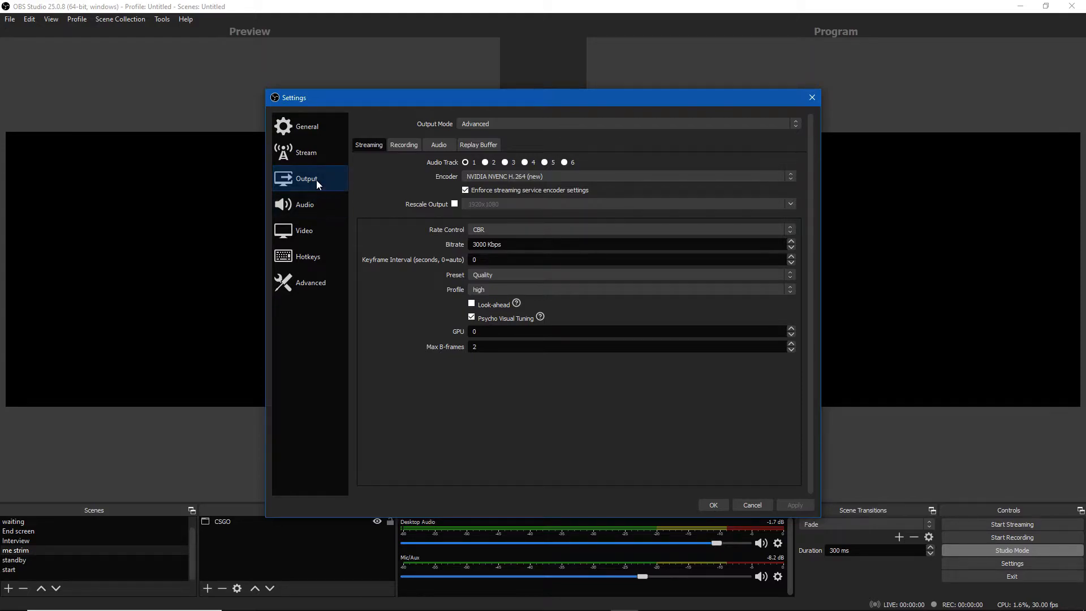
{"action": "left_click", "coordinate": [401, 145]}
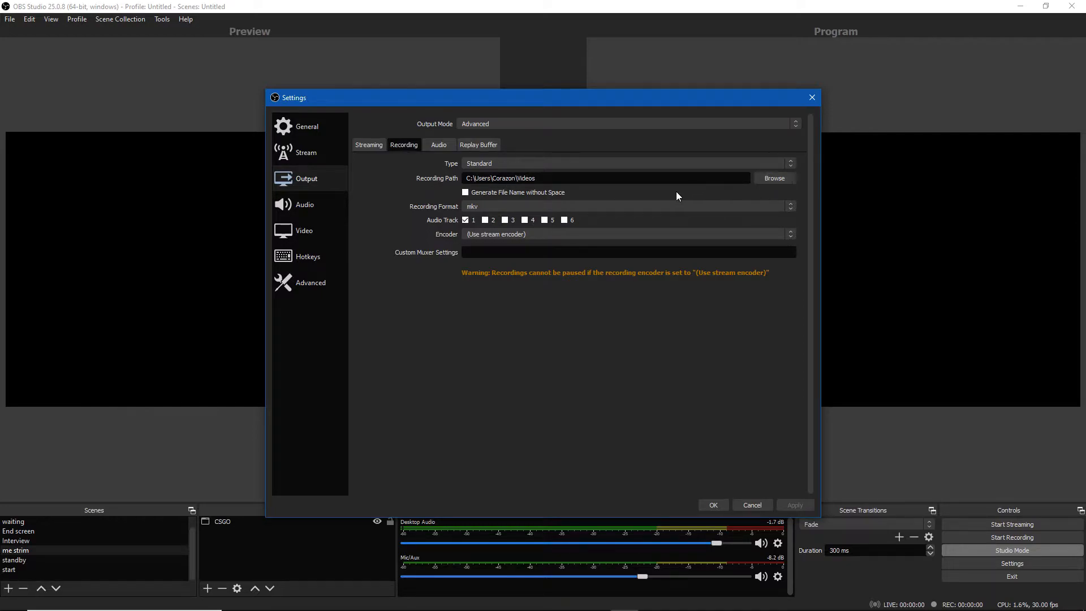
{"action": "left_click_drag", "start_coordinate": [559, 181], "coordinate": [467, 181]}
{"action": "left_click", "coordinate": [775, 179]}
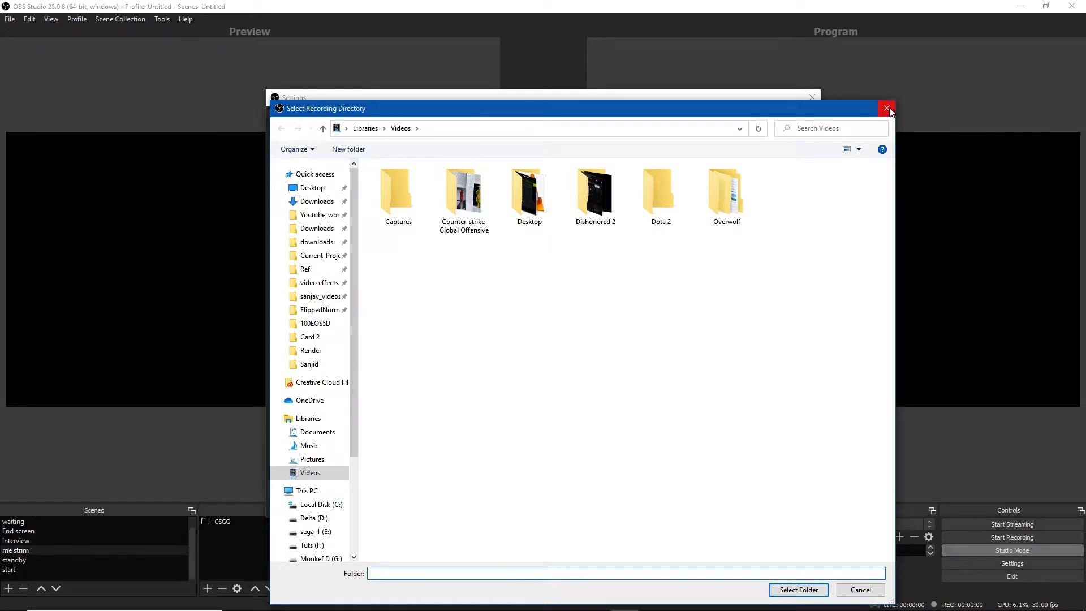
{"action": "left_click", "coordinate": [886, 108]}
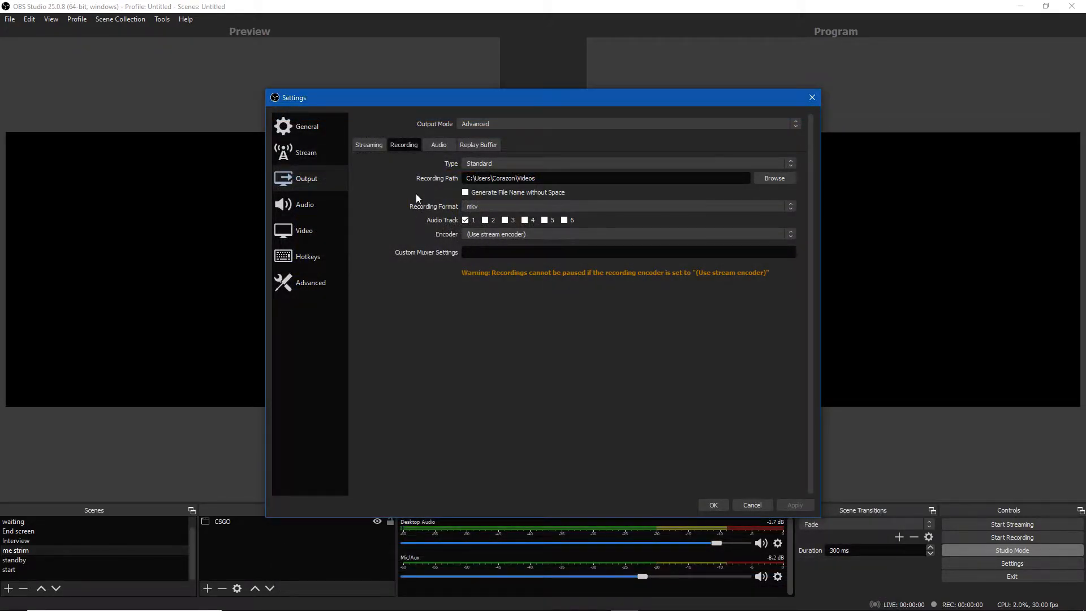
Review the streaming encoder settings and the Stream page's service and server settings
{"action": "left_click", "coordinate": [371, 147]}
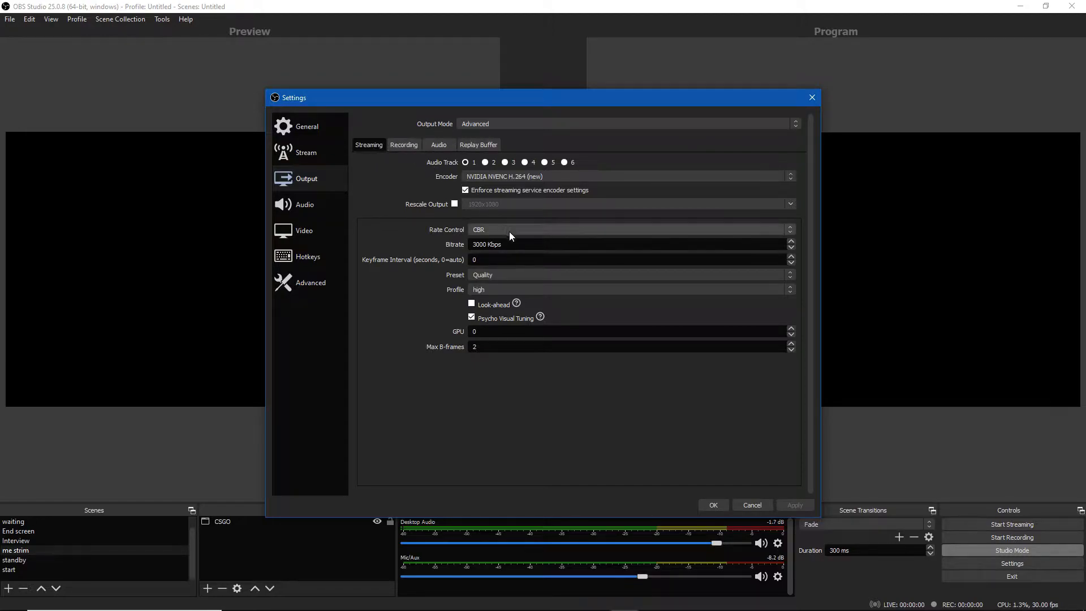
{"action": "left_click_drag", "start_coordinate": [519, 244], "coordinate": [467, 245]}
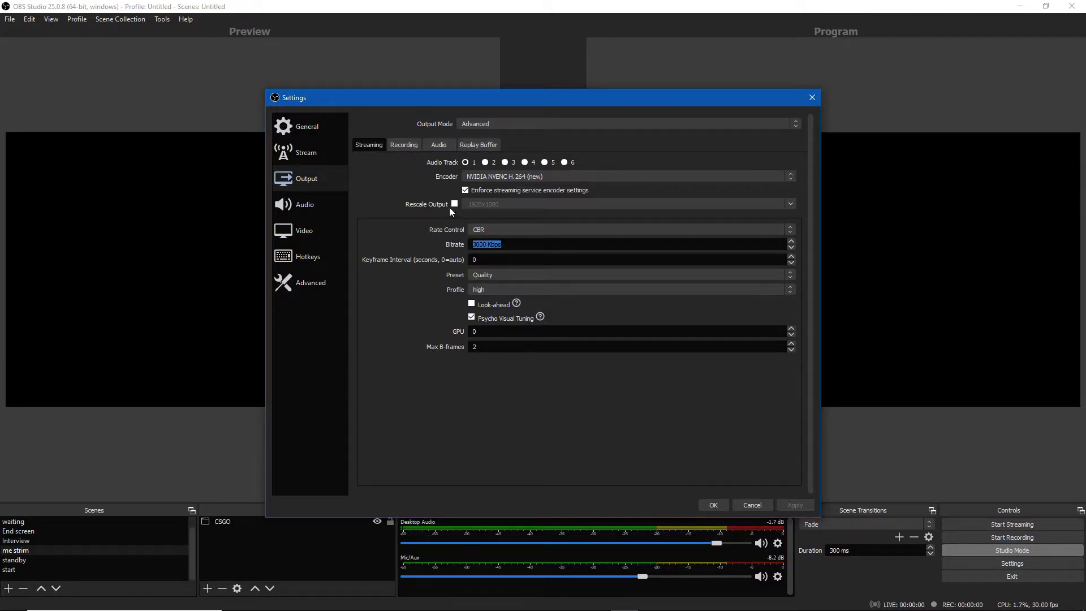
{"action": "left_click", "coordinate": [535, 360]}
{"action": "left_click", "coordinate": [318, 152]}
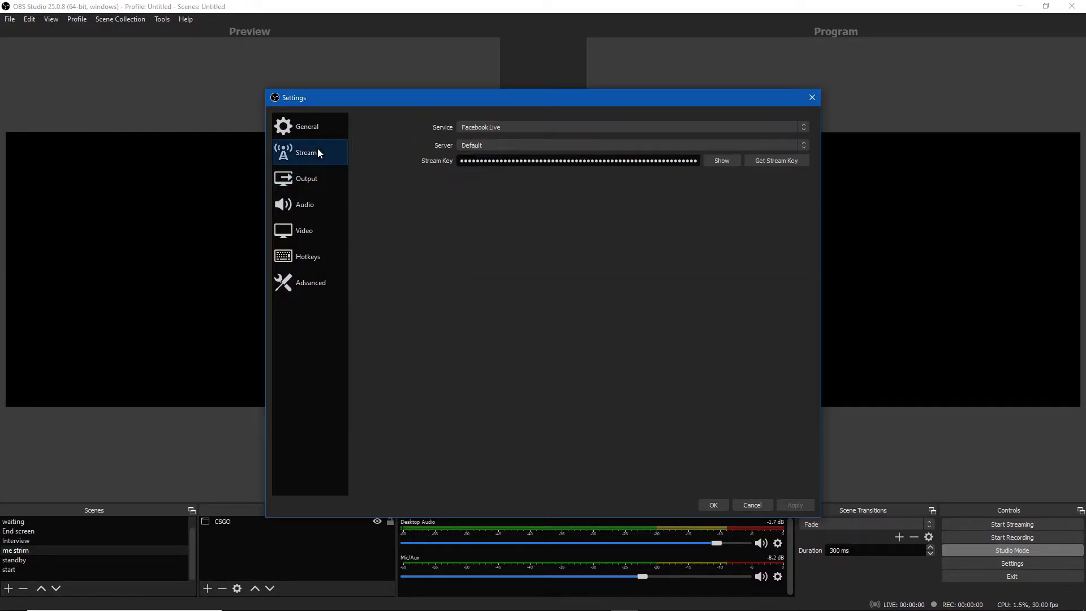
{"action": "left_click_drag", "start_coordinate": [698, 162], "coordinate": [441, 175]}
{"action": "left_click", "coordinate": [307, 130]}
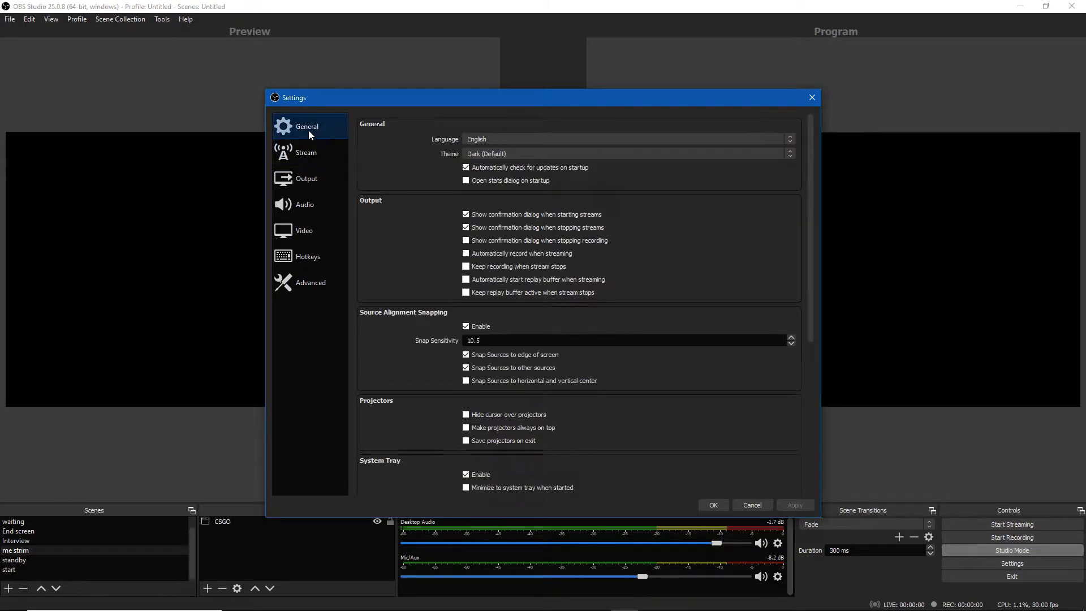
Select audio track 2 for streaming in the Output settings
{"action": "left_click", "coordinate": [296, 170]}
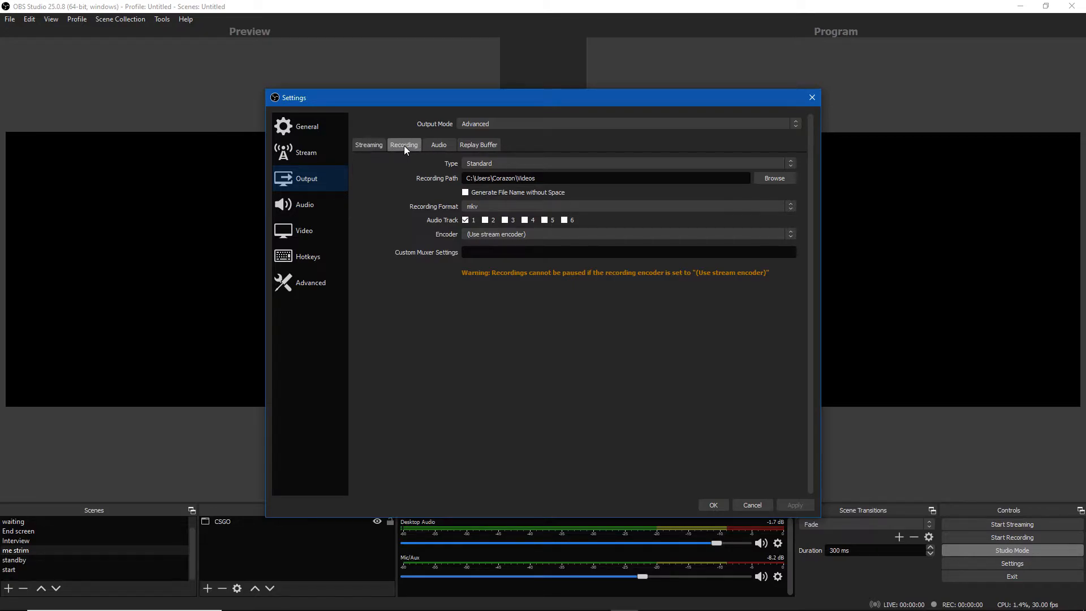
{"action": "left_click", "coordinate": [372, 147]}
{"action": "left_click", "coordinate": [485, 163]}
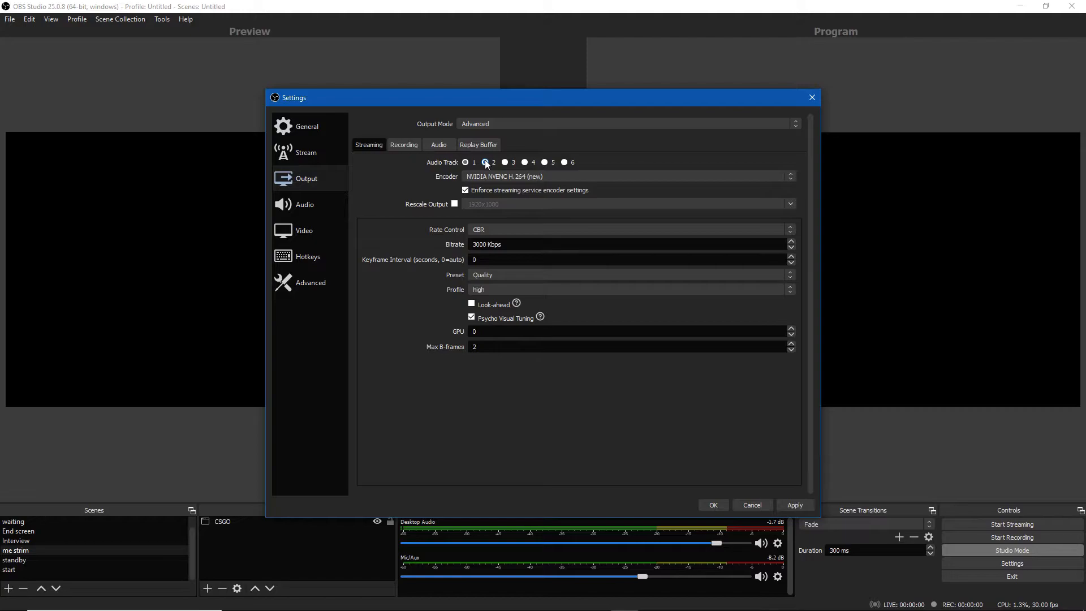
{"action": "left_click", "coordinate": [411, 148]}
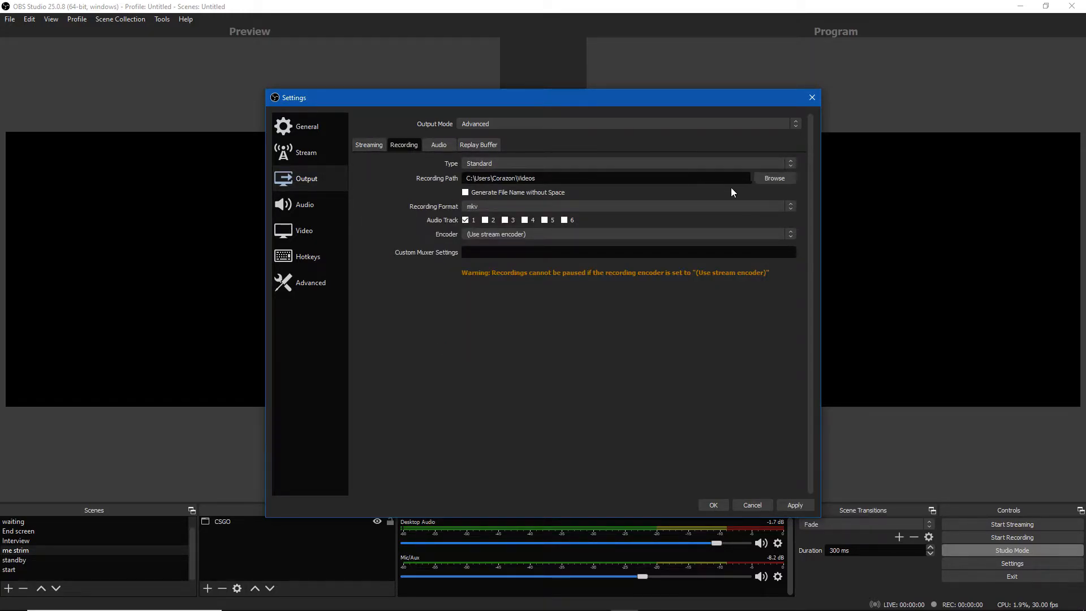
Look over the output mode and the Advanced settings page
{"action": "left_click", "coordinate": [512, 125]}
{"action": "left_click", "coordinate": [512, 124]}
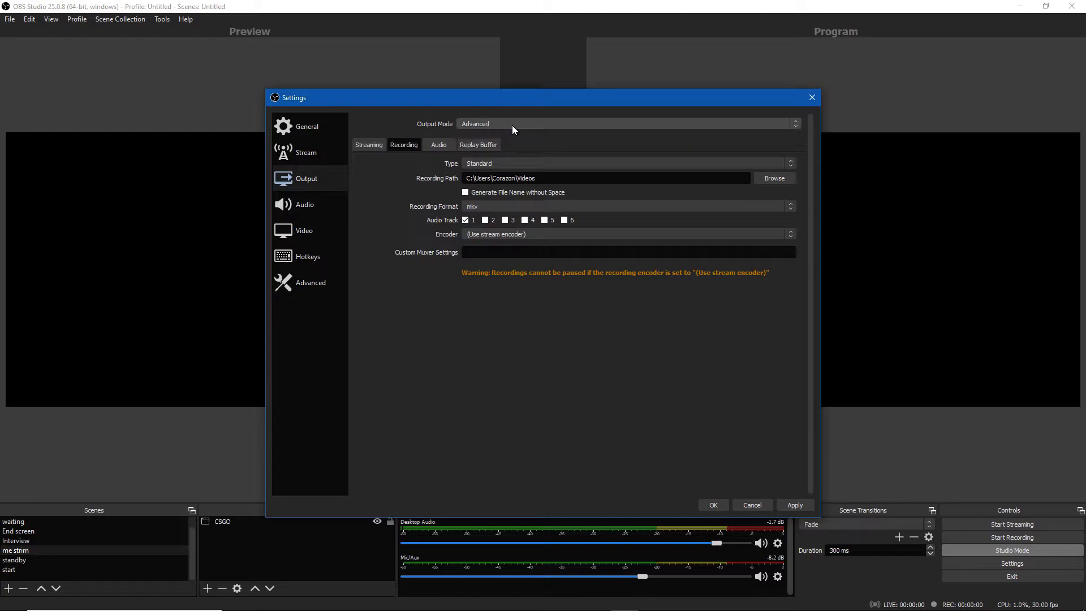
{"action": "left_click", "coordinate": [311, 283]}
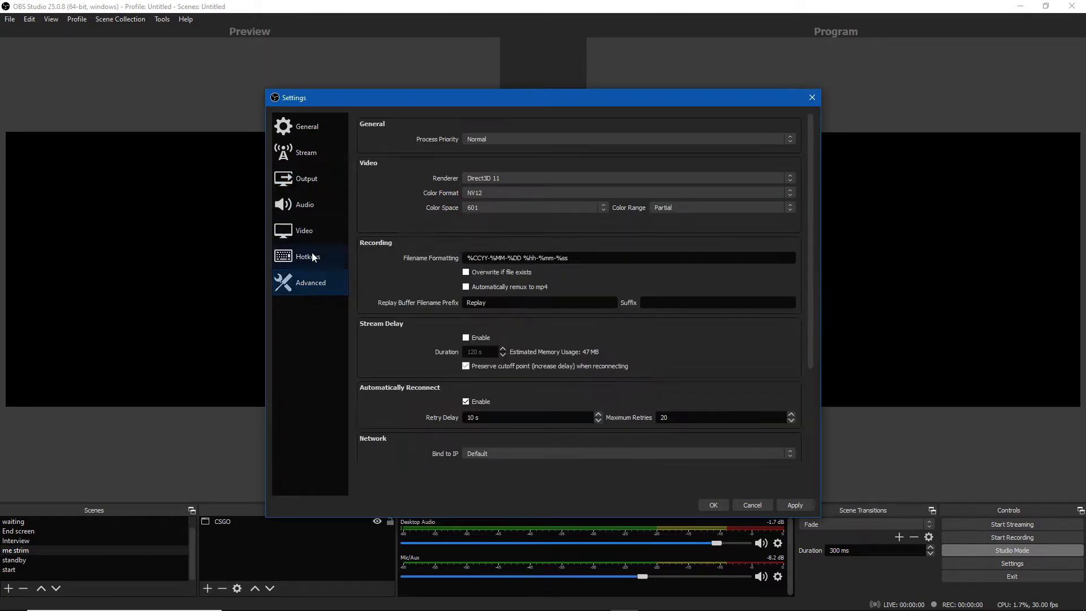
{"action": "left_click", "coordinate": [307, 179]}
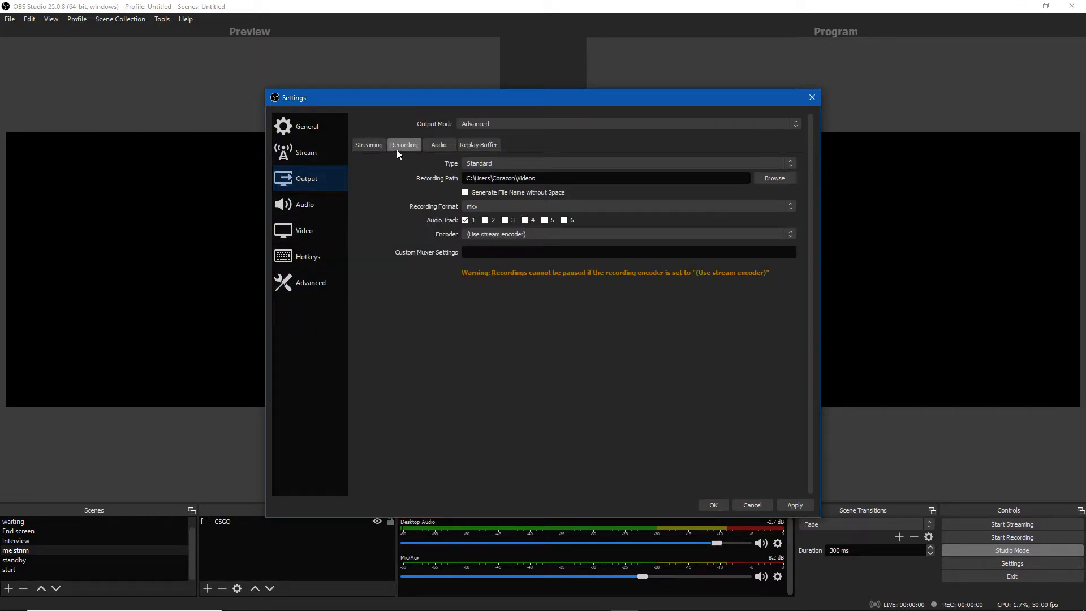
Select audio track 3 for streaming in the Output settings
{"action": "left_click", "coordinate": [366, 149]}
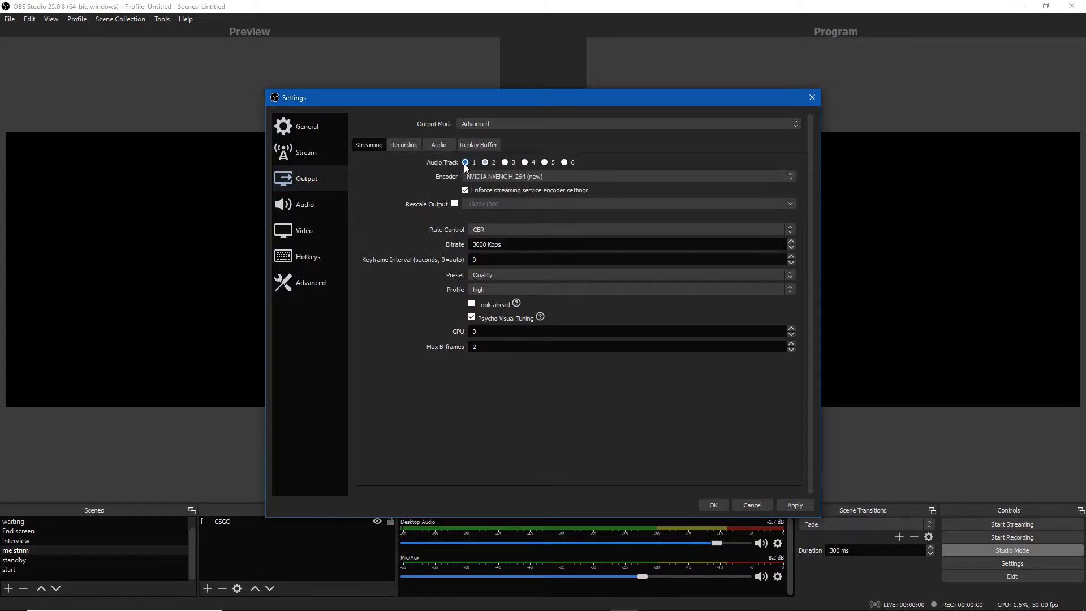
{"action": "left_click", "coordinate": [510, 162]}
{"action": "left_click", "coordinate": [406, 146]}
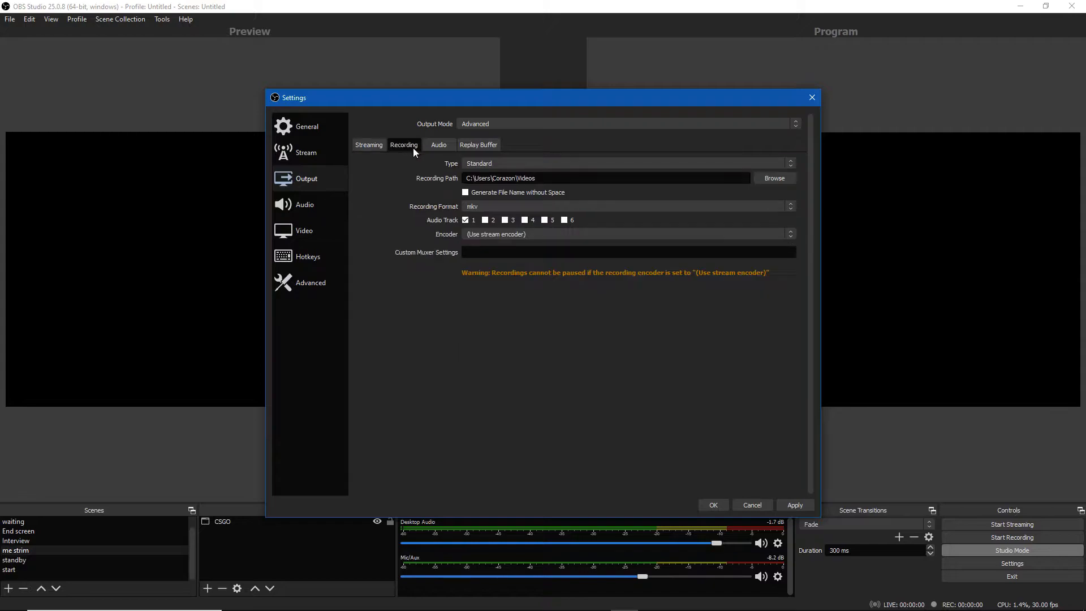
Review the recording type and recording format options without changing them
{"action": "left_click", "coordinate": [482, 164]}
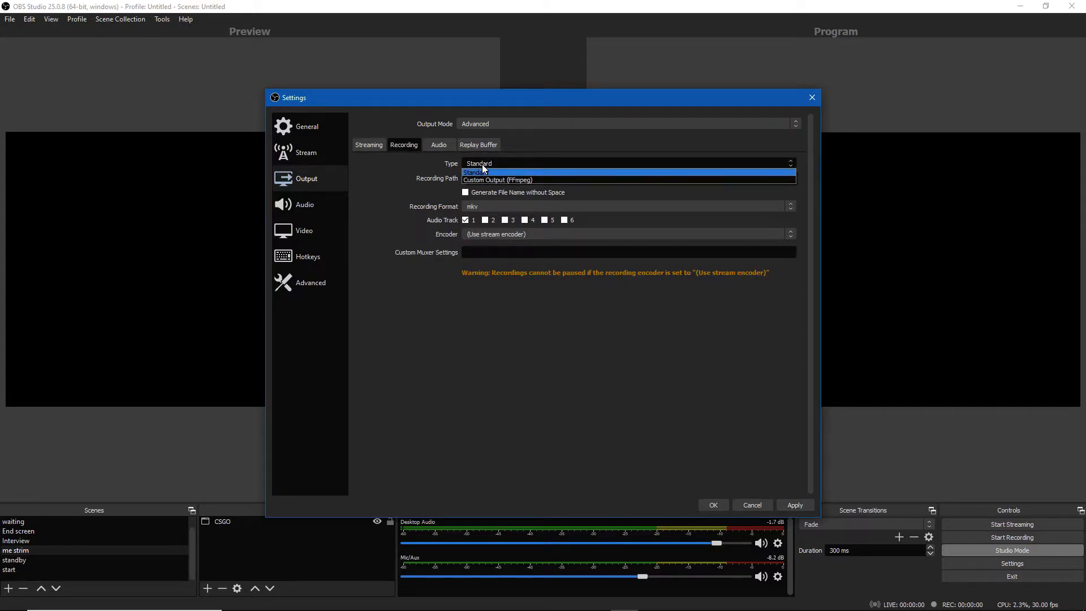
{"action": "left_click", "coordinate": [419, 180]}
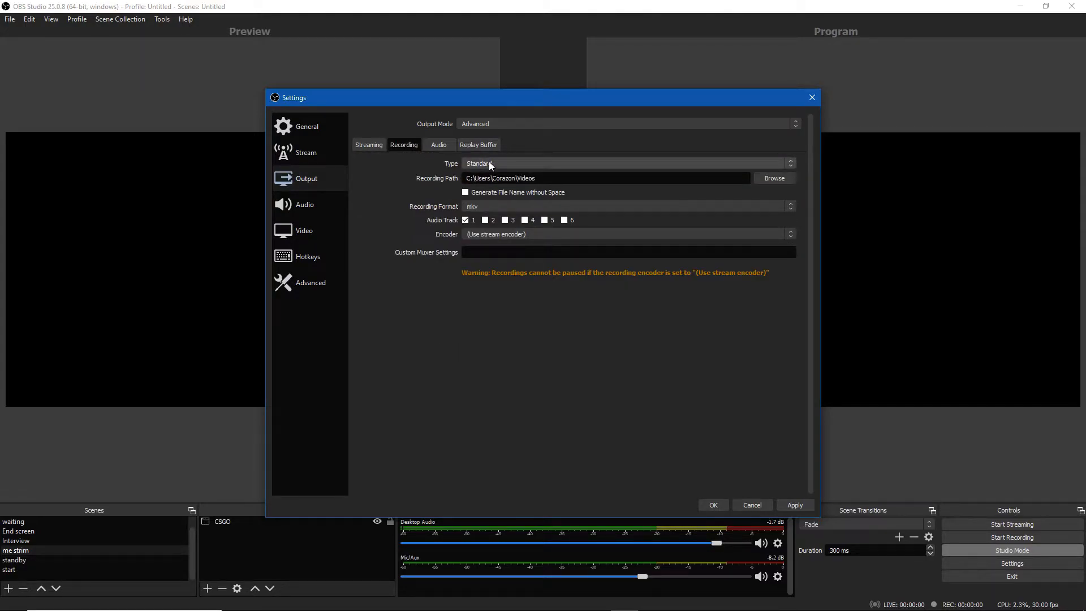
{"action": "left_click", "coordinate": [486, 206]}
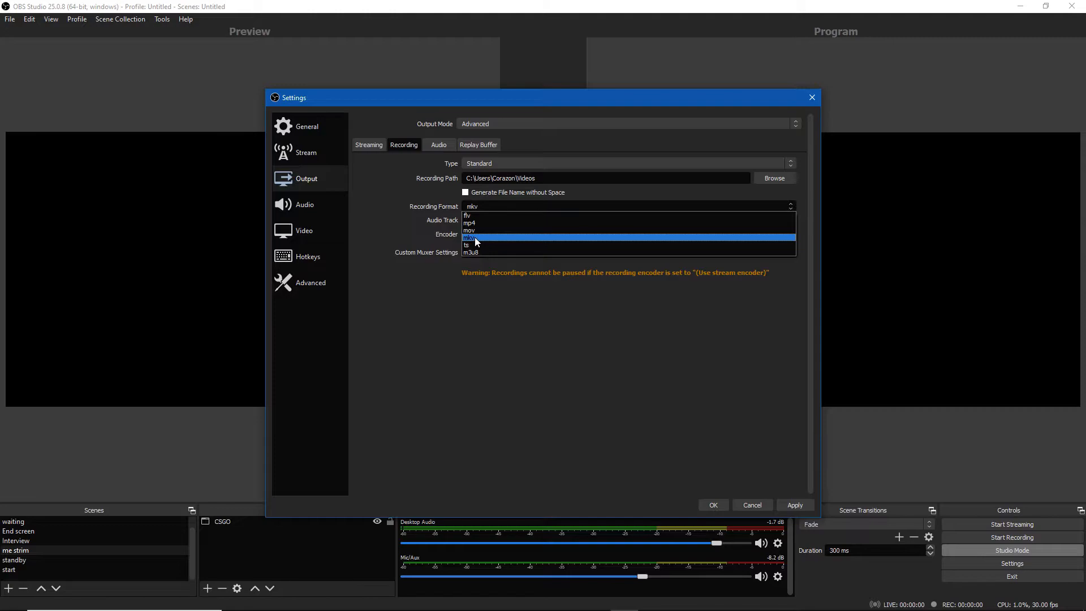
{"action": "left_click", "coordinate": [416, 203]}
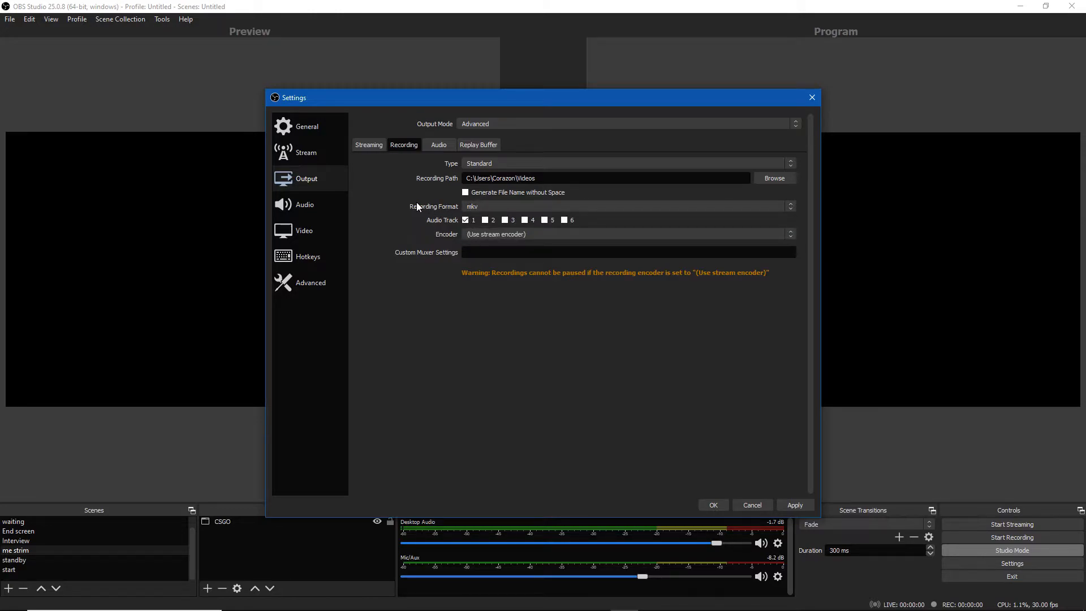
Browse the Output tabs and the Audio settings page
{"action": "left_click", "coordinate": [434, 144]}
{"action": "left_click", "coordinate": [365, 144]}
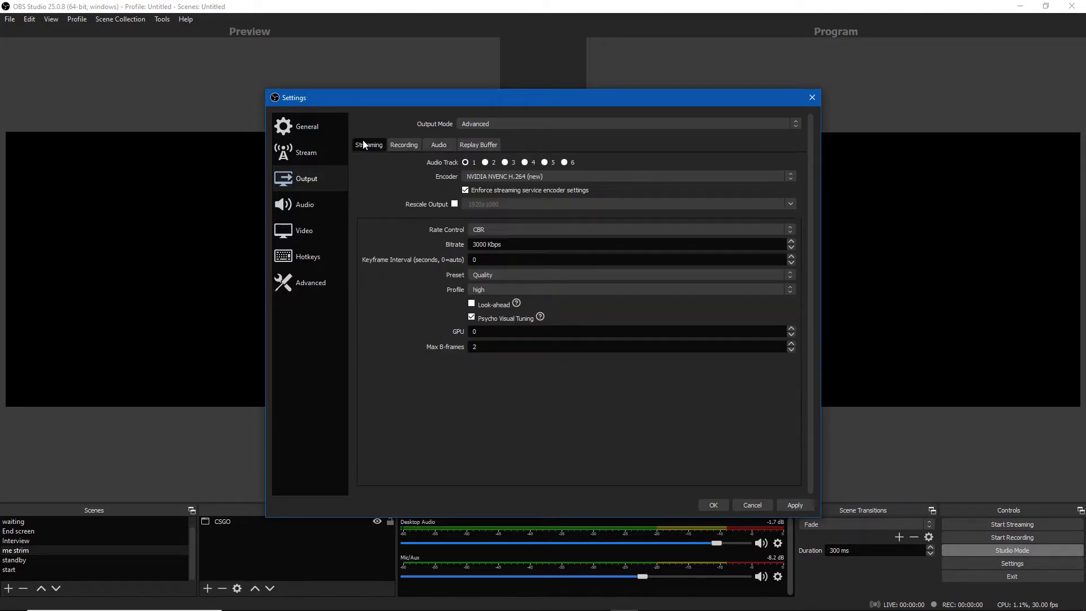
{"action": "left_click", "coordinate": [299, 203]}
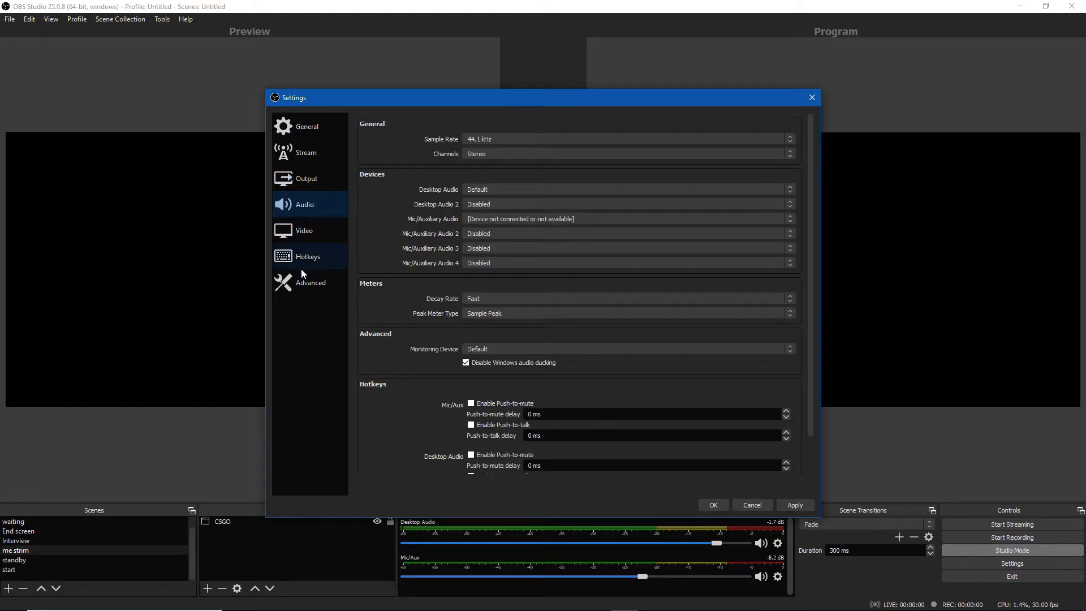
{"action": "left_click", "coordinate": [311, 154]}
{"action": "left_click", "coordinate": [317, 133]}
{"action": "left_click", "coordinate": [308, 178]}
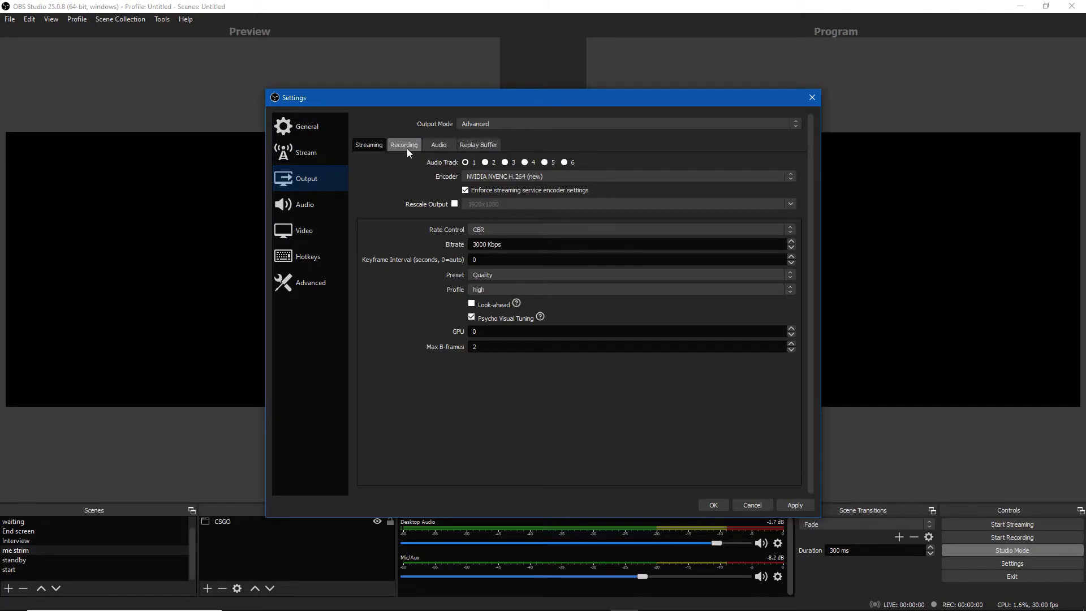
{"action": "left_click", "coordinate": [400, 147]}
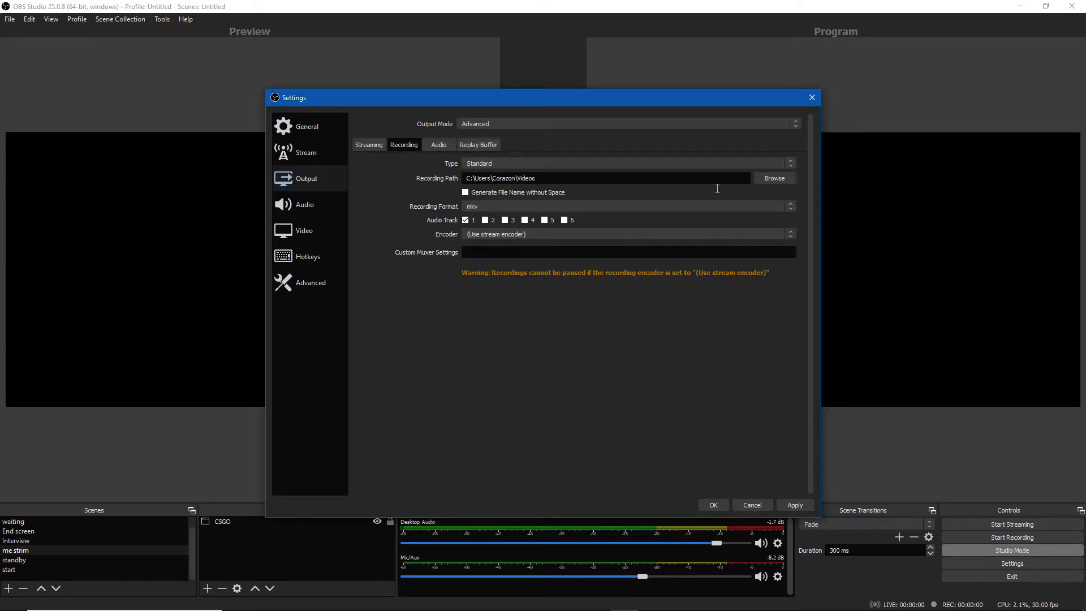
{"action": "left_click", "coordinate": [311, 208]}
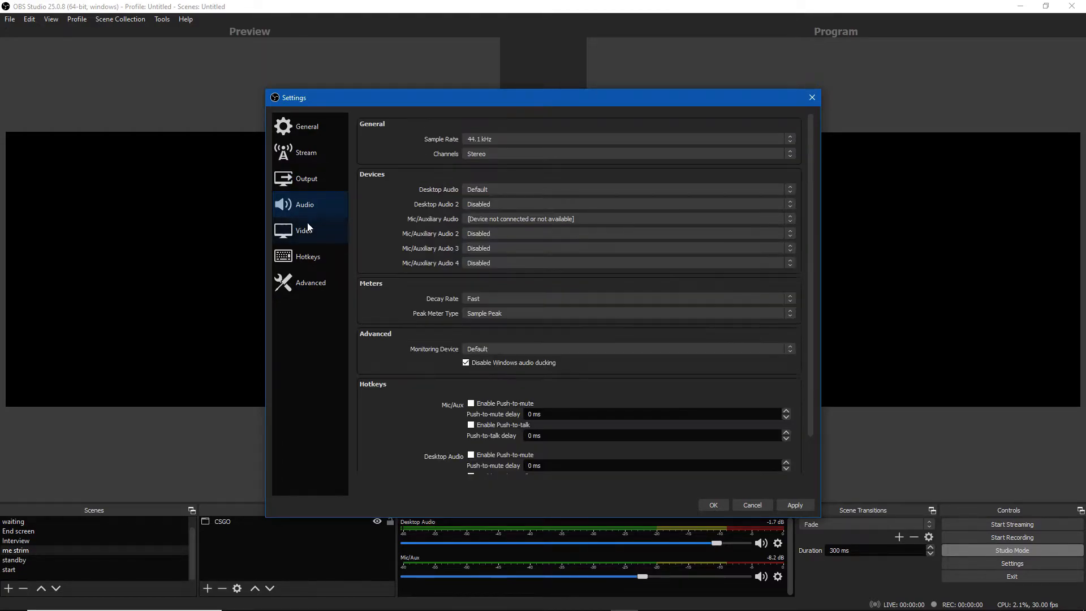
Leaf through the Video, Hotkeys, Advanced and General settings pages and scroll through the General options
{"action": "scroll", "coordinate": [385, 242], "scroll_direction": "down", "scroll_amount": 1}
{"action": "scroll", "coordinate": [391, 231], "scroll_direction": "up", "scroll_amount": 1}
{"action": "left_click", "coordinate": [324, 236]}
{"action": "left_click", "coordinate": [317, 264]}
{"action": "left_click", "coordinate": [320, 290]}
{"action": "left_click", "coordinate": [319, 253]}
{"action": "left_click", "coordinate": [320, 282]}
{"action": "left_click", "coordinate": [317, 127]}
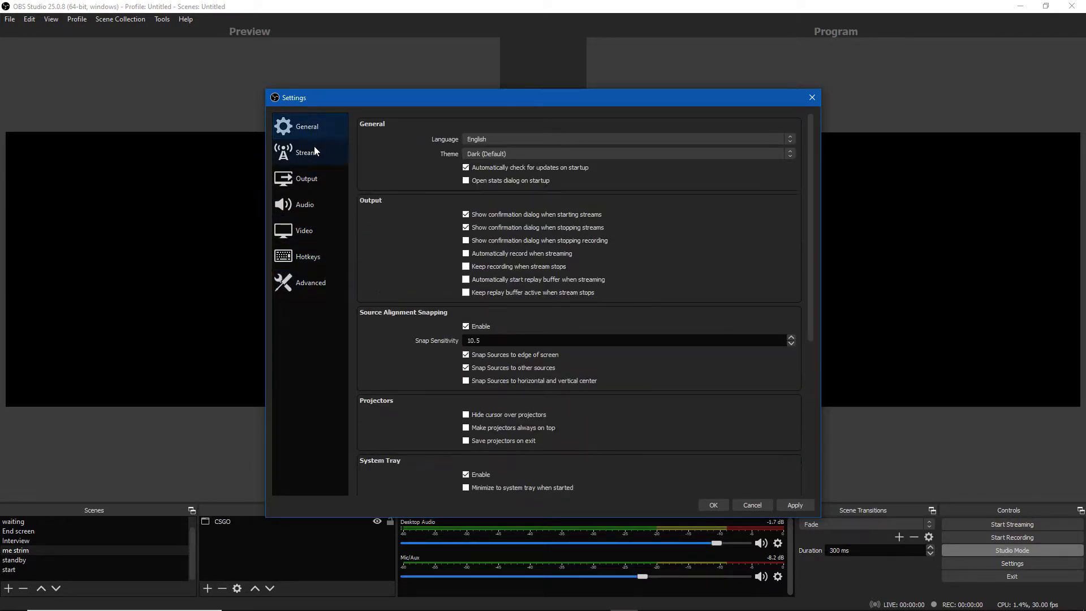
{"action": "scroll", "coordinate": [429, 198], "scroll_direction": "down", "scroll_amount": 3}
{"action": "scroll", "coordinate": [423, 198], "scroll_direction": "up", "scroll_amount": 3}
{"action": "scroll", "coordinate": [423, 198], "scroll_direction": "down", "scroll_amount": 3}
{"action": "scroll", "coordinate": [423, 203], "scroll_direction": "down", "scroll_amount": 2}
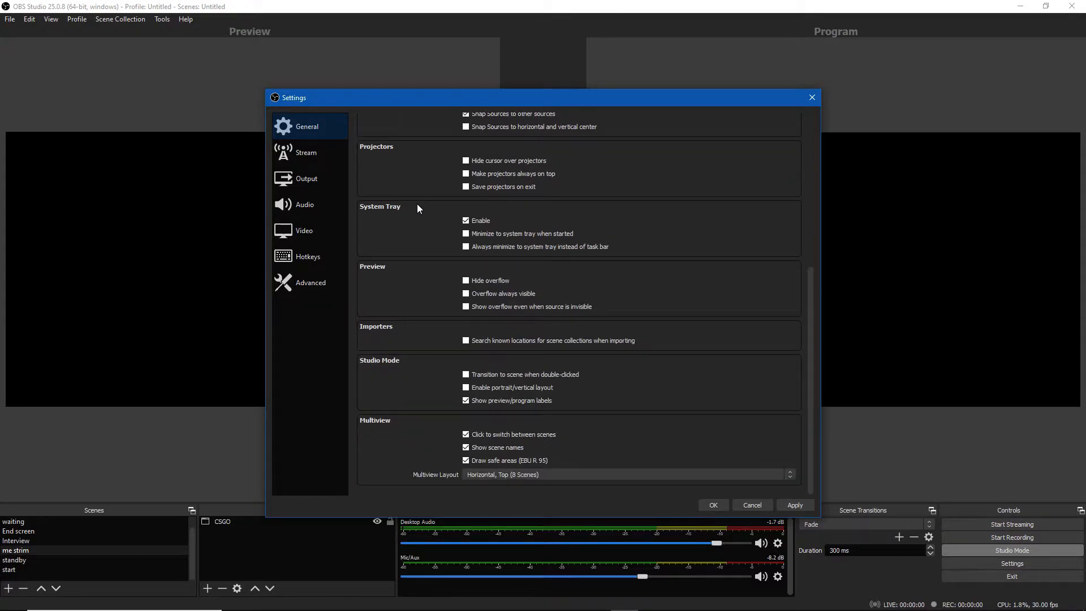
Look over the Output recording tab and the streaming service choices on the Stream page
{"action": "left_click", "coordinate": [305, 160]}
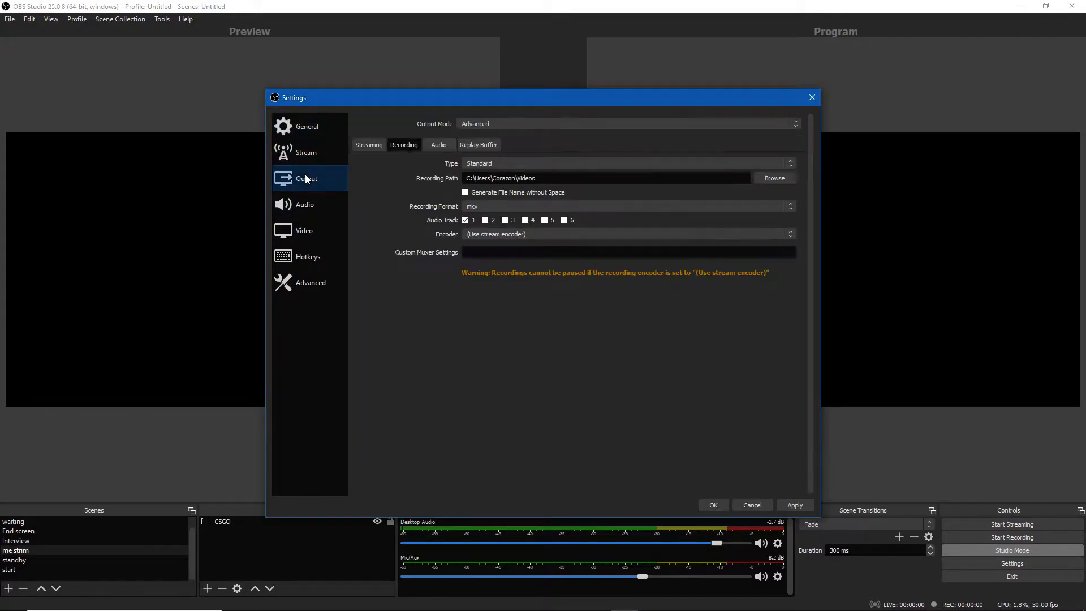
{"action": "left_click", "coordinate": [469, 144]}
{"action": "left_click", "coordinate": [467, 141]}
{"action": "left_click", "coordinate": [509, 127]}
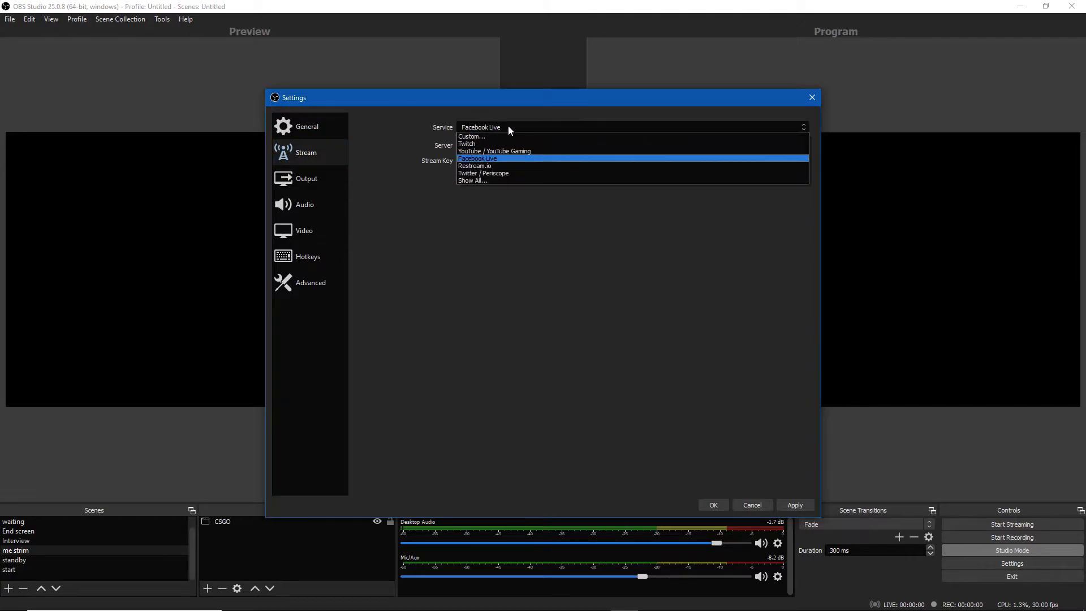
{"action": "left_click", "coordinate": [508, 127]}
{"action": "left_click", "coordinate": [508, 127]}
{"action": "left_click", "coordinate": [395, 235]}
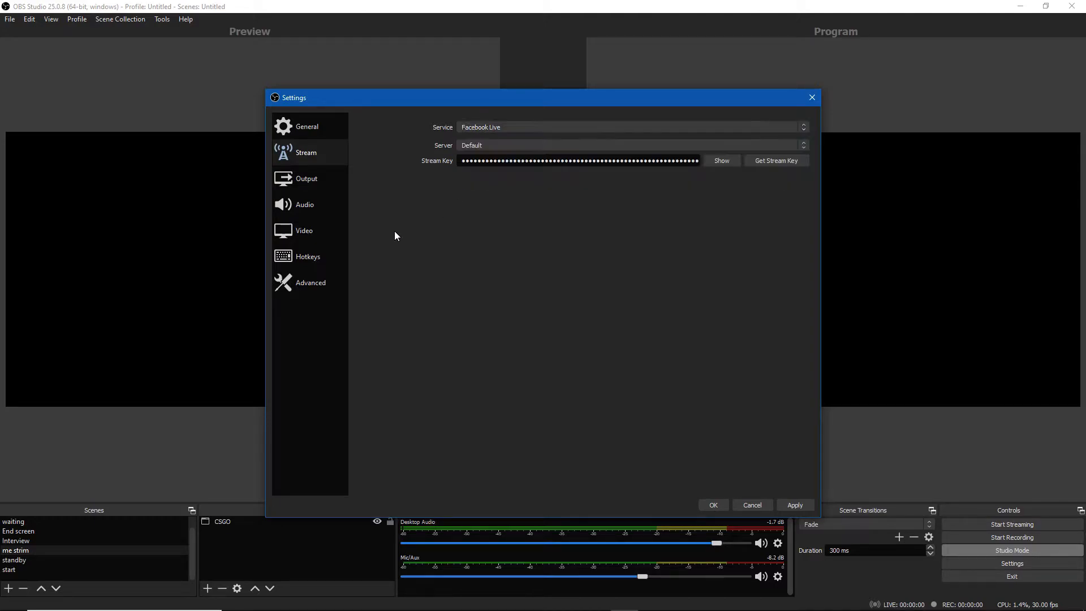
{"action": "left_click", "coordinate": [306, 175]}
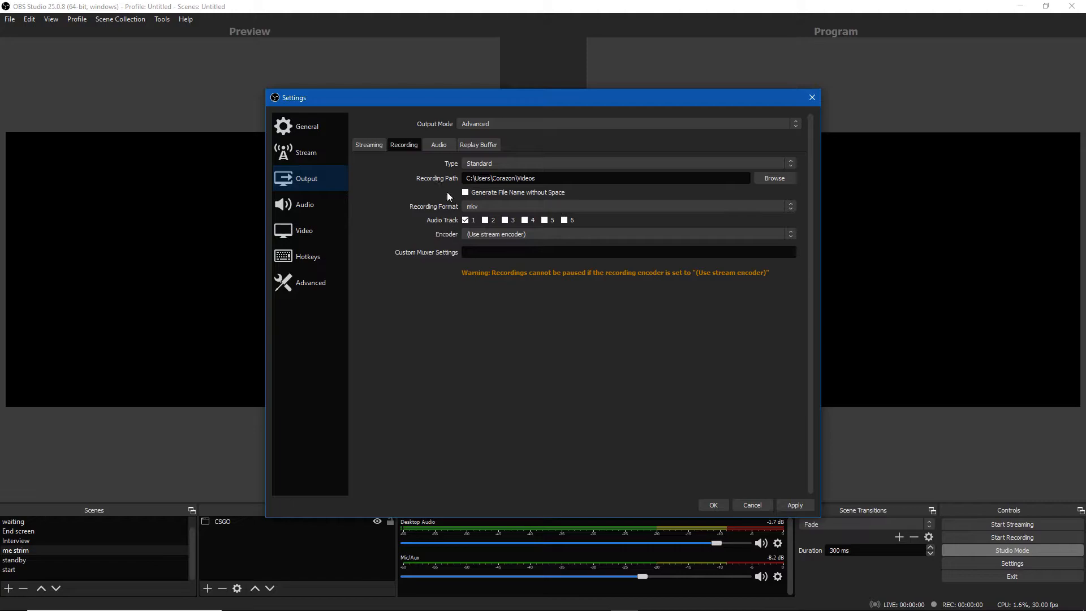
{"action": "left_click", "coordinate": [373, 145]}
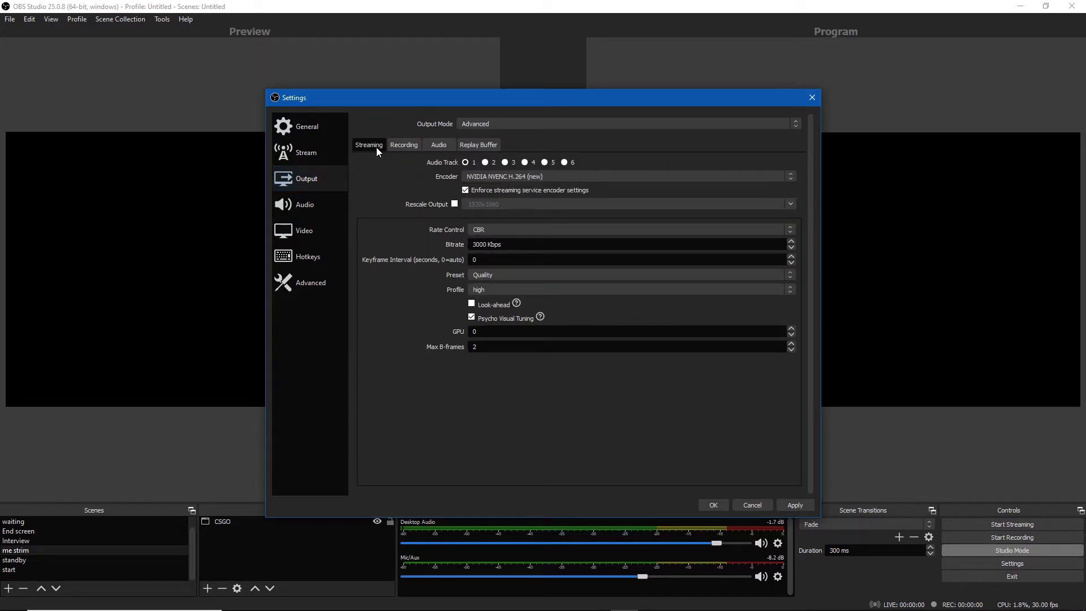
Try the Simple output mode, inspect its recording quality options, and return to the Advanced output mode
{"action": "left_click", "coordinate": [520, 126]}
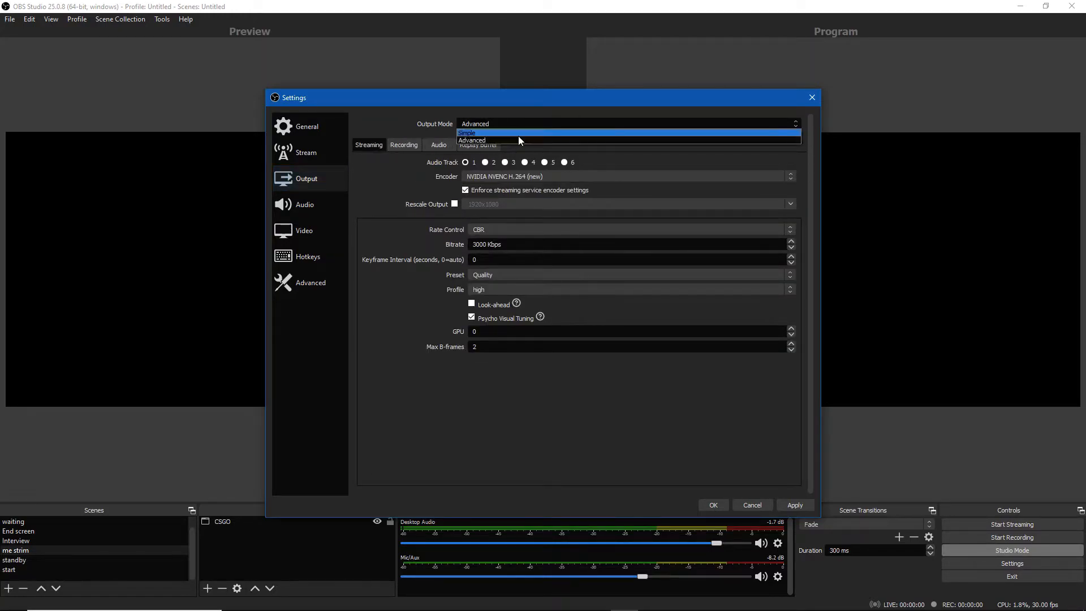
{"action": "left_click", "coordinate": [518, 134]}
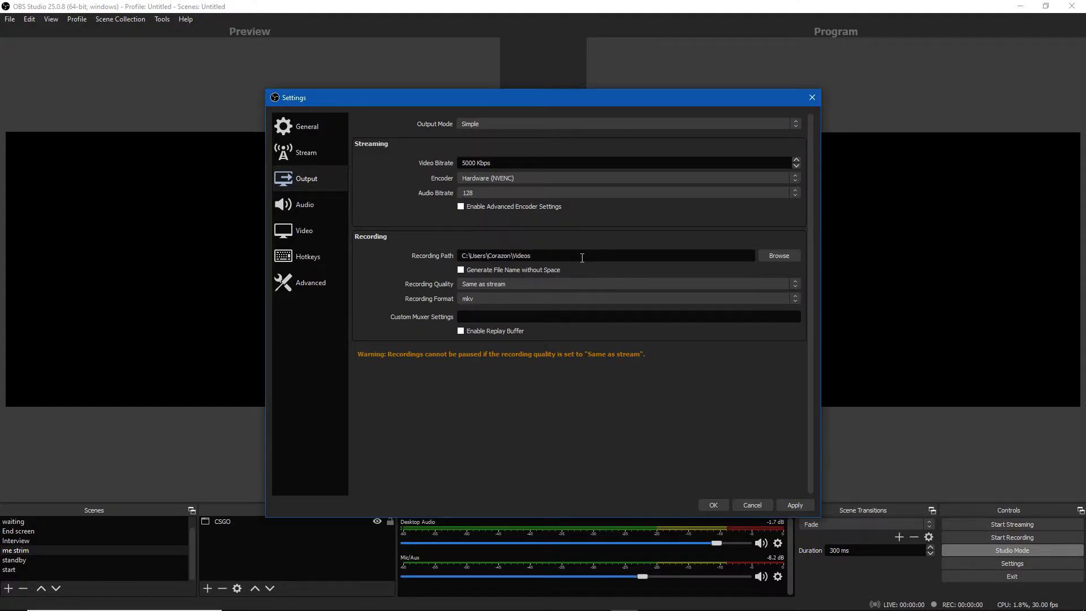
{"action": "left_click", "coordinate": [575, 287]}
{"action": "left_click", "coordinate": [574, 284]}
{"action": "left_click", "coordinate": [569, 294]}
{"action": "left_click", "coordinate": [569, 294]}
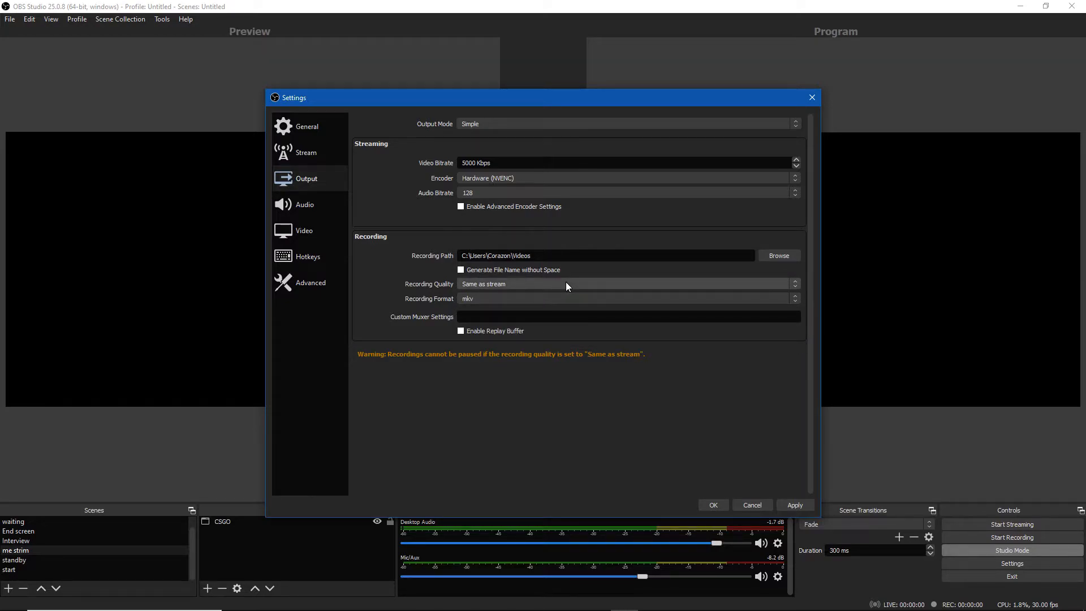
{"action": "left_click", "coordinate": [562, 281]}
{"action": "left_click", "coordinate": [561, 281]}
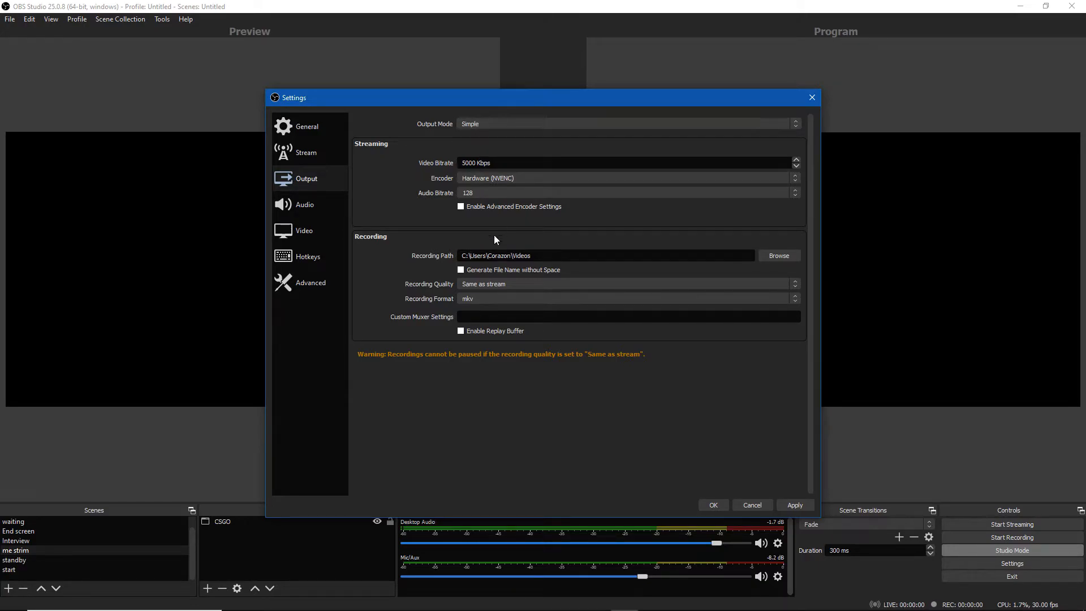
{"action": "left_click", "coordinate": [494, 126]}
{"action": "left_click", "coordinate": [494, 138]}
Browse the Output tabs and the Video settings page, then close the Settings dialog
{"action": "left_click", "coordinate": [397, 145]}
{"action": "left_click", "coordinate": [368, 144]}
{"action": "left_click", "coordinate": [439, 145]}
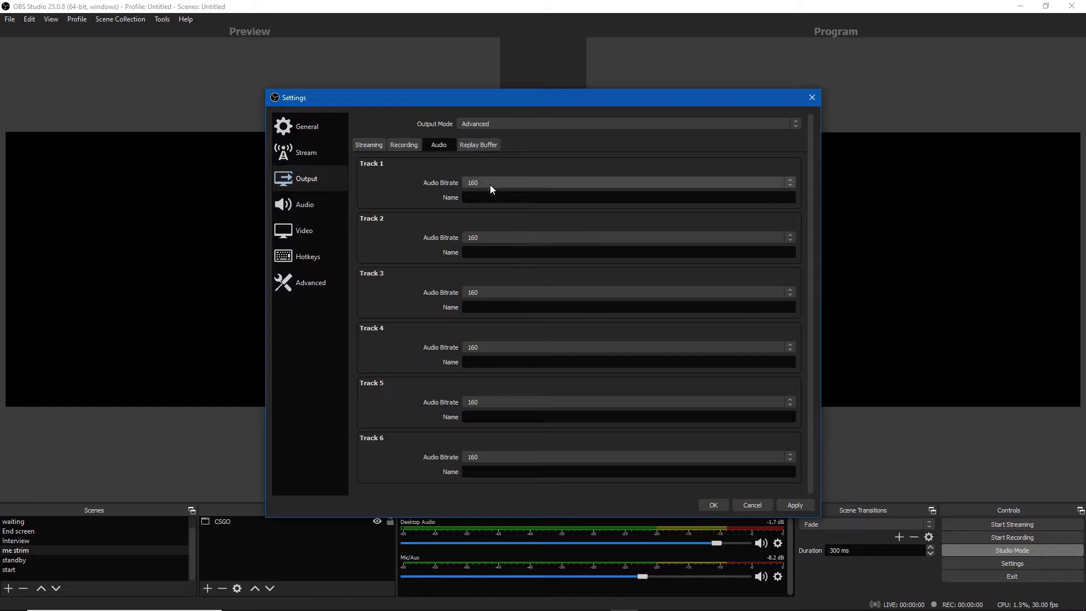
{"action": "left_click", "coordinate": [478, 145]}
{"action": "left_click", "coordinate": [395, 145]}
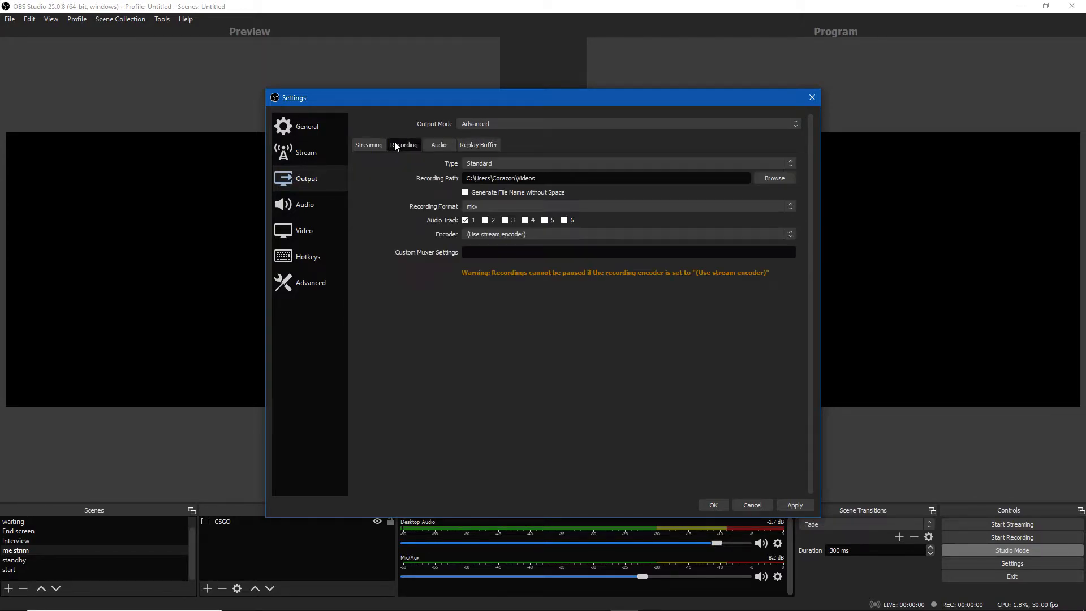
{"action": "left_click", "coordinate": [354, 147]}
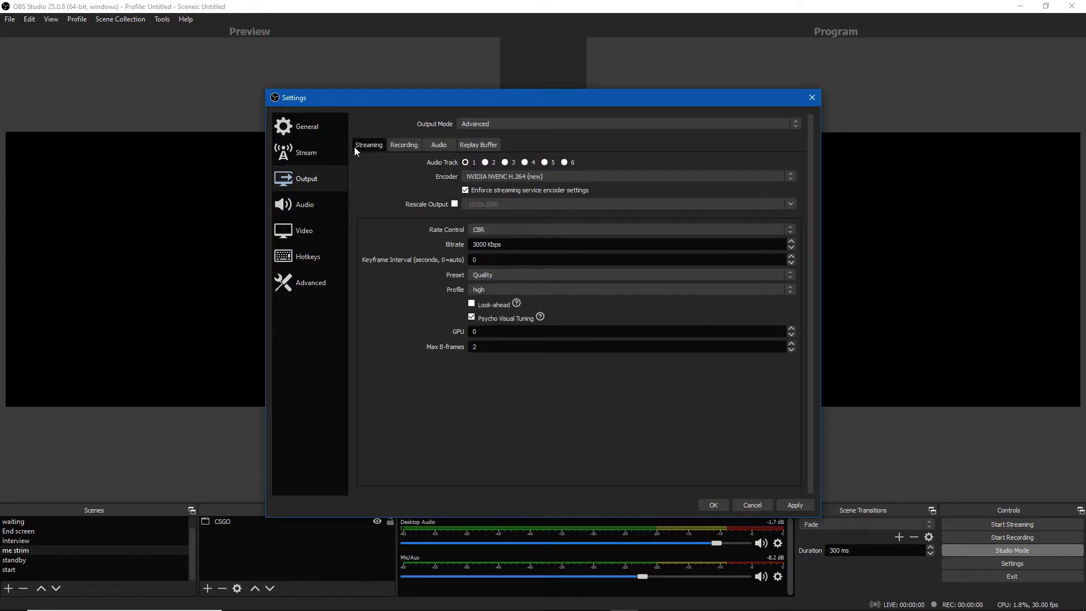
{"action": "left_click", "coordinate": [300, 204]}
{"action": "left_click", "coordinate": [307, 239]}
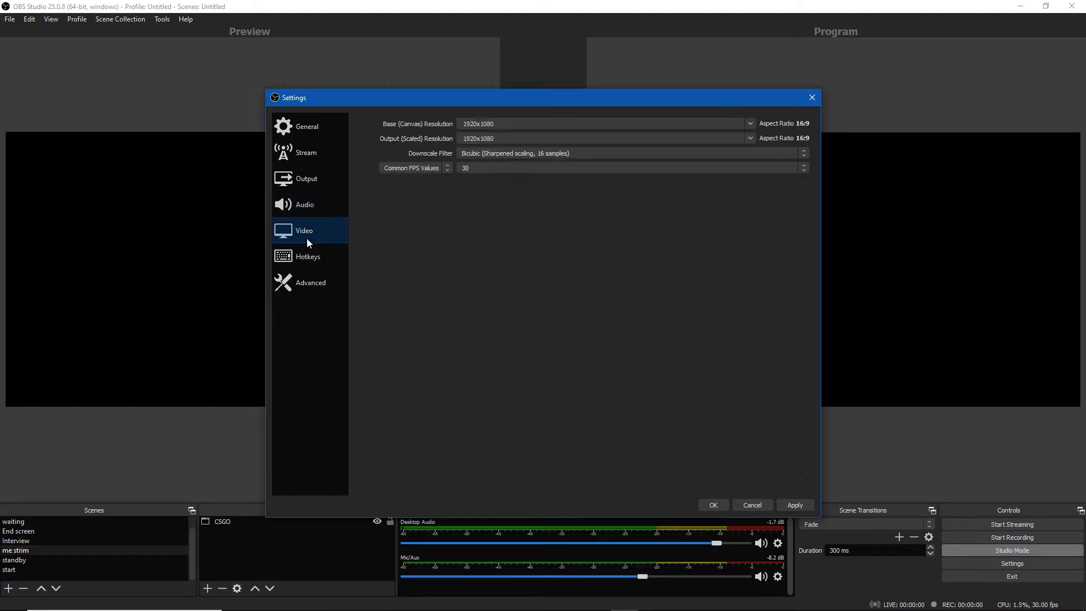
{"action": "left_click", "coordinate": [713, 504]}
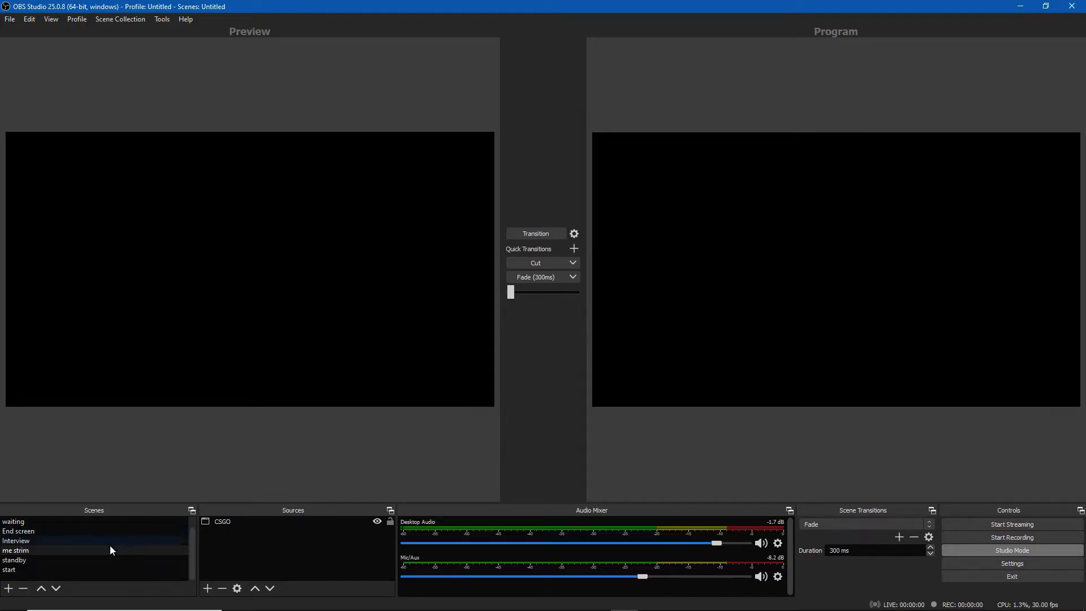
Preview each existing scene by selecting them one after another in the scene list
{"action": "left_click", "coordinate": [16, 570]}
{"action": "left_click", "coordinate": [22, 523]}
{"action": "left_click", "coordinate": [21, 568]}
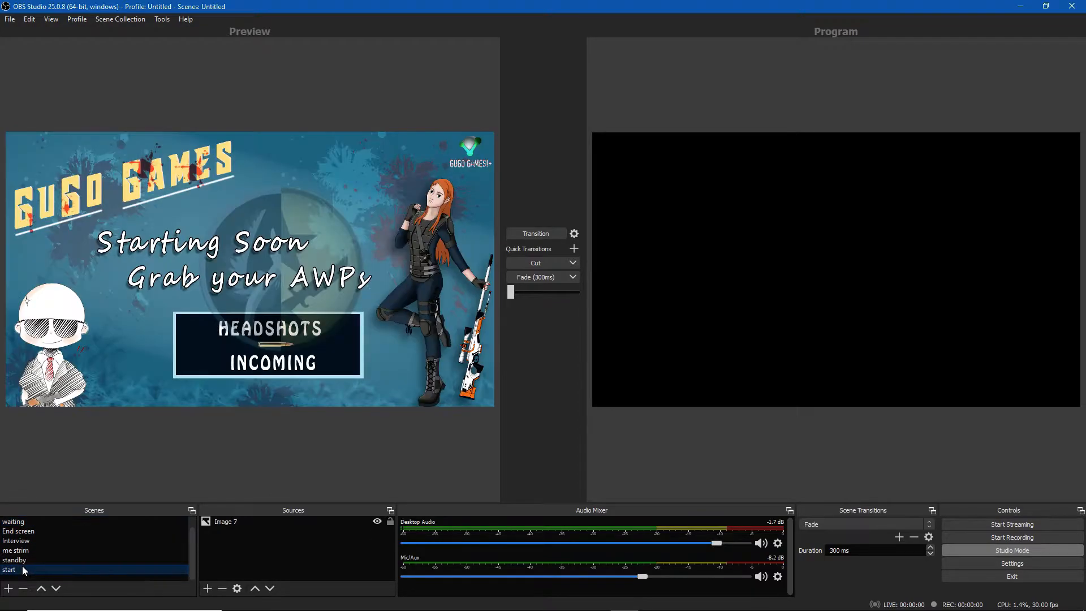
{"action": "key", "text": "Up"}
{"action": "key", "text": "Up"}
{"action": "key", "text": "Up"}
{"action": "key", "text": "Up"}
{"action": "left_click", "coordinate": [16, 570]}
{"action": "left_click", "coordinate": [18, 563]}
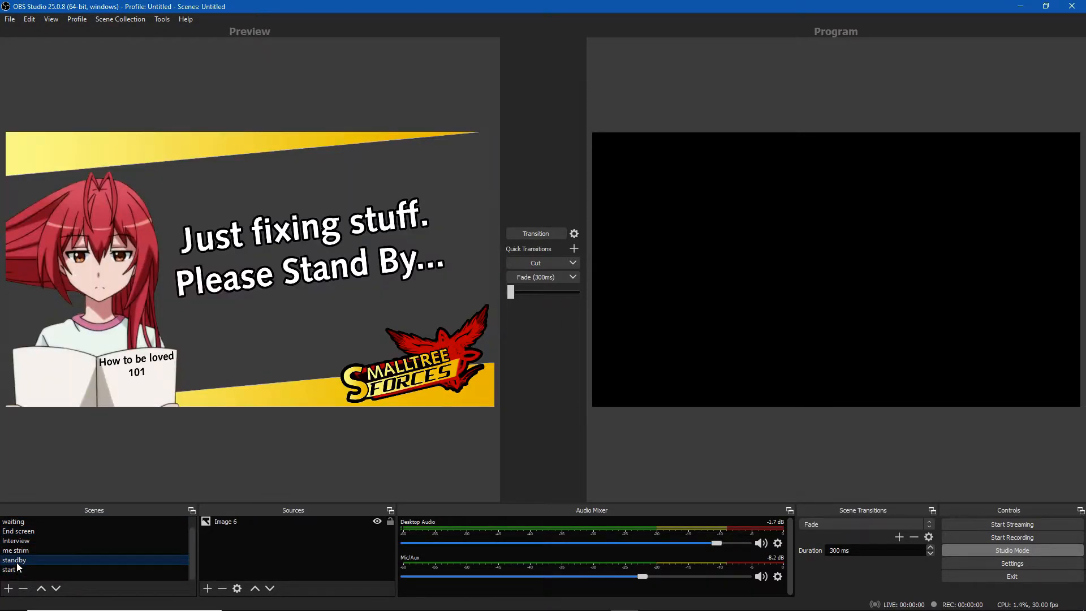
{"action": "left_click", "coordinate": [20, 550]}
{"action": "left_click", "coordinate": [23, 540]}
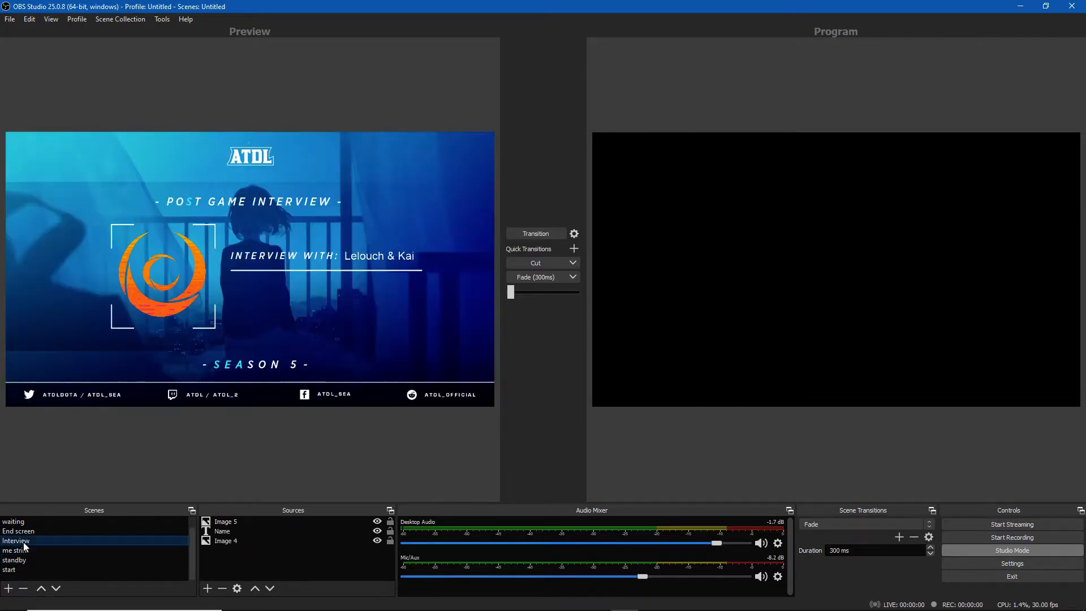
{"action": "left_click", "coordinate": [25, 530]}
{"action": "left_click", "coordinate": [23, 541]}
{"action": "left_click", "coordinate": [23, 568]}
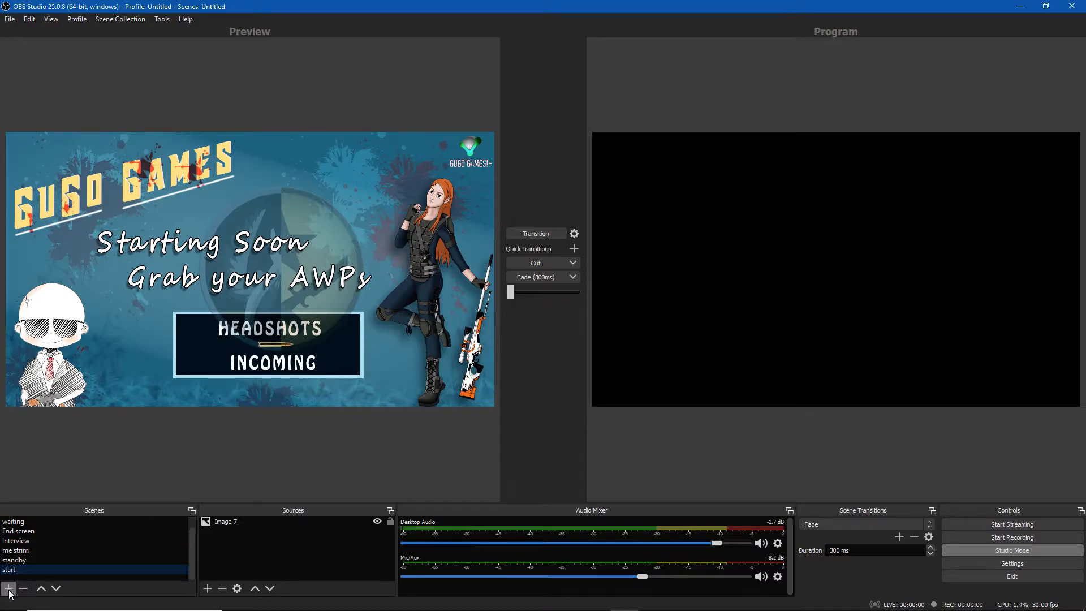
Add a new scene with an Image source from yq7mj1dpgtc51.png in Downloads and move it to the preview's lower-left corner
{"action": "left_click", "coordinate": [8, 588]}
{"action": "left_click", "coordinate": [521, 329]}
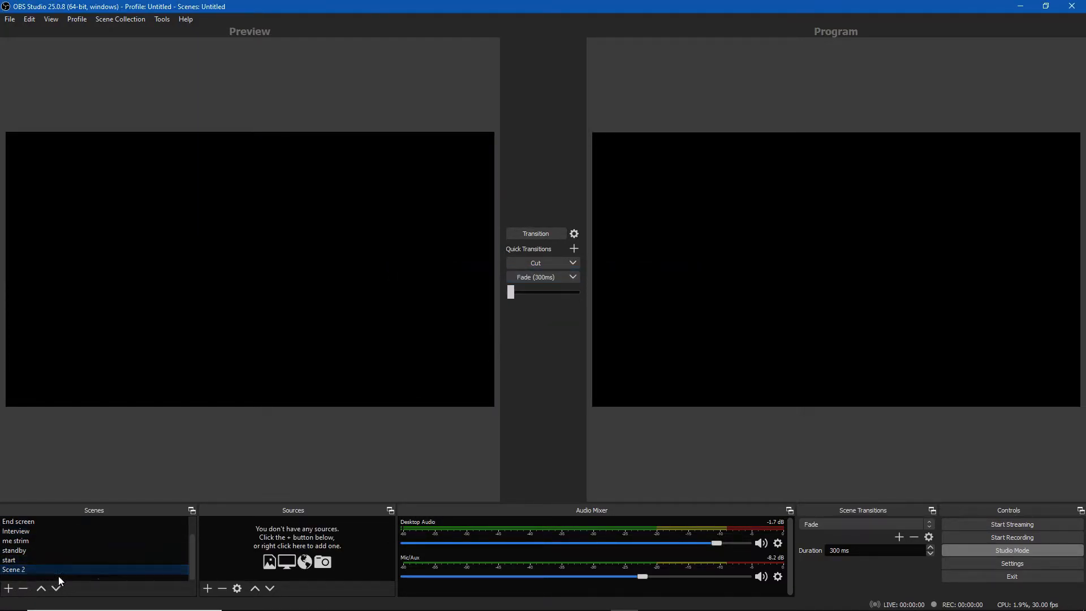
{"action": "left_click", "coordinate": [208, 589]}
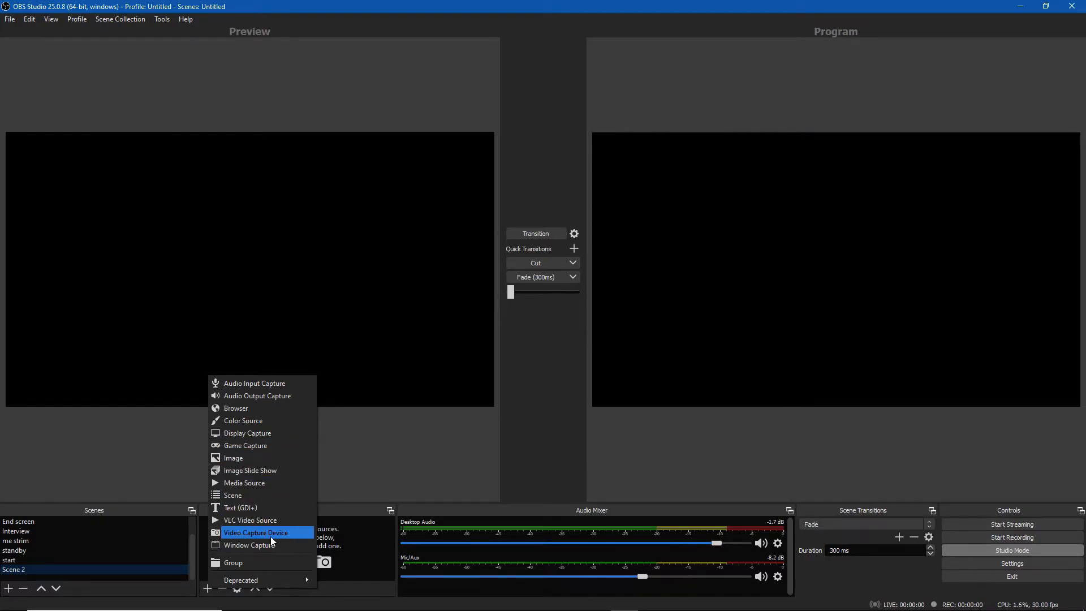
{"action": "left_click", "coordinate": [256, 457]}
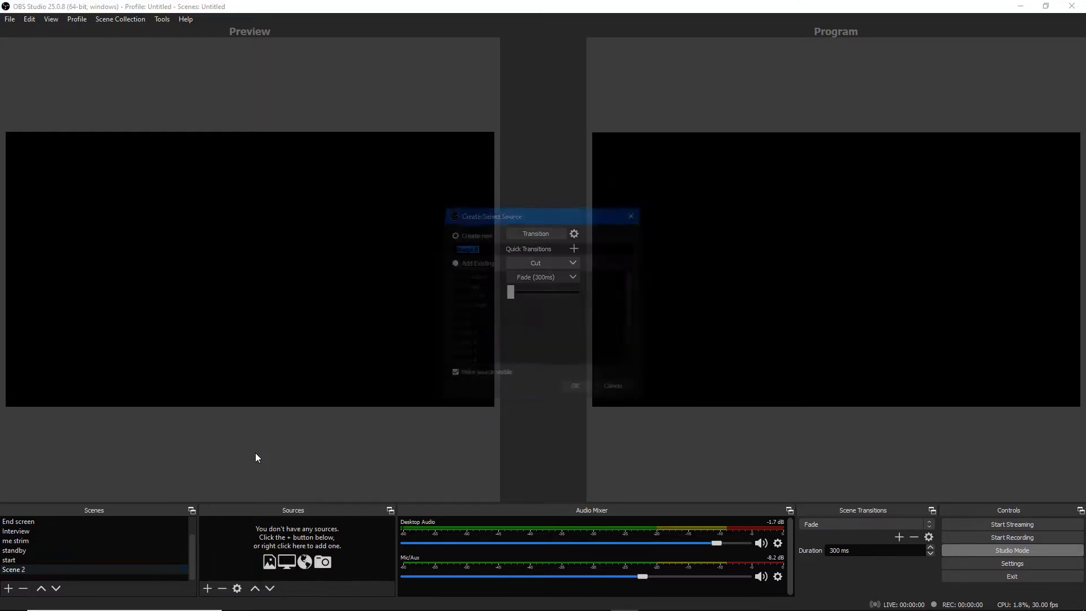
{"action": "left_click", "coordinate": [571, 386]}
{"action": "left_click", "coordinate": [687, 380]}
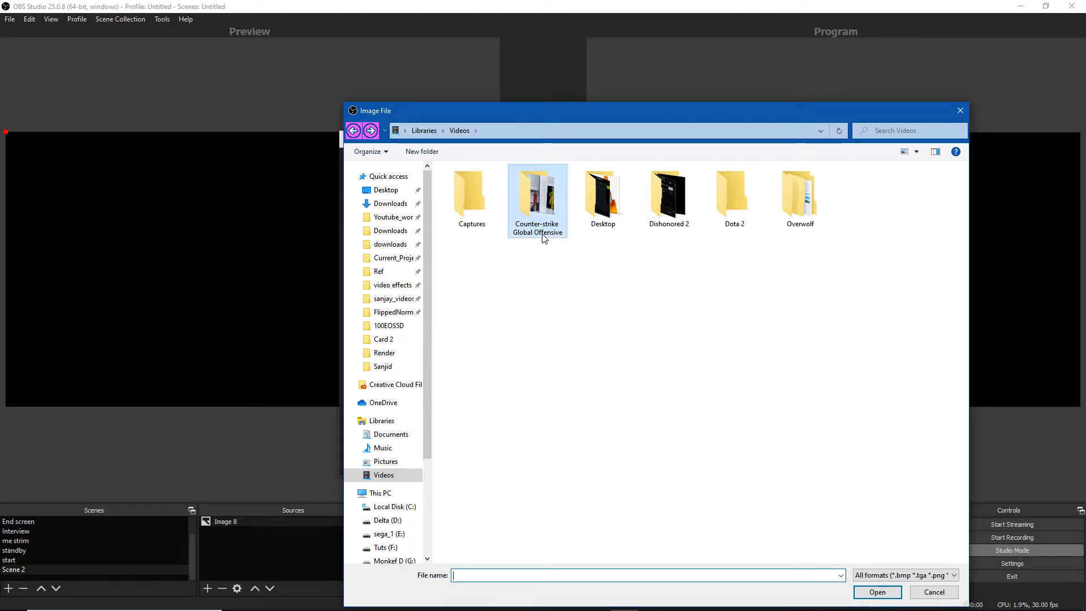
{"action": "double_click", "coordinate": [542, 236]}
{"action": "left_click", "coordinate": [391, 203]}
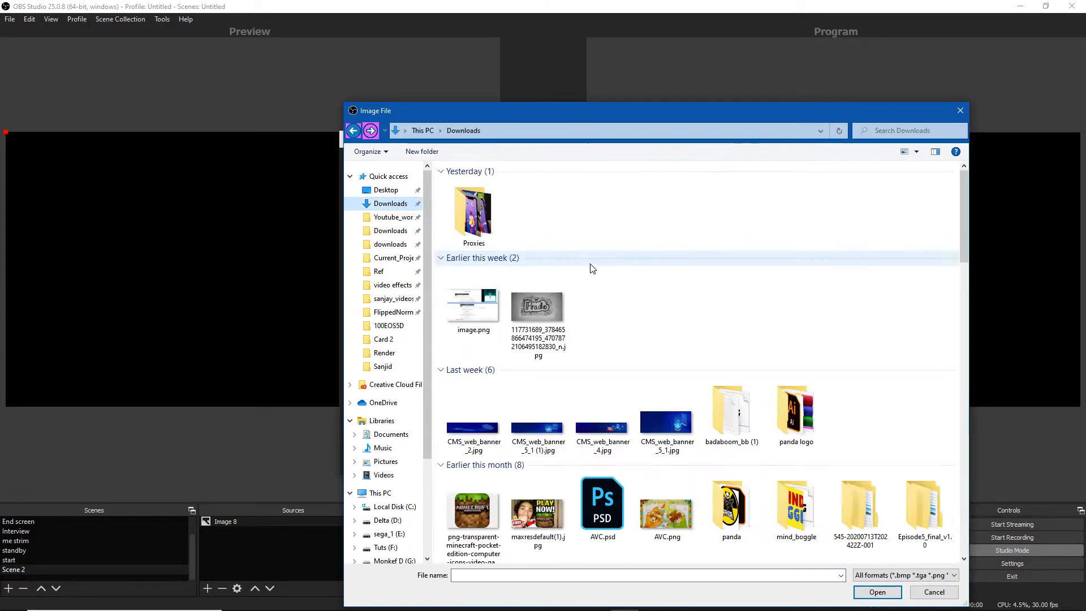
{"action": "scroll", "coordinate": [621, 350], "scroll_direction": "down", "scroll_amount": 2}
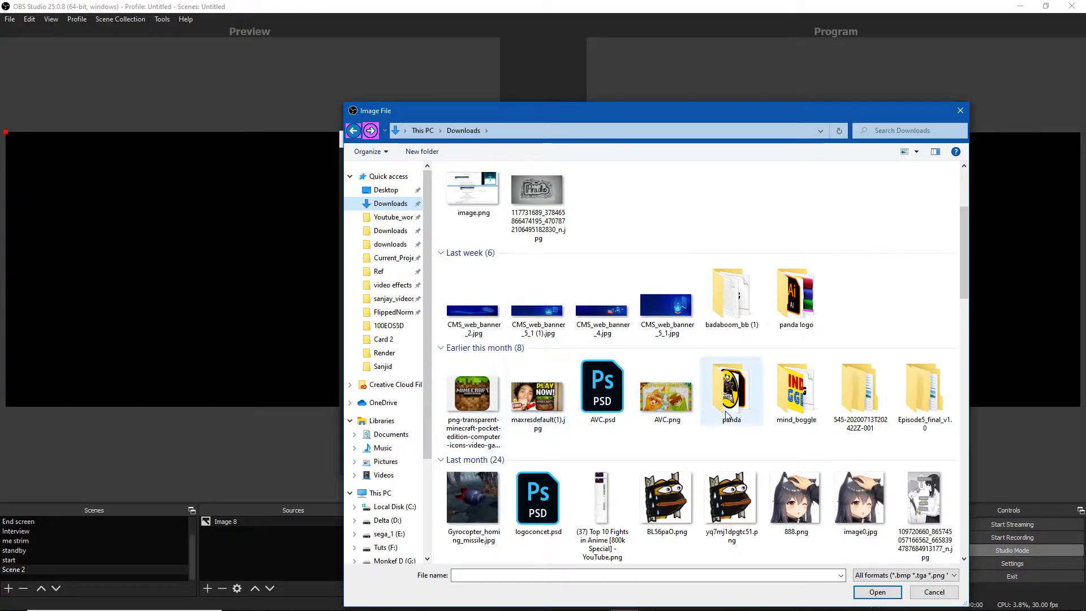
{"action": "scroll", "coordinate": [730, 414], "scroll_direction": "down", "scroll_amount": 3}
{"action": "double_click", "coordinate": [739, 320]}
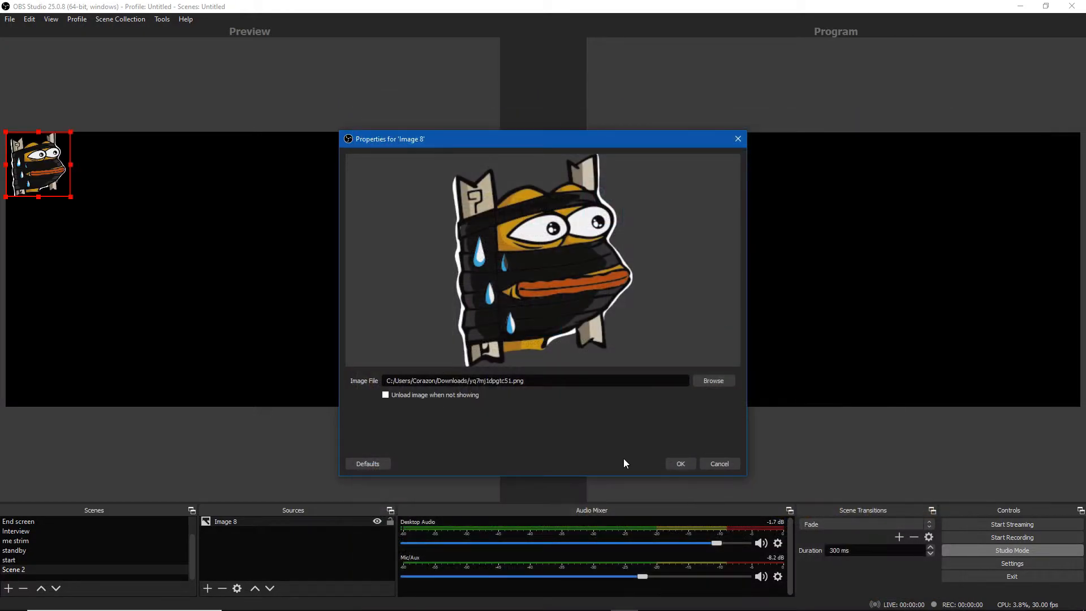
{"action": "left_click", "coordinate": [680, 462]}
{"action": "left_click_drag", "start_coordinate": [61, 192], "coordinate": [53, 390]}
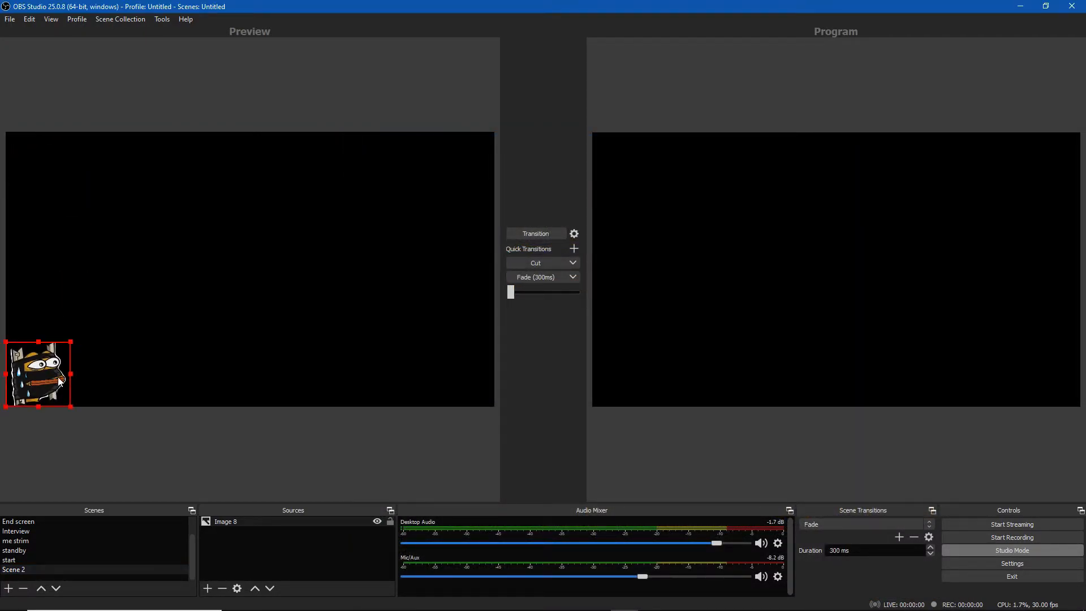
{"action": "left_click", "coordinate": [270, 546]}
Add a second Image source using q7E15xz (1).jpg from the Downloads folder
{"action": "left_click", "coordinate": [208, 588]}
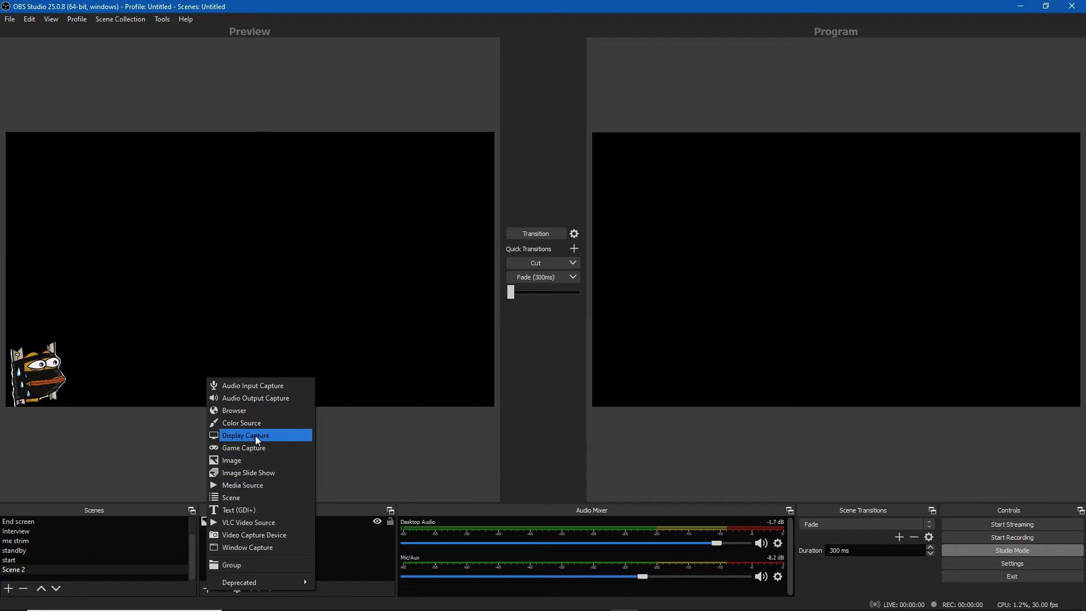
{"action": "left_click", "coordinate": [258, 459]}
{"action": "left_click", "coordinate": [569, 386]}
{"action": "left_click", "coordinate": [699, 381]}
{"action": "scroll", "coordinate": [676, 392], "scroll_direction": "down", "scroll_amount": 8}
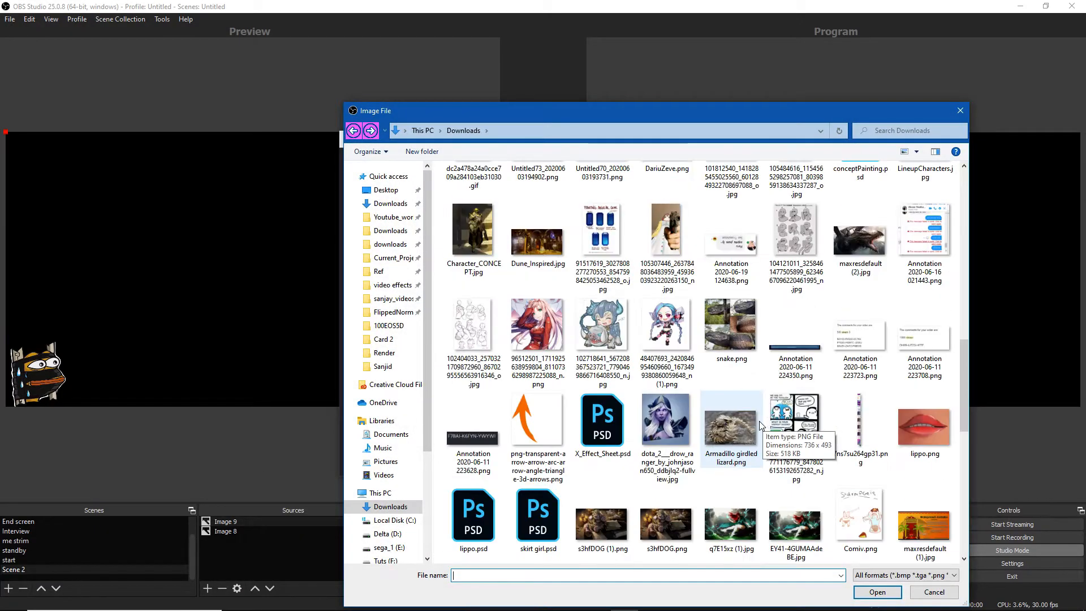
{"action": "double_click", "coordinate": [730, 526]}
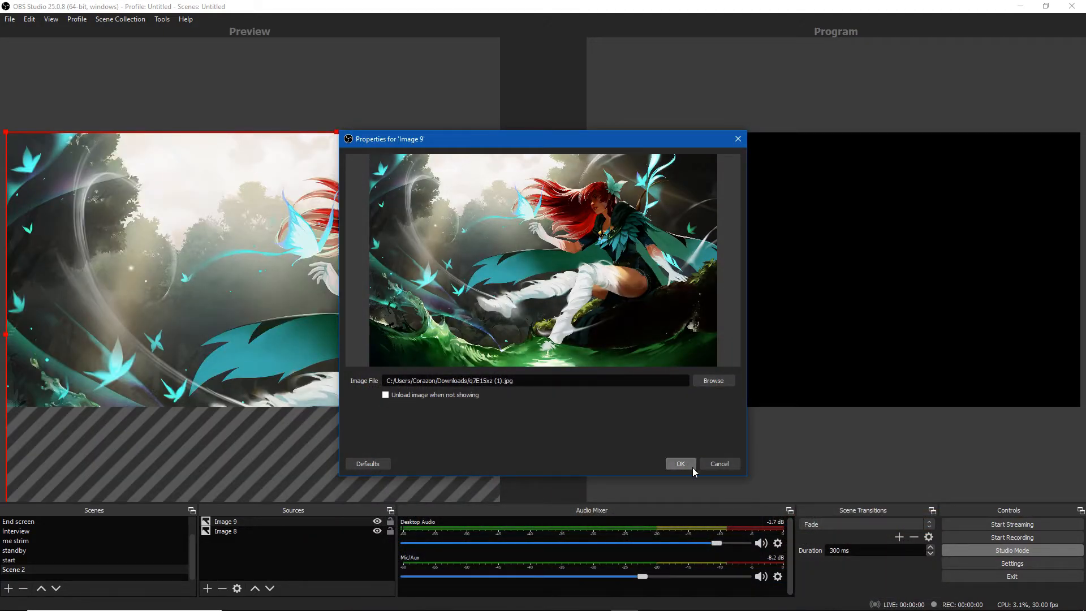
{"action": "left_click", "coordinate": [680, 465]}
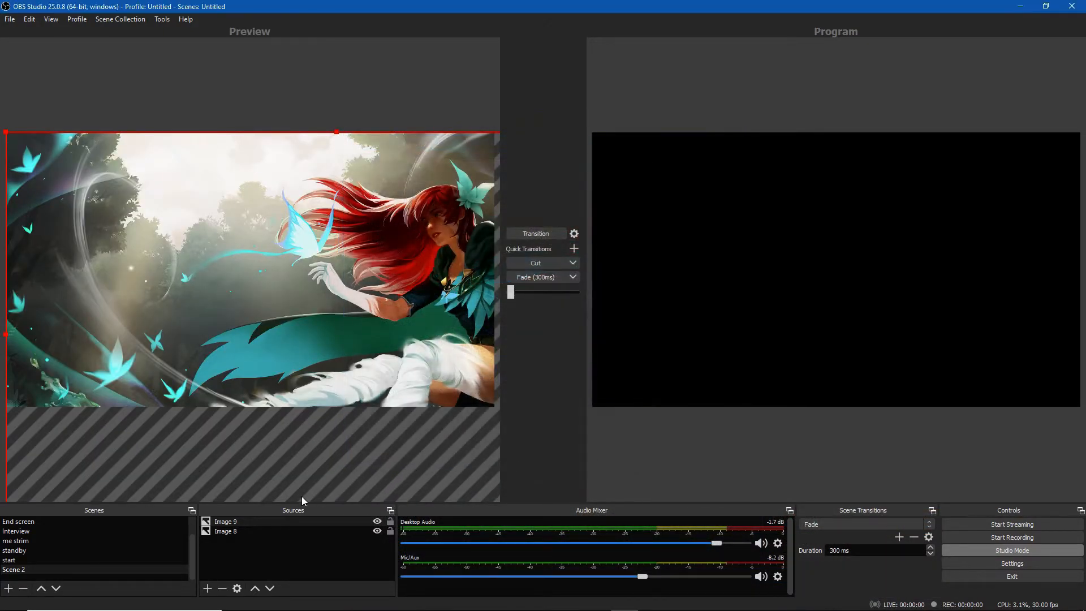
Move the background image below the first image in the source order and resize it to fill the canvas
{"action": "left_click", "coordinate": [271, 590]}
{"action": "left_click", "coordinate": [28, 383]}
{"action": "left_click_drag", "start_coordinate": [76, 341], "coordinate": [99, 310]}
{"action": "left_click", "coordinate": [387, 355]}
{"action": "left_click_drag", "start_coordinate": [404, 357], "coordinate": [330, 317]}
{"action": "left_click_drag", "start_coordinate": [372, 187], "coordinate": [253, 244]}
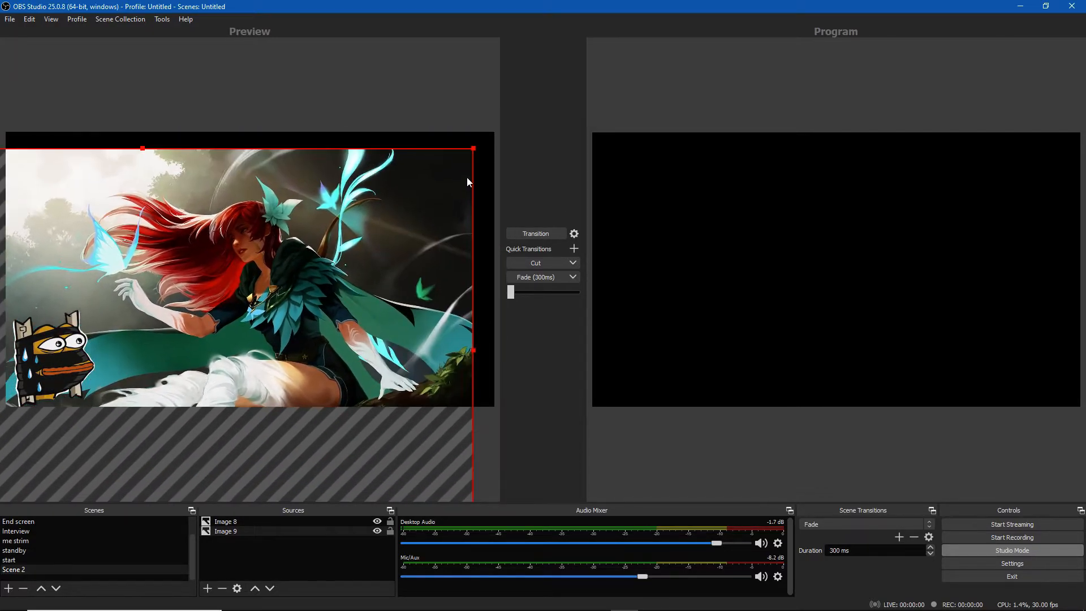
{"action": "left_click_drag", "start_coordinate": [472, 150], "coordinate": [236, 295]}
{"action": "left_click_drag", "start_coordinate": [150, 345], "coordinate": [344, 187]}
{"action": "left_click_drag", "start_coordinate": [432, 393], "coordinate": [493, 412]}
{"action": "left_click_drag", "start_coordinate": [414, 348], "coordinate": [390, 346]}
{"action": "left_click_drag", "start_coordinate": [473, 416], "coordinate": [492, 429]}
{"action": "left_click", "coordinate": [480, 432]}
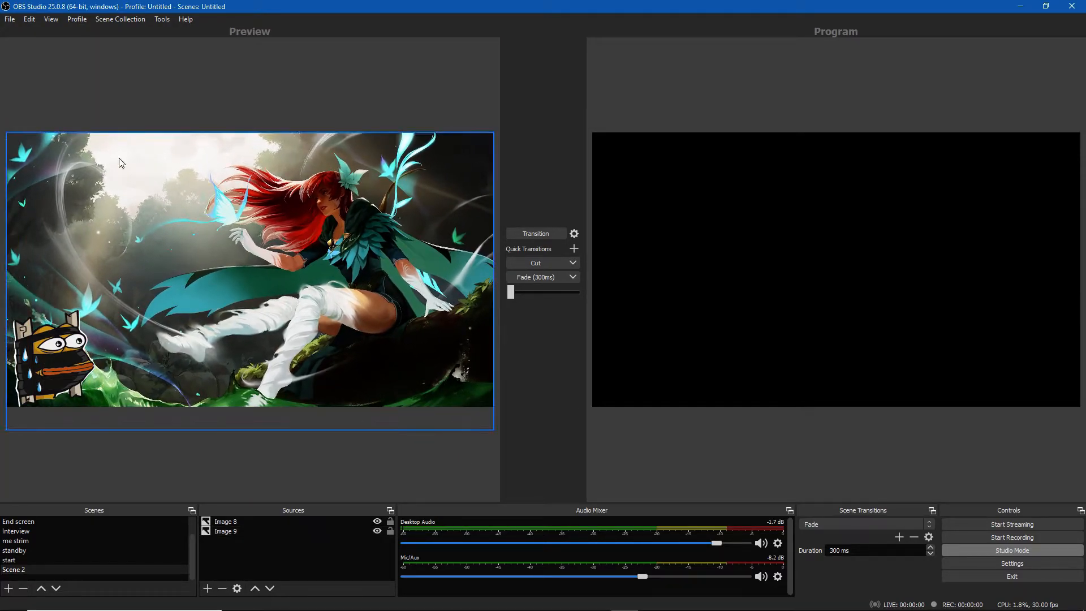
Open the Video settings and look through the Output (Scaled) Resolution options, then close the settings without changes
{"action": "left_click", "coordinate": [962, 564]}
{"action": "left_click", "coordinate": [307, 233]}
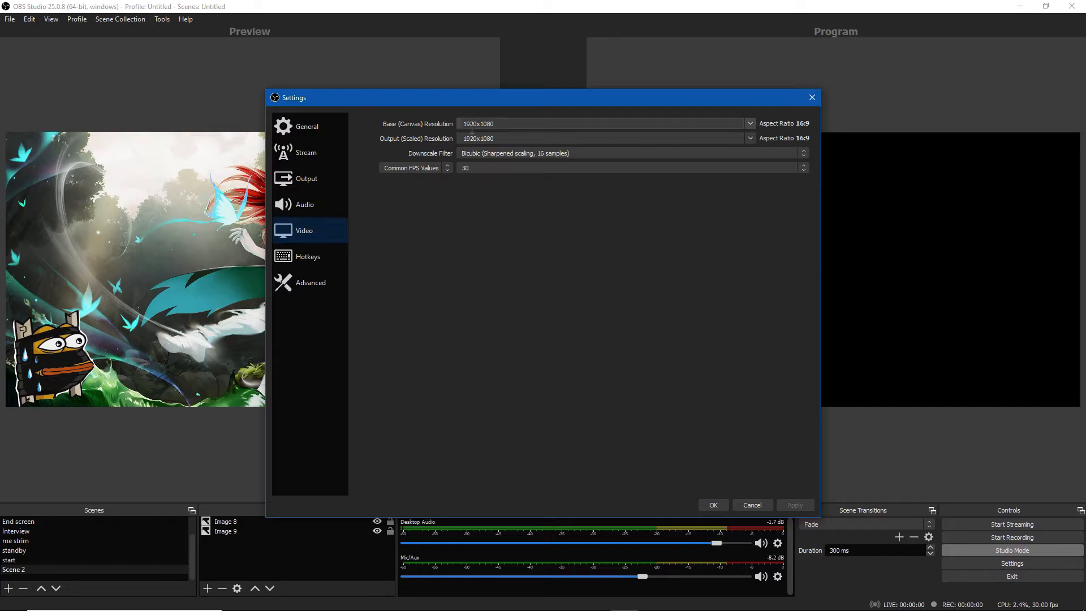
{"action": "left_click", "coordinate": [749, 138]}
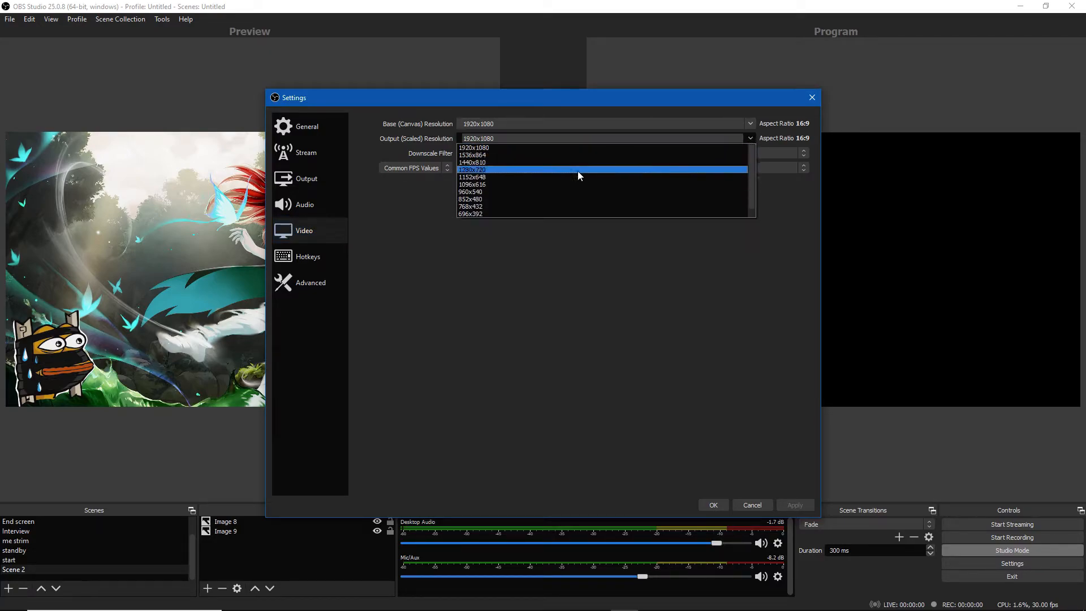
{"action": "left_click", "coordinate": [805, 105]}
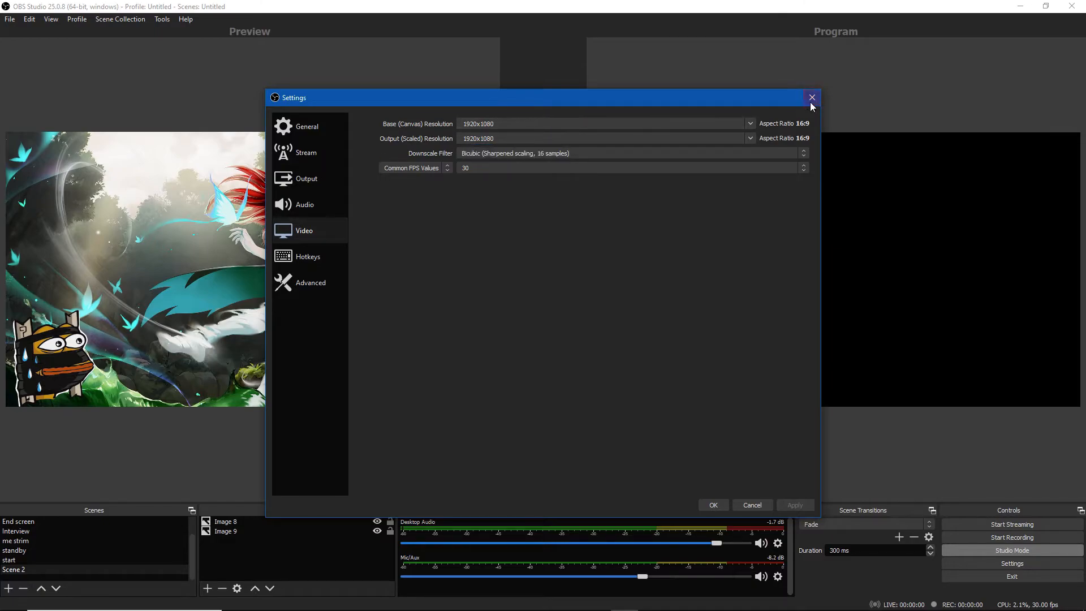
{"action": "left_click", "coordinate": [814, 102]}
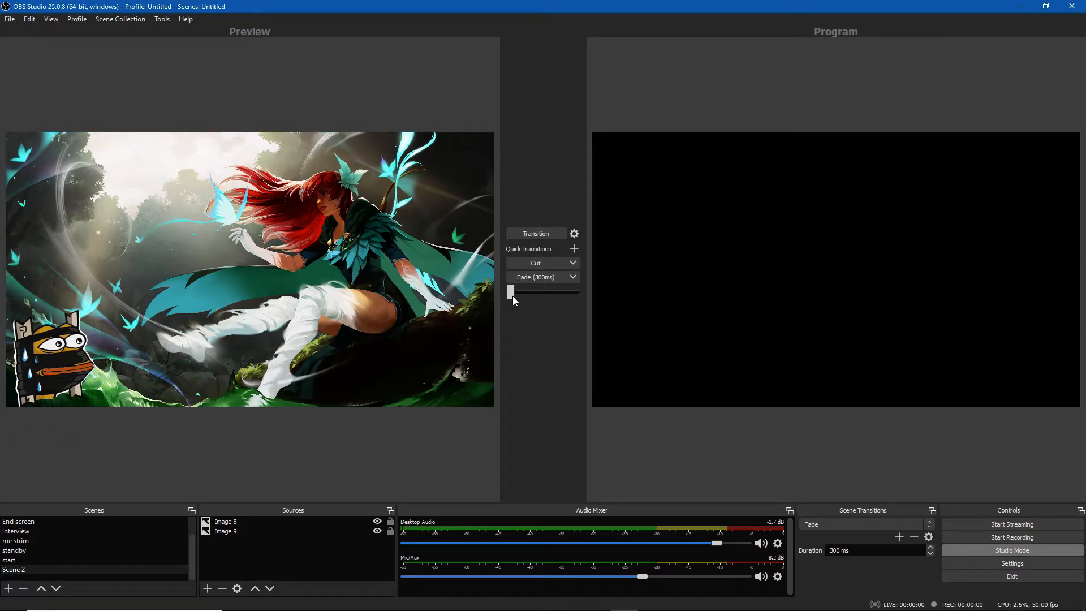
Transition the preview scene to program with the T-bar, then swap back with the Transition button
{"action": "left_click_drag", "start_coordinate": [510, 293], "coordinate": [572, 298]}
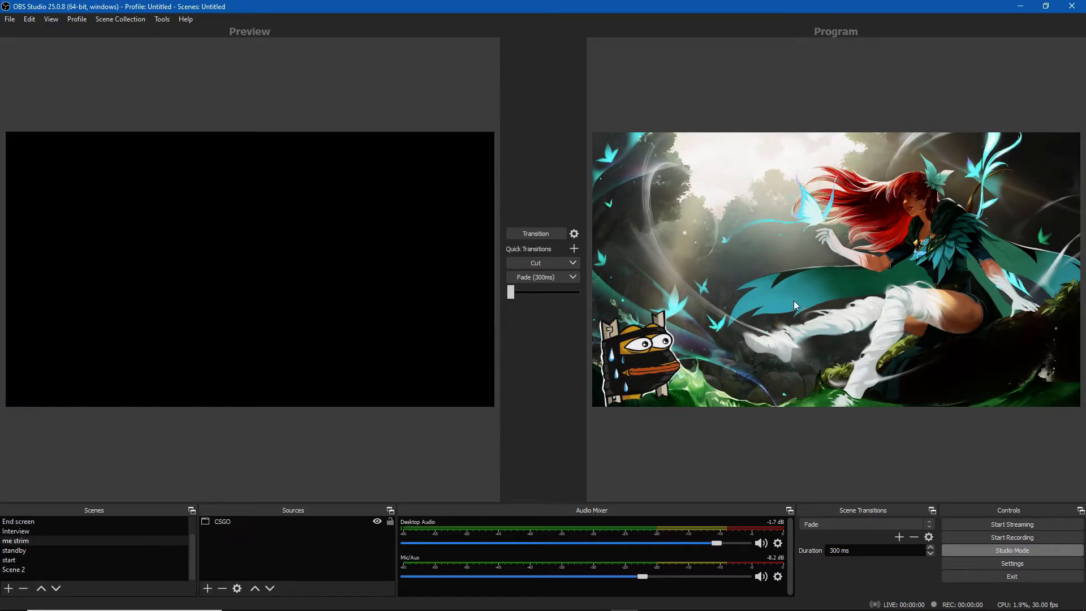
{"action": "left_click", "coordinate": [531, 233]}
{"action": "left_click", "coordinate": [532, 233]}
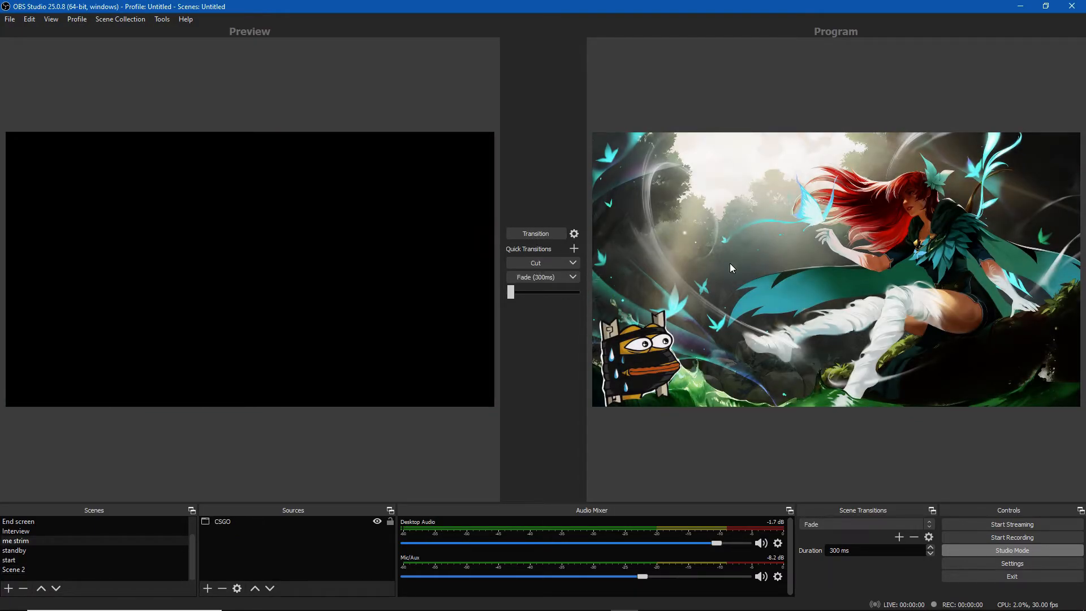
Try changing the first quick transition to Fade and back to Cut, triggering it between scenes
{"action": "left_click", "coordinate": [554, 260]}
{"action": "left_click", "coordinate": [560, 261]}
{"action": "left_click", "coordinate": [573, 266]}
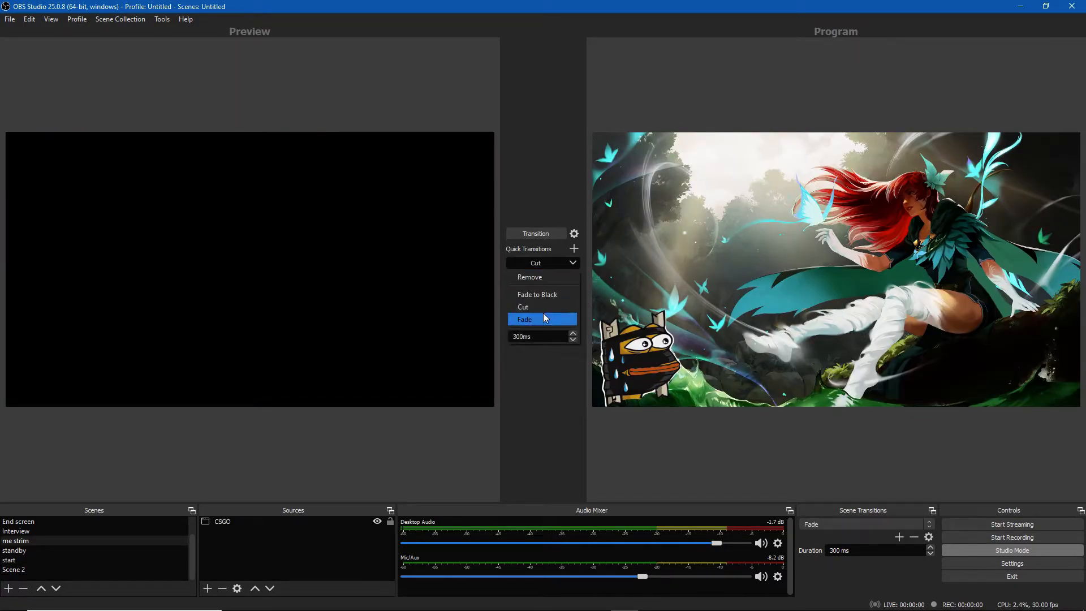
{"action": "left_click", "coordinate": [547, 301]}
{"action": "left_click", "coordinate": [560, 263]}
{"action": "left_click", "coordinate": [571, 263]}
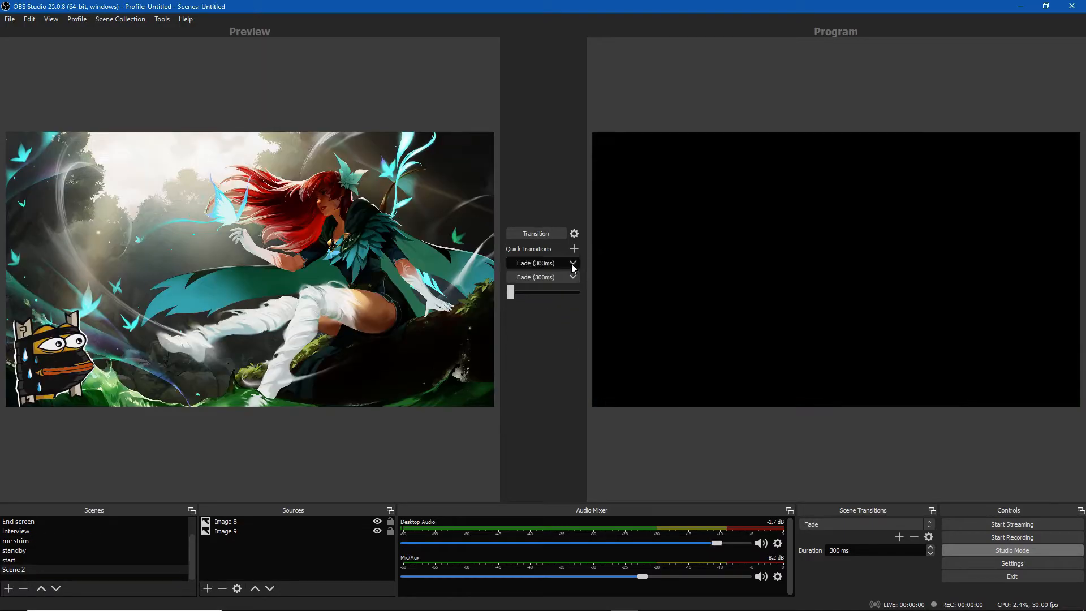
{"action": "left_click", "coordinate": [570, 276]}
{"action": "left_click", "coordinate": [570, 274]}
{"action": "left_click", "coordinate": [571, 265]}
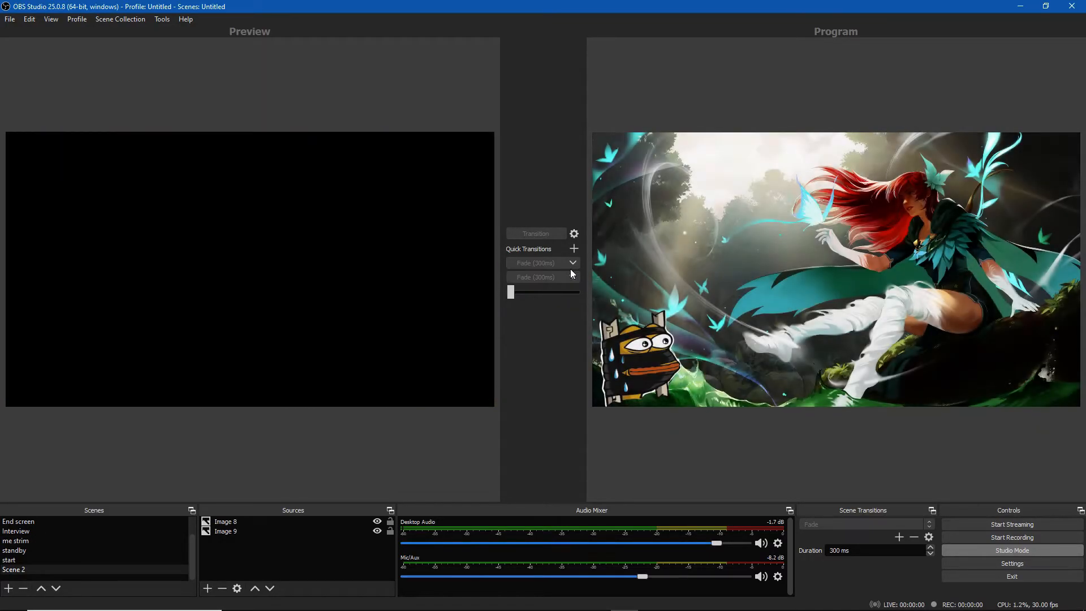
{"action": "left_click", "coordinate": [554, 305]}
{"action": "left_click", "coordinate": [544, 263]}
{"action": "left_click", "coordinate": [544, 263]}
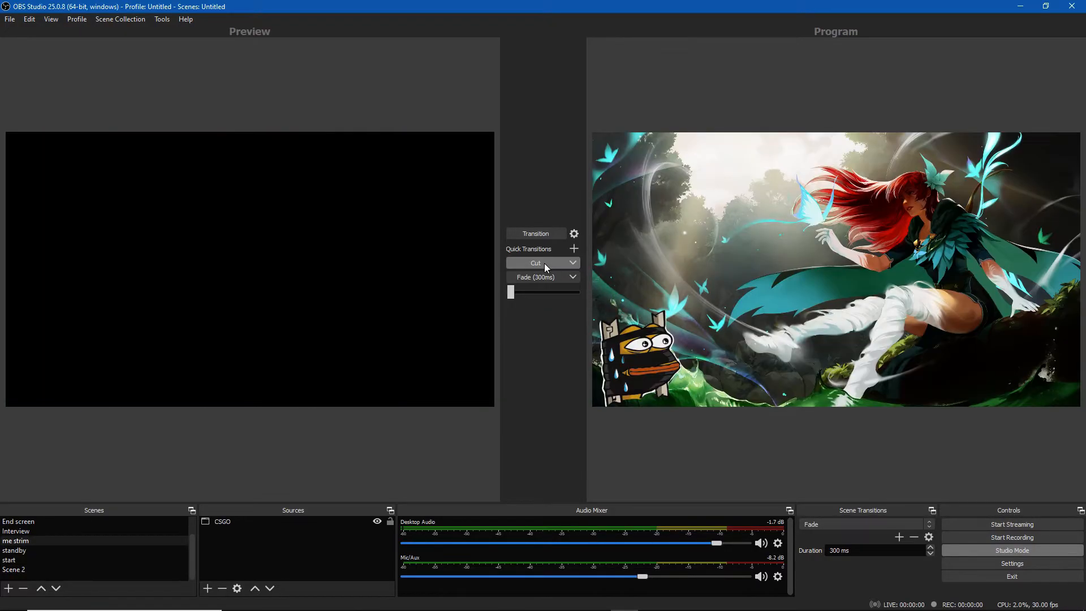
Add a Swipe scene transition with its default name, then make Fade the active transition again
{"action": "left_click", "coordinate": [899, 537]}
{"action": "left_click", "coordinate": [913, 543]}
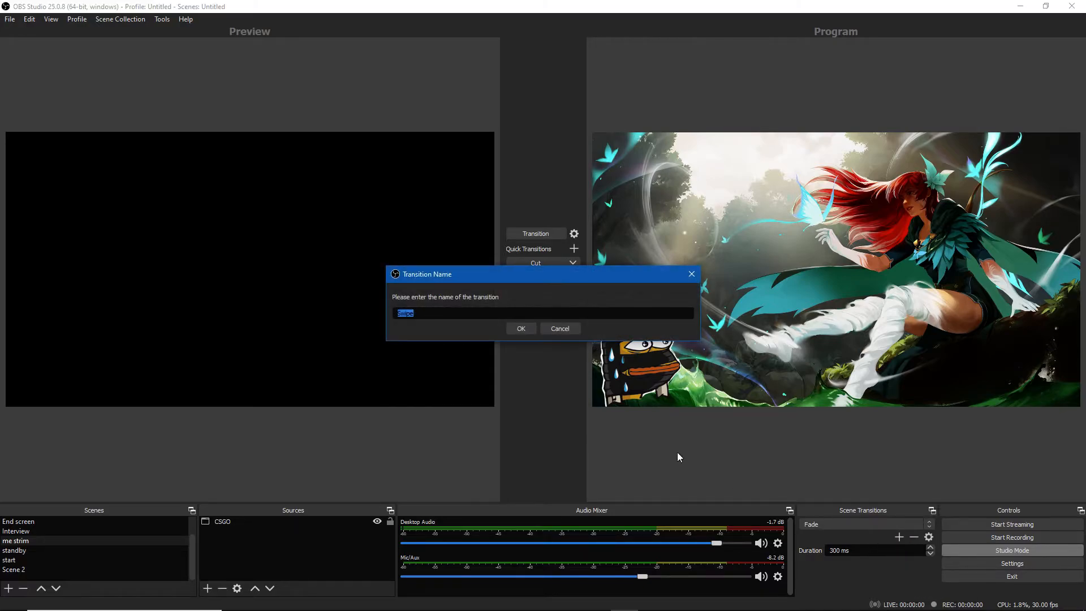
{"action": "left_click", "coordinate": [521, 329]}
{"action": "left_click", "coordinate": [682, 465]}
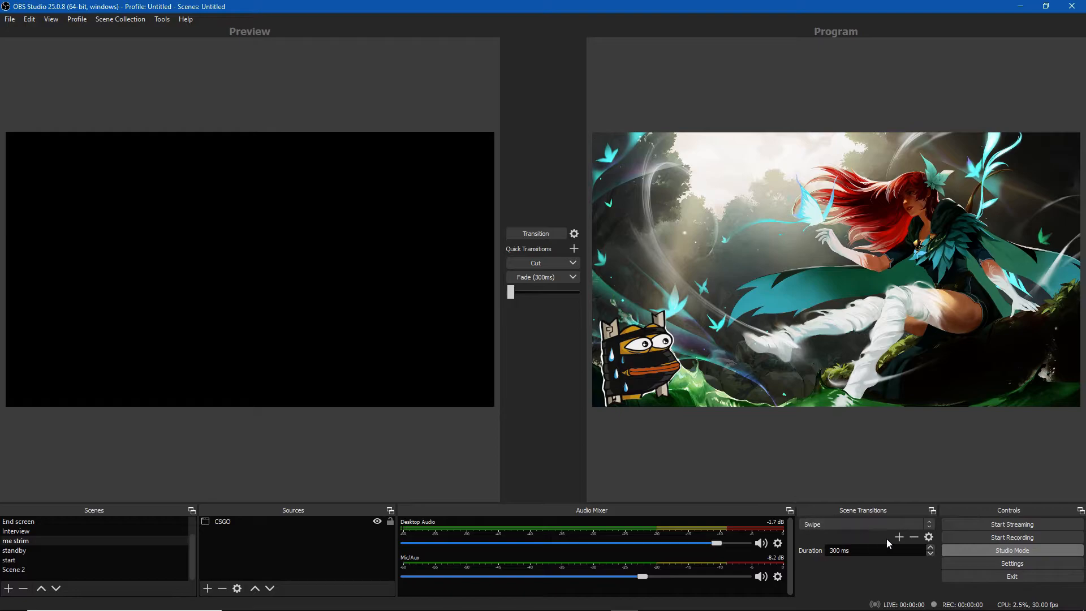
{"action": "left_click", "coordinate": [848, 524]}
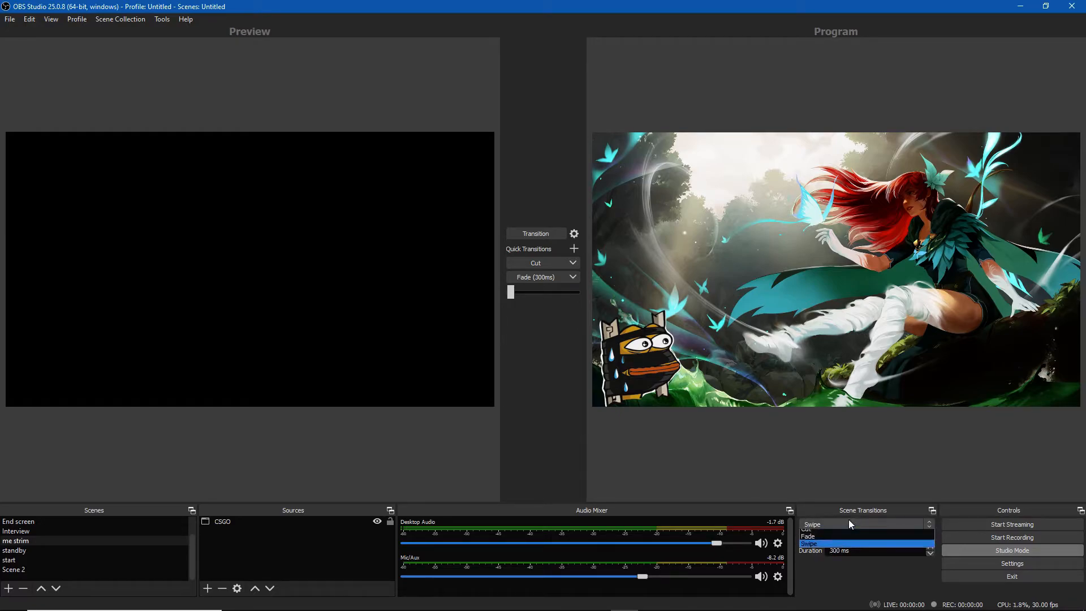
{"action": "left_click", "coordinate": [840, 537]}
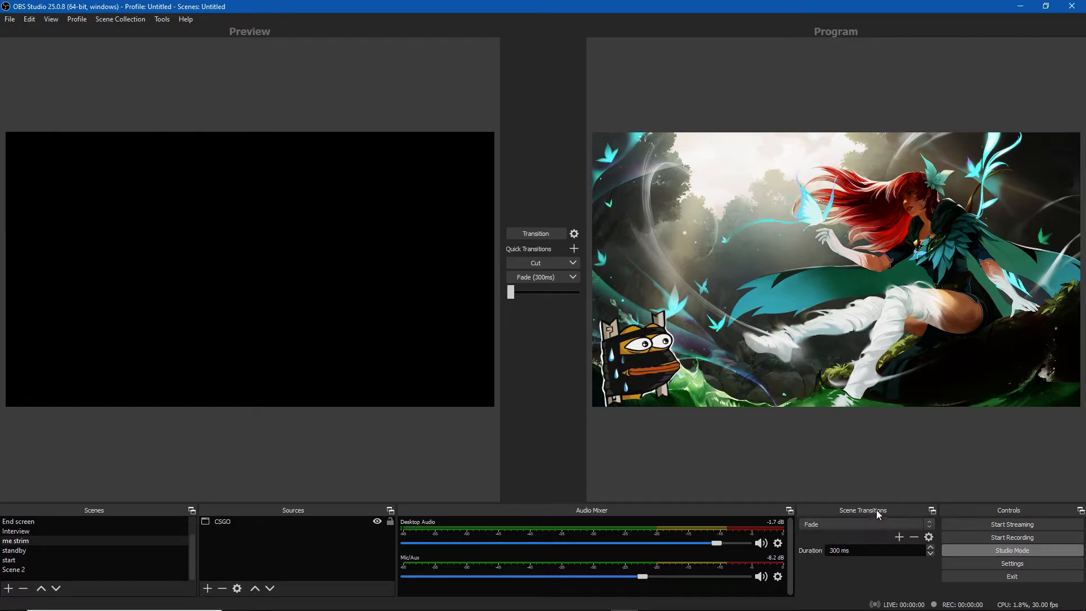
Undock the Scene Transitions panel and dock it back into the window
{"action": "left_click", "coordinate": [931, 510]}
{"action": "left_click", "coordinate": [929, 511]}
{"action": "left_click", "coordinate": [911, 495]}
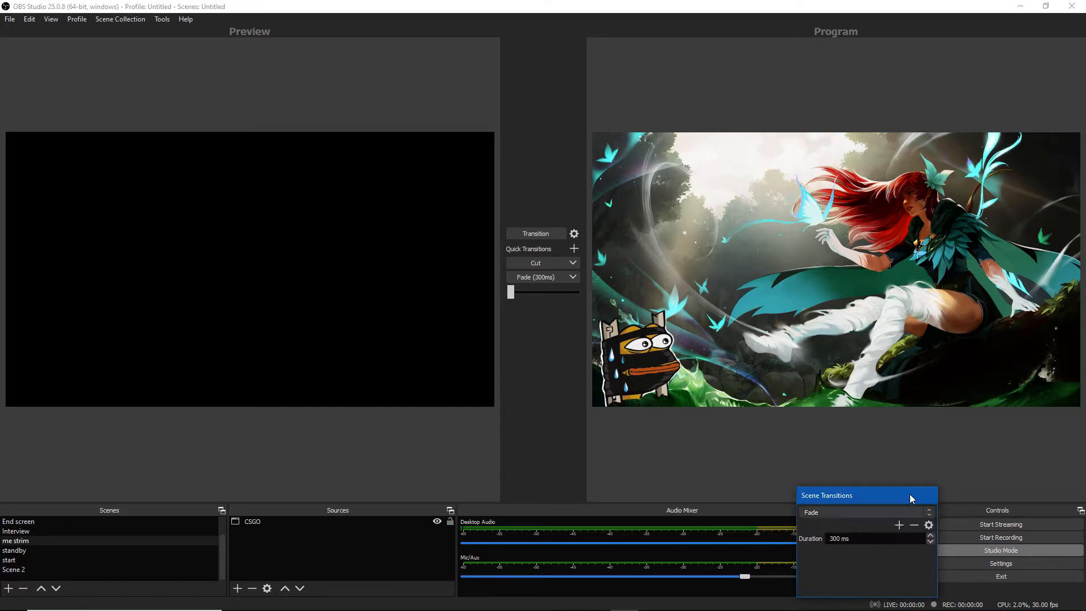
{"action": "double_click", "coordinate": [917, 496]}
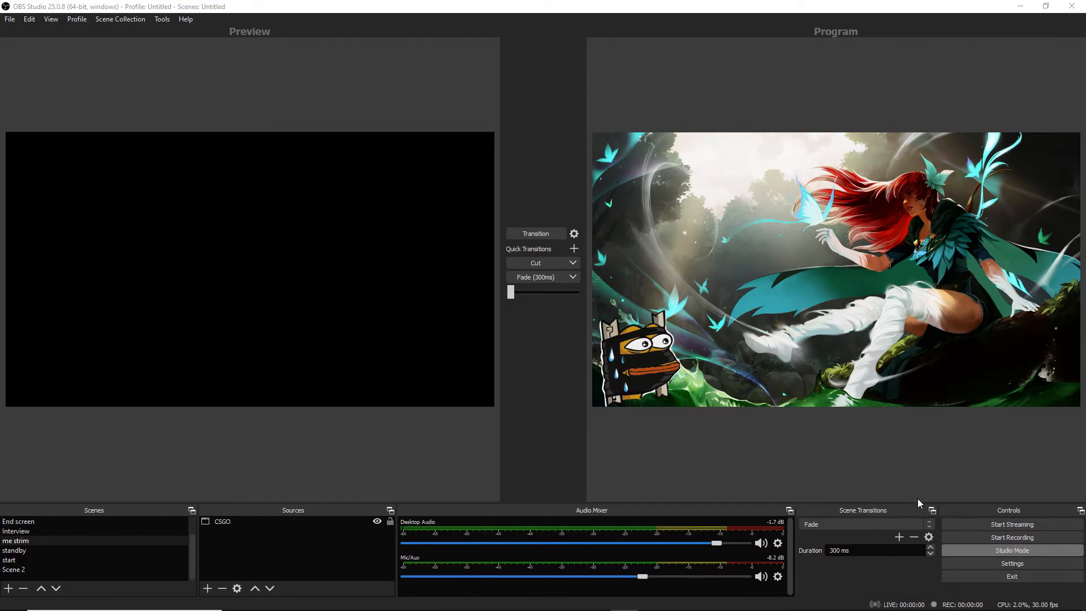
Preview several scenes and send the standby scene to program with the Transition button
{"action": "left_click", "coordinate": [33, 531]}
{"action": "left_click", "coordinate": [35, 541]}
{"action": "left_click", "coordinate": [33, 550]}
{"action": "left_click", "coordinate": [46, 540]}
{"action": "left_click", "coordinate": [34, 531]}
{"action": "left_click", "coordinate": [37, 556]}
{"action": "left_click", "coordinate": [37, 551]}
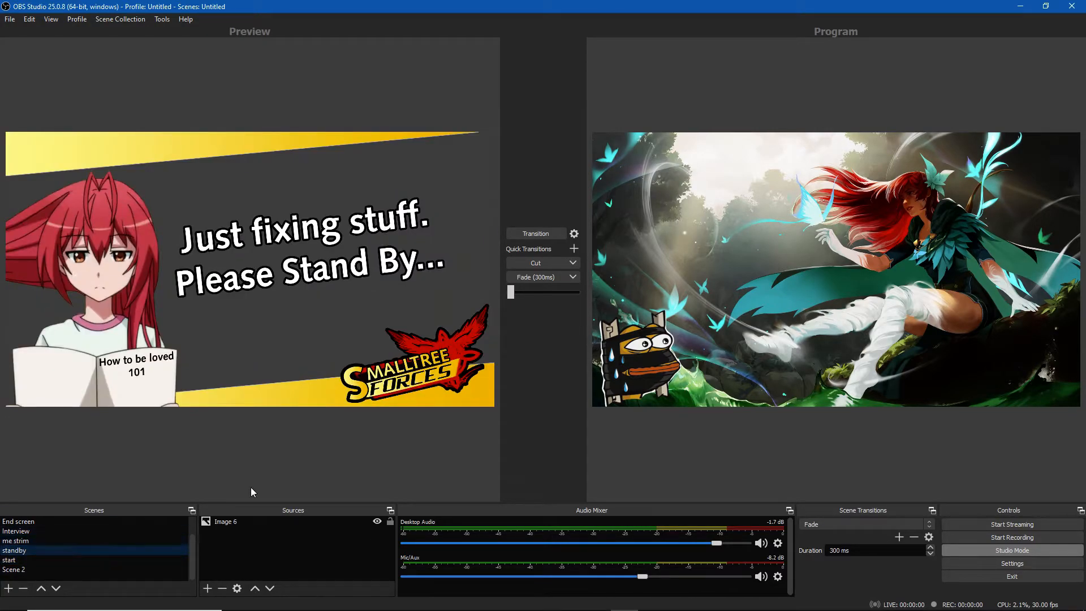
{"action": "left_click", "coordinate": [537, 233]}
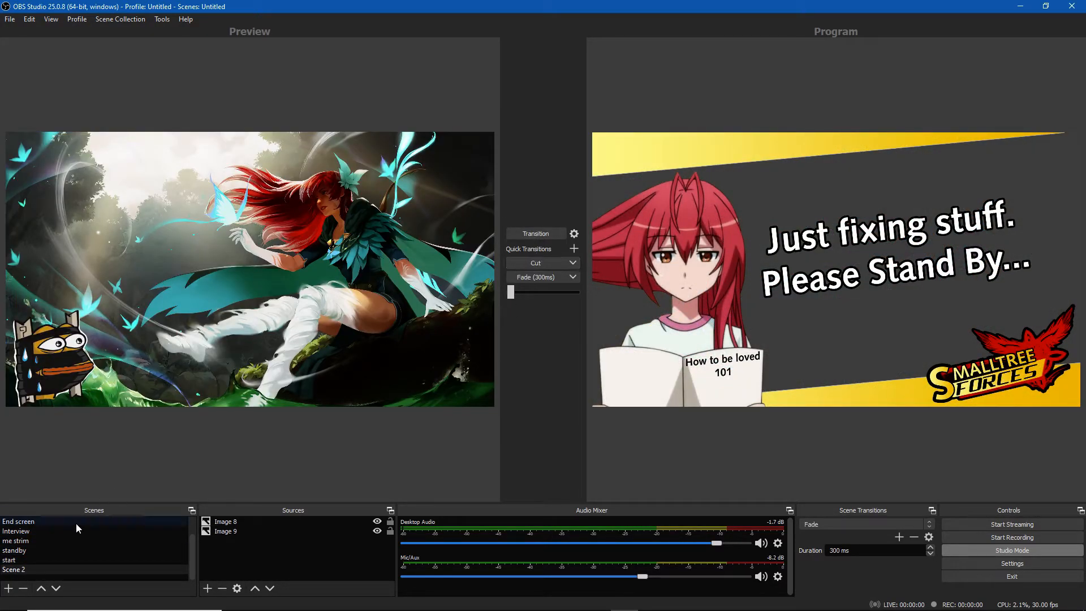
Make Swipe the active scene transition and transition the start scene to program
{"action": "left_click", "coordinate": [817, 522]}
{"action": "left_click", "coordinate": [818, 543]}
{"action": "left_click", "coordinate": [820, 521]}
{"action": "left_click", "coordinate": [815, 547]}
{"action": "left_click", "coordinate": [58, 552]}
{"action": "left_click", "coordinate": [62, 559]}
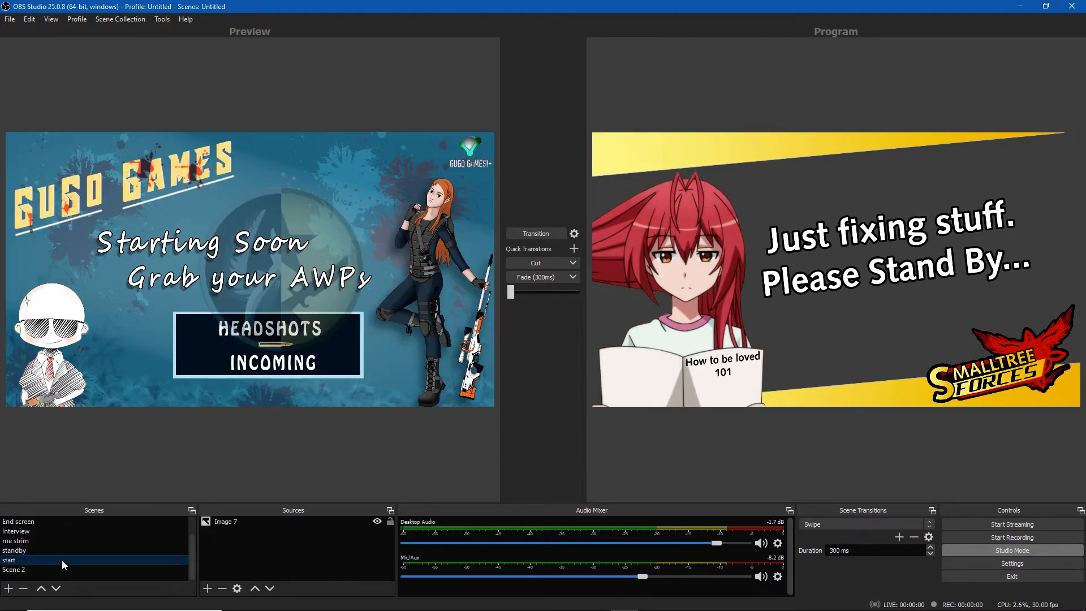
{"action": "left_click", "coordinate": [536, 235]}
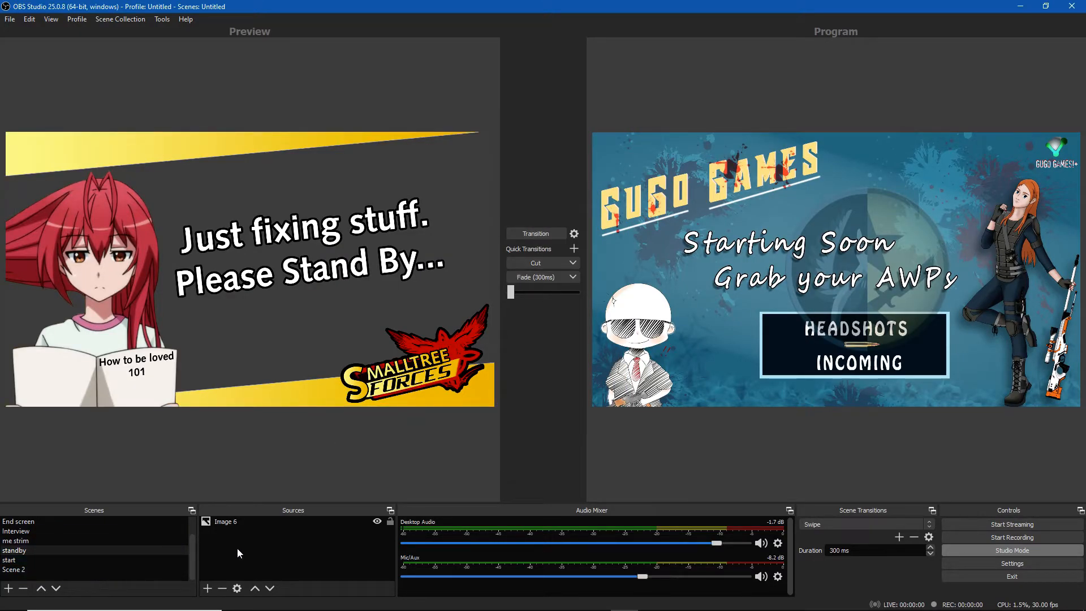
Select both image sources in Scene 2 and delete them
{"action": "left_click", "coordinate": [249, 522]}
{"action": "left_click", "coordinate": [76, 568]}
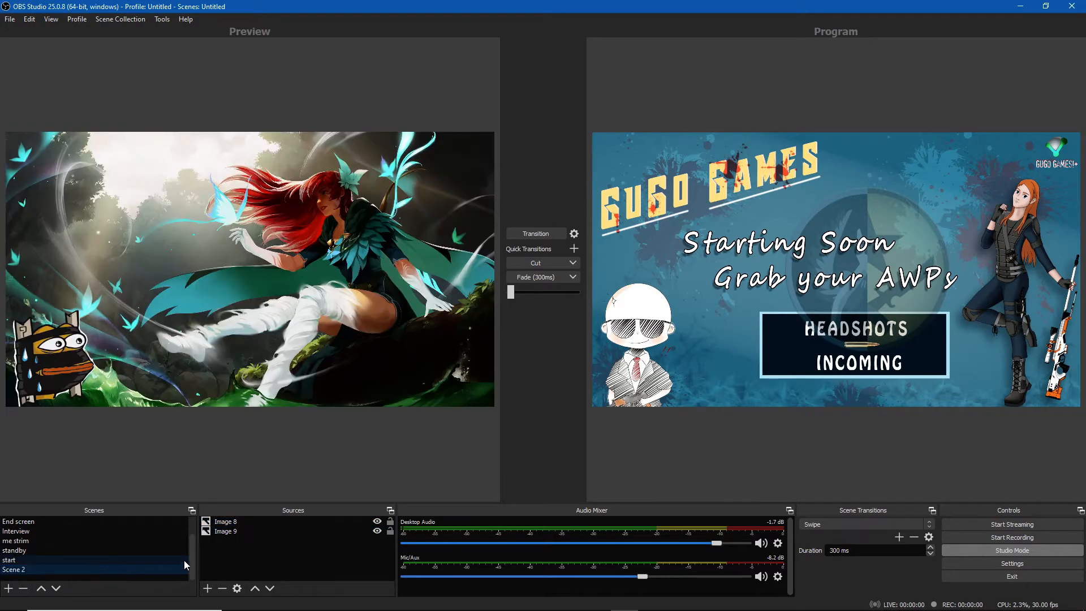
{"action": "left_click", "coordinate": [239, 528]}
{"action": "left_click", "coordinate": [238, 523]}
{"action": "left_click", "coordinate": [237, 529], "text": "ctrl"}
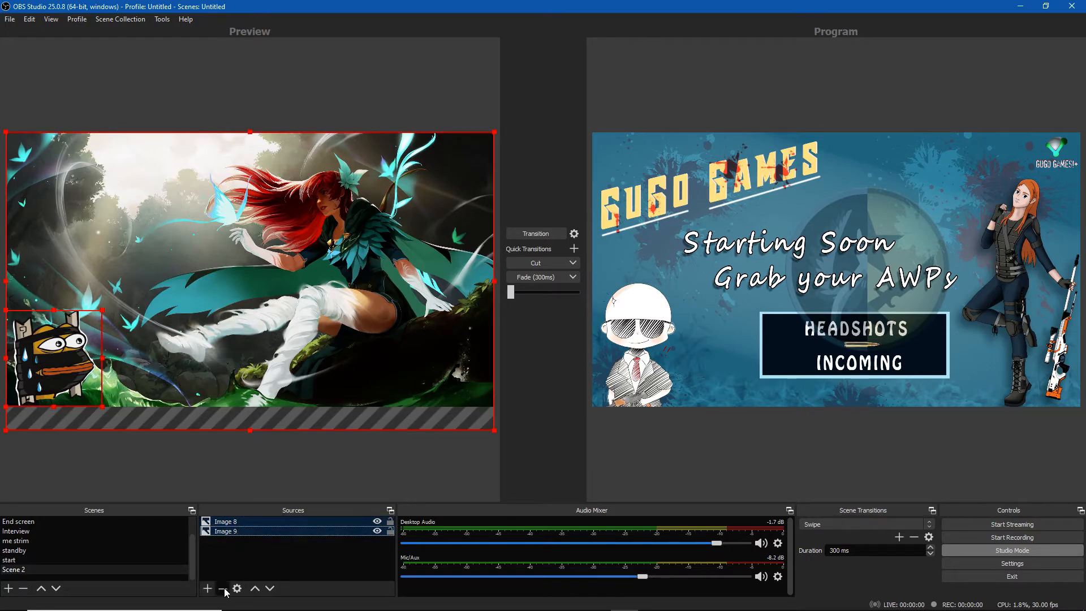
{"action": "key", "text": "Delete"}
{"action": "left_click", "coordinate": [571, 325]}
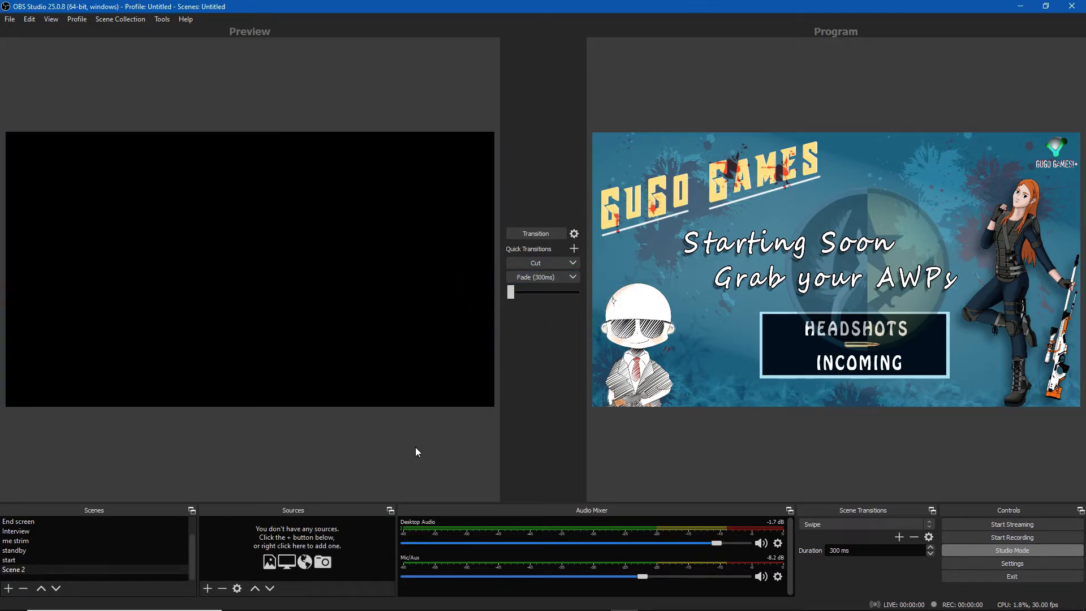
Begin adding a Game Capture source to Scene 2
{"action": "left_click", "coordinate": [207, 588]}
{"action": "left_click", "coordinate": [367, 461]}
{"action": "left_click", "coordinate": [207, 588]}
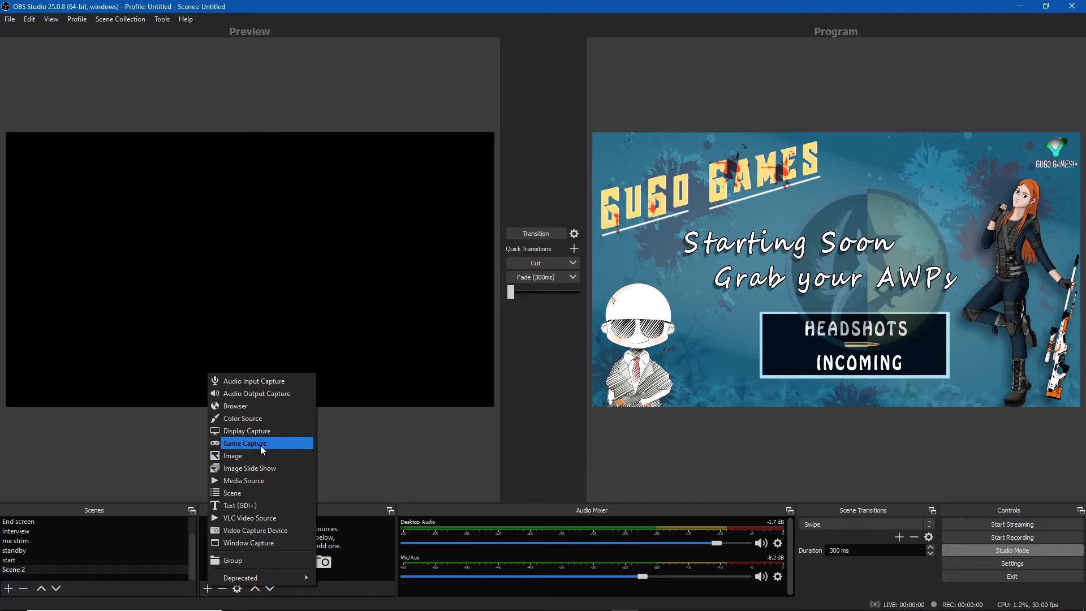
{"action": "left_click", "coordinate": [245, 445]}
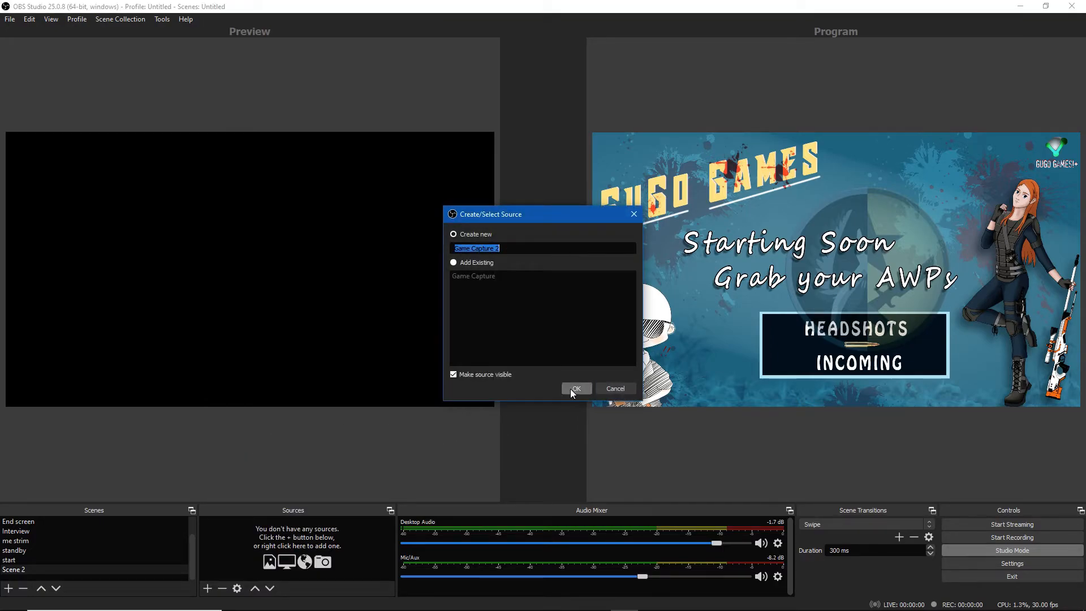
Switch to Steam and launch Counter-Strike: Global Offensive from the library favourites
{"action": "key", "text": "super"}
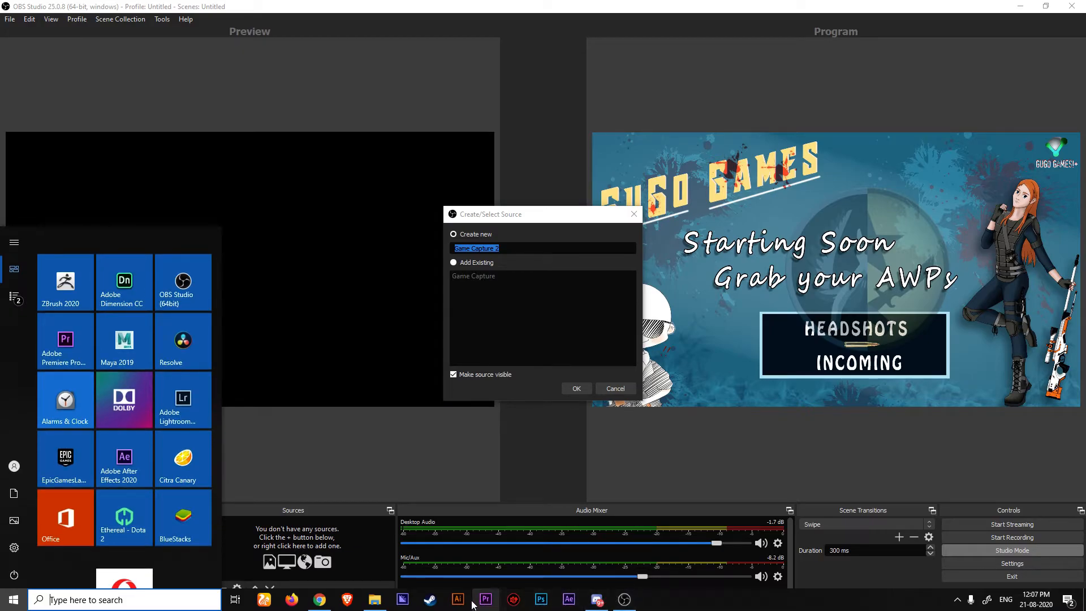
{"action": "left_click", "coordinate": [430, 599]}
{"action": "left_click", "coordinate": [122, 31]}
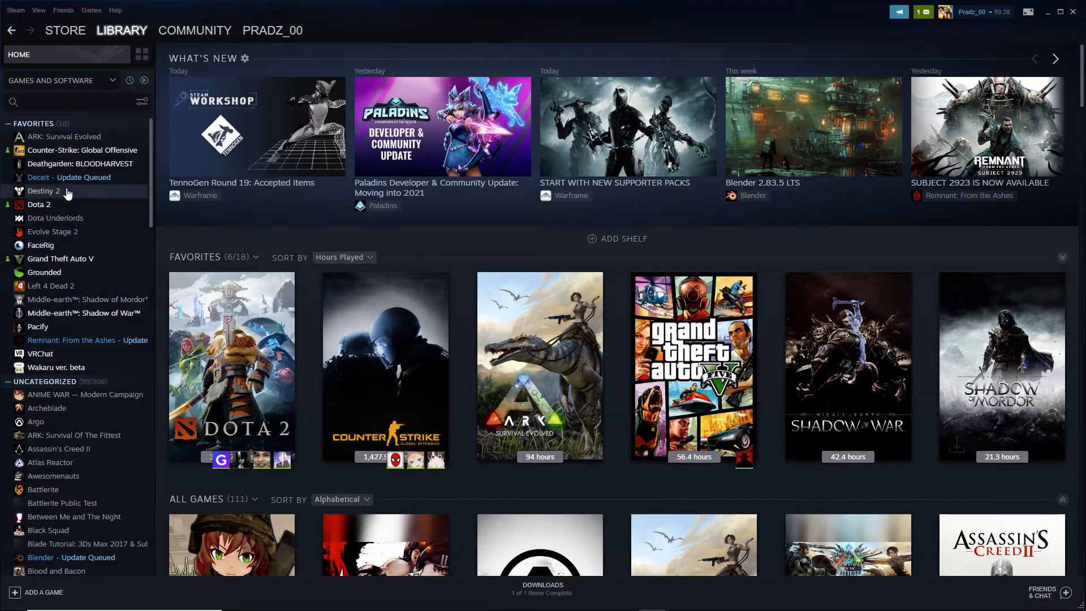
{"action": "left_click", "coordinate": [69, 157]}
{"action": "left_click", "coordinate": [218, 243]}
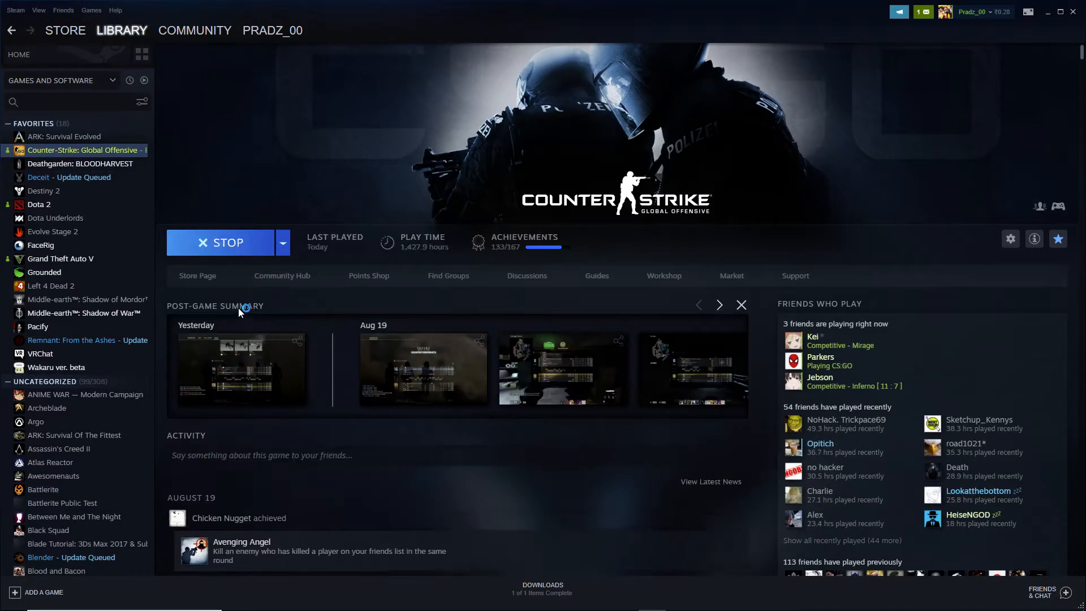
Return to OBS and confirm the new Game Capture source with its default name
{"action": "key", "text": "alt+Tab"}
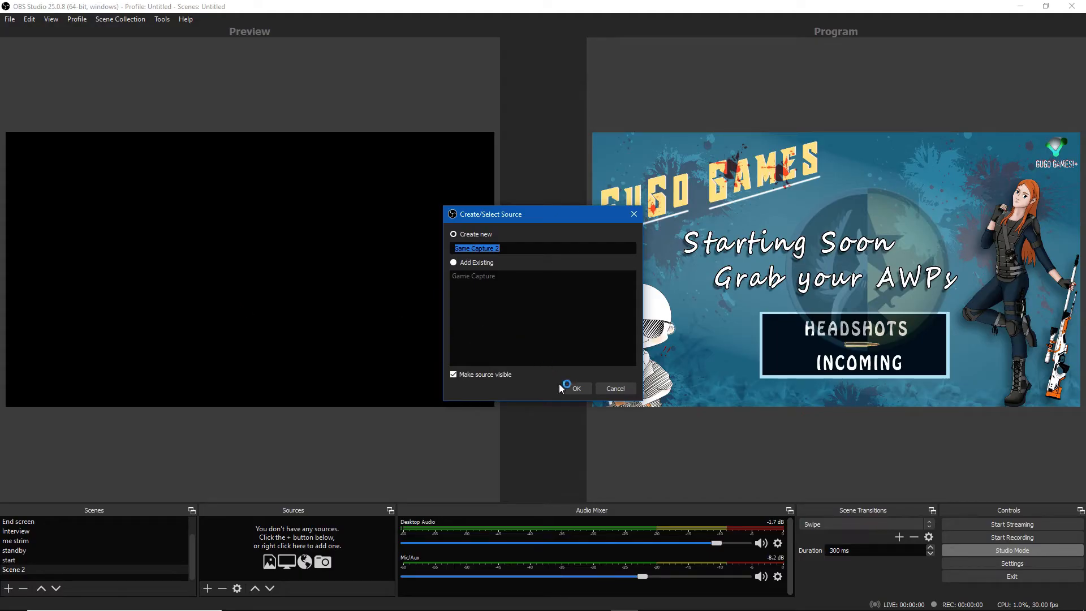
{"action": "left_click", "coordinate": [572, 388]}
Switch to the running Counter-Strike: Global Offensive game window and back to OBS
{"action": "key", "text": "alt+Tab"}
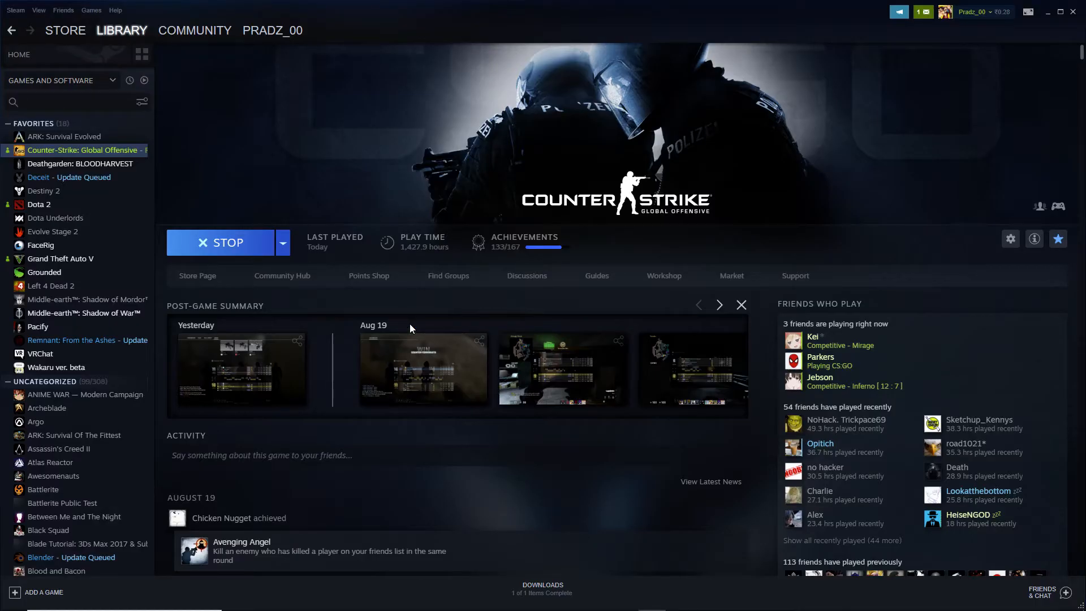
{"action": "key", "text": "alt+Tab"}
{"action": "key", "text": "alt+Tab"}
{"action": "key", "text": "alt+Tab"}
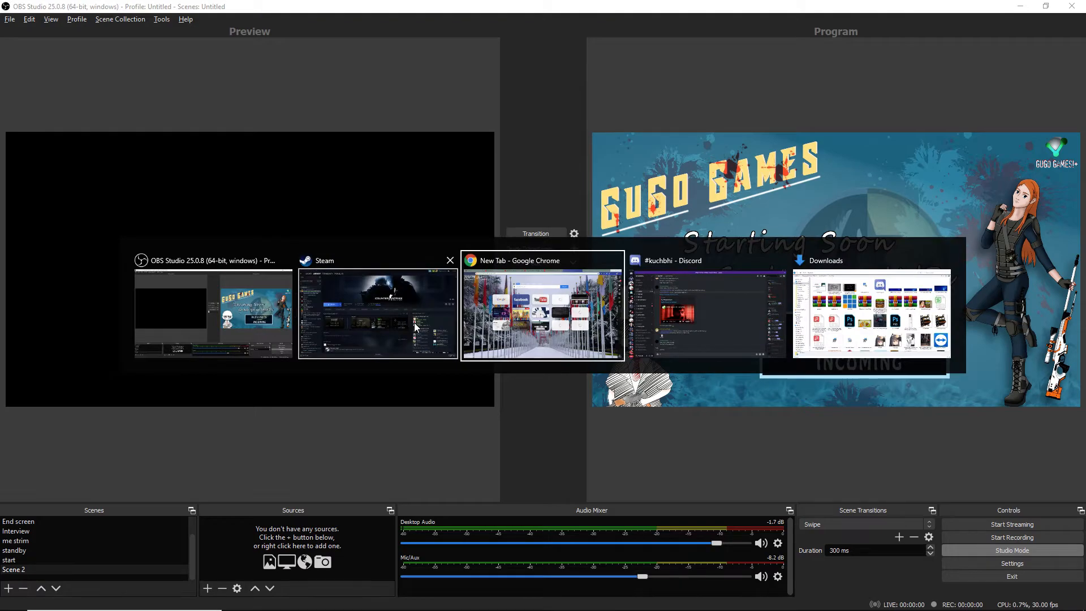
{"action": "left_click", "coordinate": [278, 332]}
{"action": "key", "text": "super"}
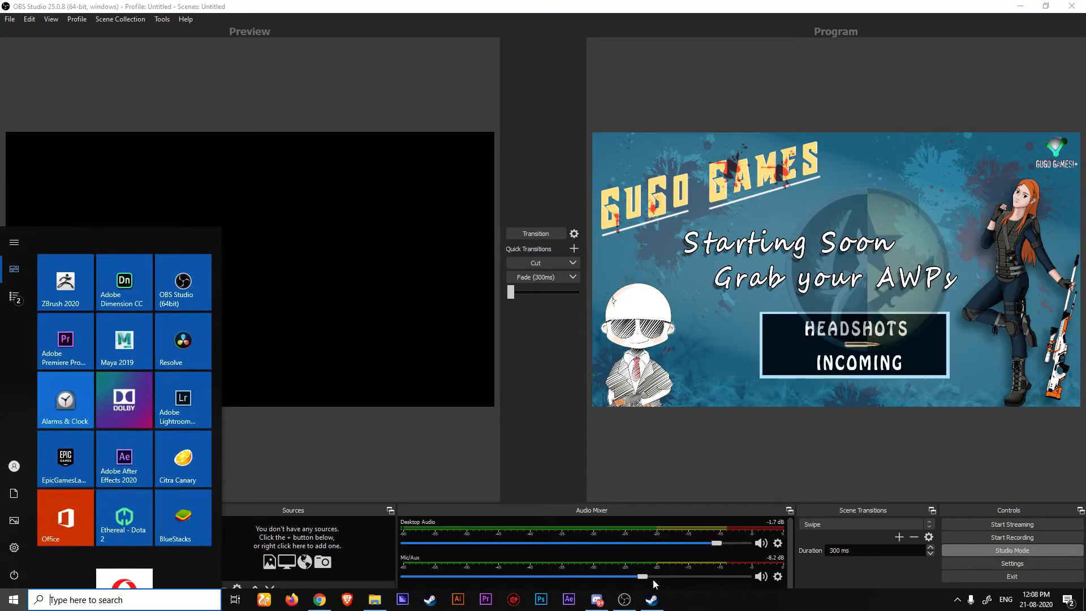
{"action": "left_click", "coordinate": [648, 601]}
{"action": "key", "text": "alt+Tab"}
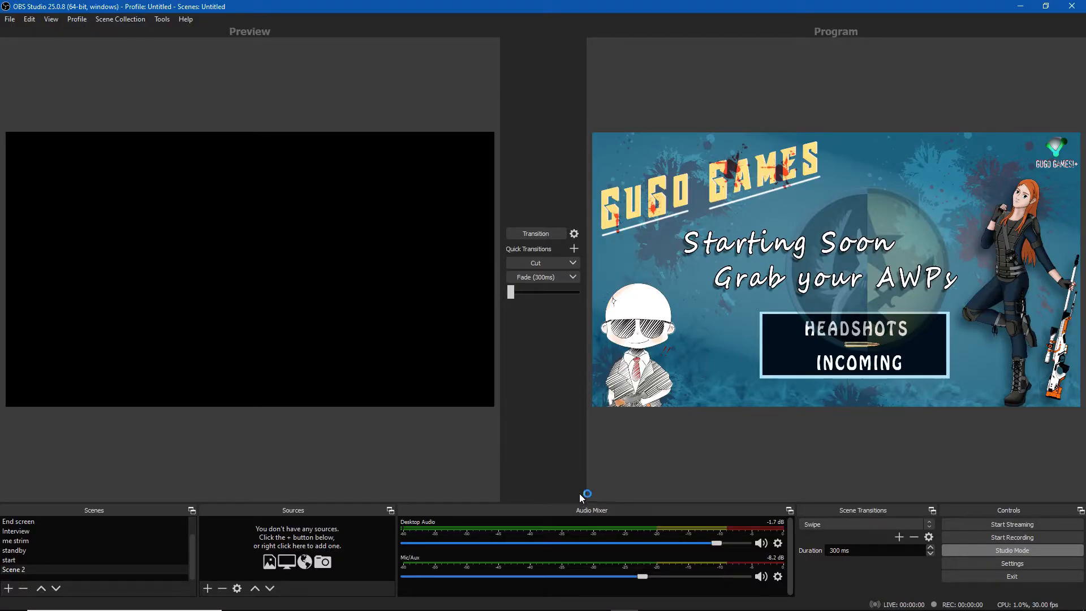
{"action": "key", "text": "alt+Tab"}
{"action": "key", "text": "alt+Tab"}
{"action": "left_click", "coordinate": [741, 427]}
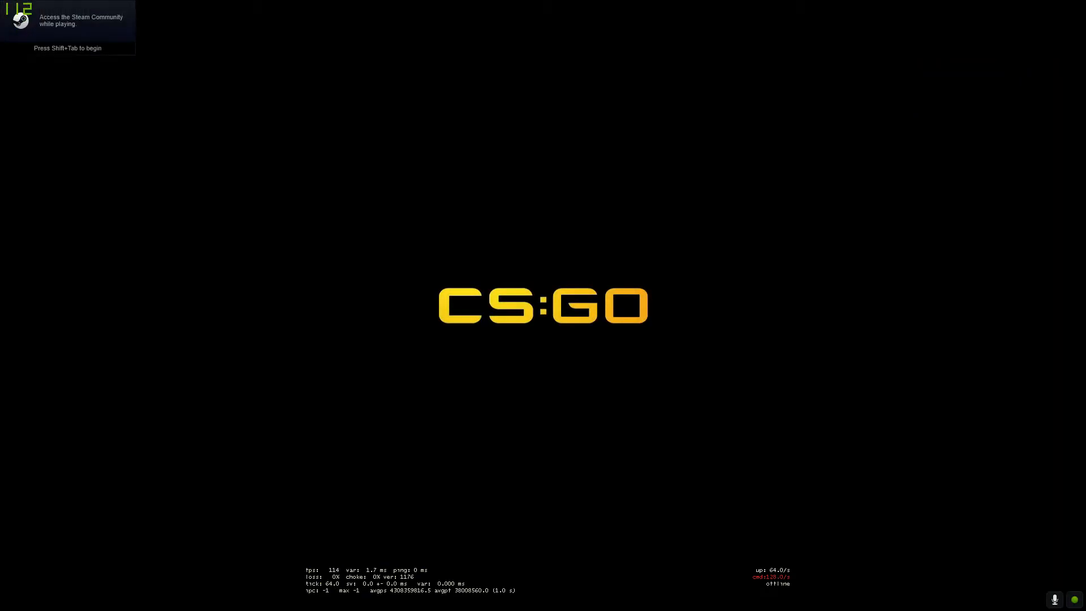
{"action": "key", "text": "alt+Tab"}
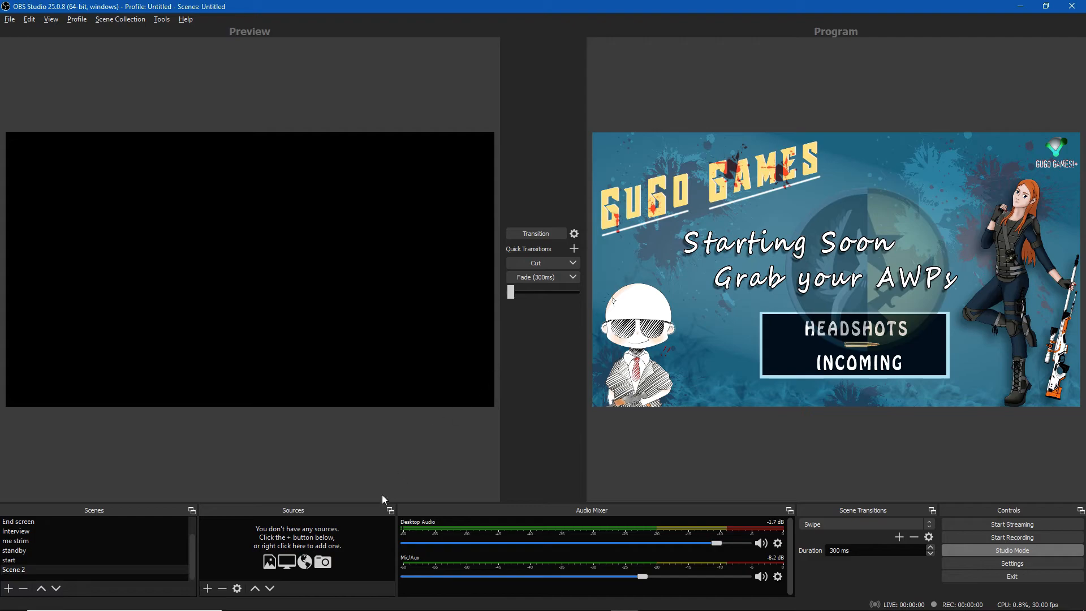
{"action": "left_click", "coordinate": [207, 587]}
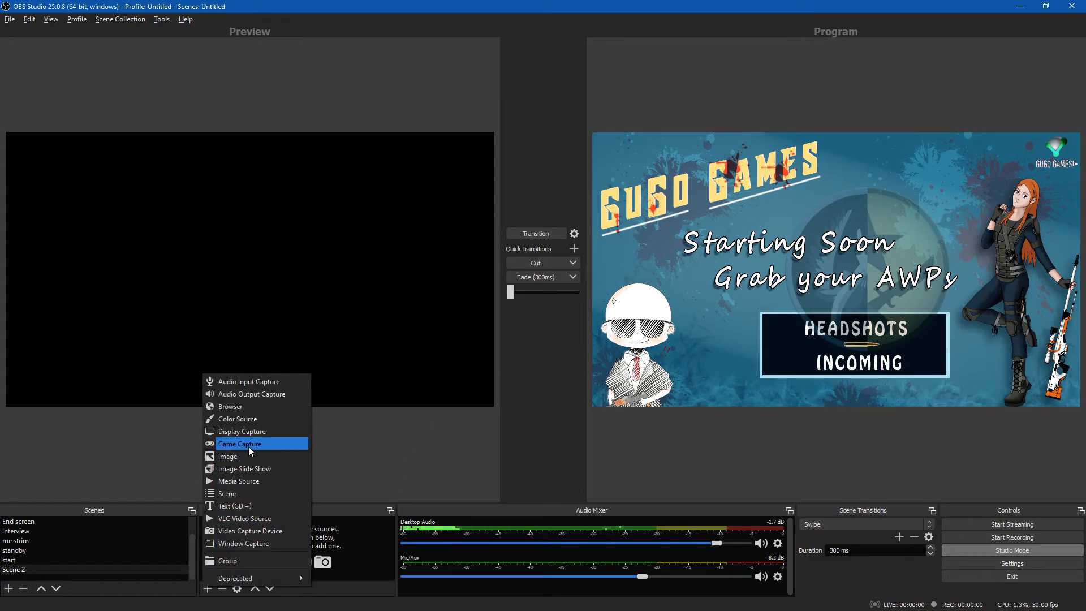
{"action": "key", "text": "alt+Tab"}
{"action": "key", "text": "super"}
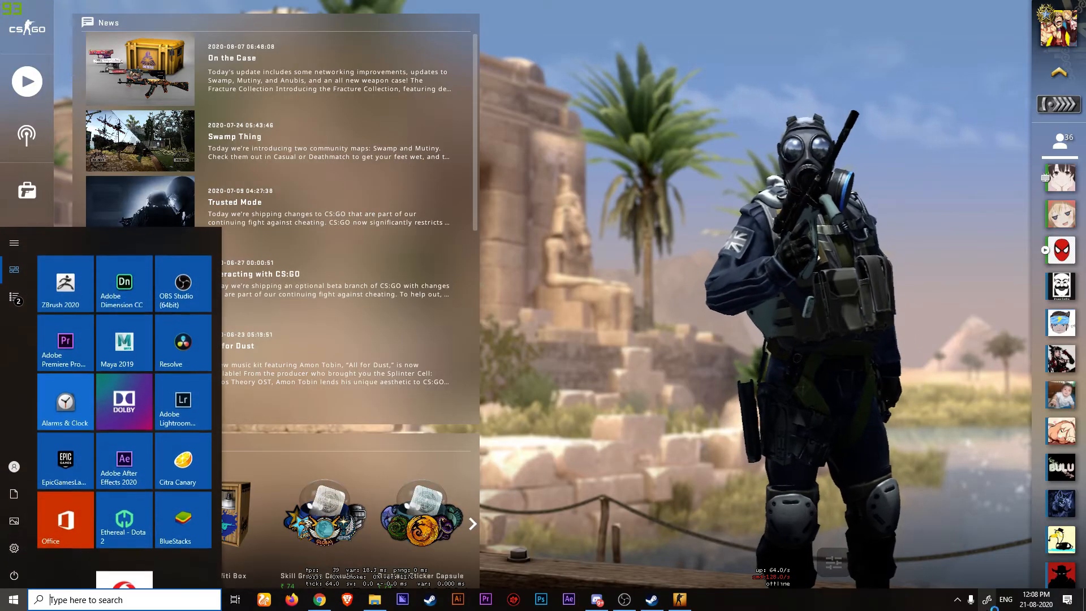
{"action": "left_click", "coordinate": [956, 600]}
{"action": "left_click", "coordinate": [945, 531]}
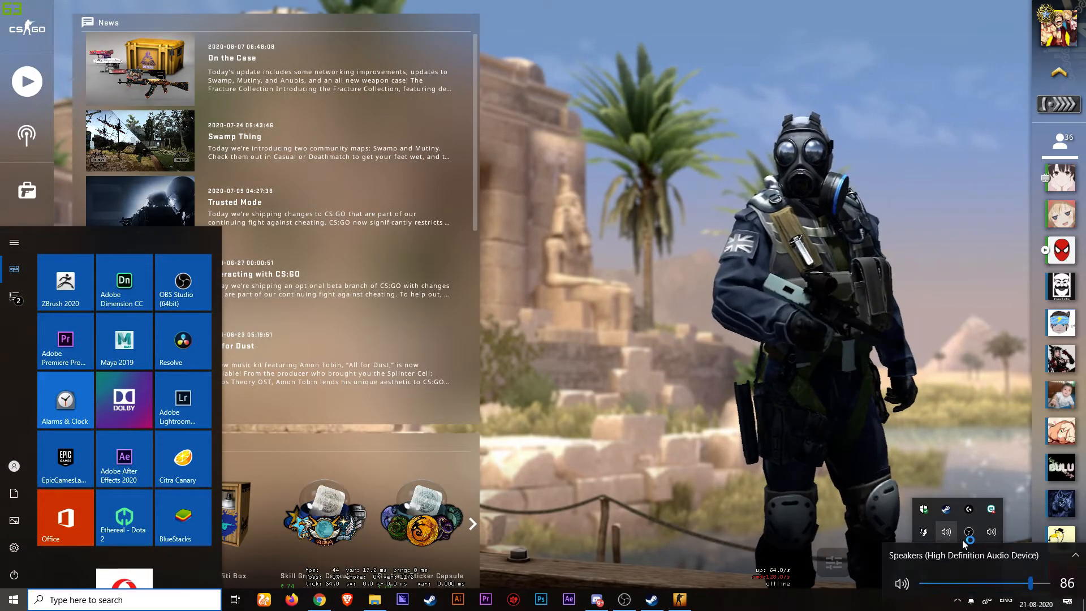
{"action": "left_click", "coordinate": [991, 532]}
{"action": "left_click_drag", "start_coordinate": [1047, 498], "coordinate": [952, 499]}
{"action": "left_click", "coordinate": [717, 465]}
{"action": "key", "text": "alt+Tab"}
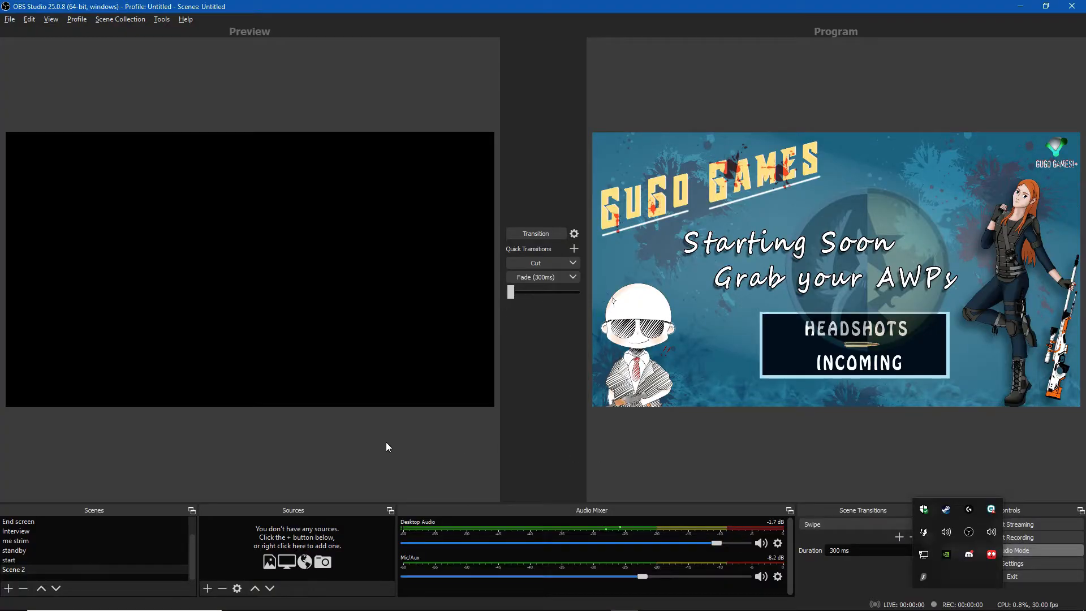
Add another Game Capture source named Game Capture 2 to Scene 2, keeping the capture any fullscreen application mode
{"action": "left_click", "coordinate": [207, 589]}
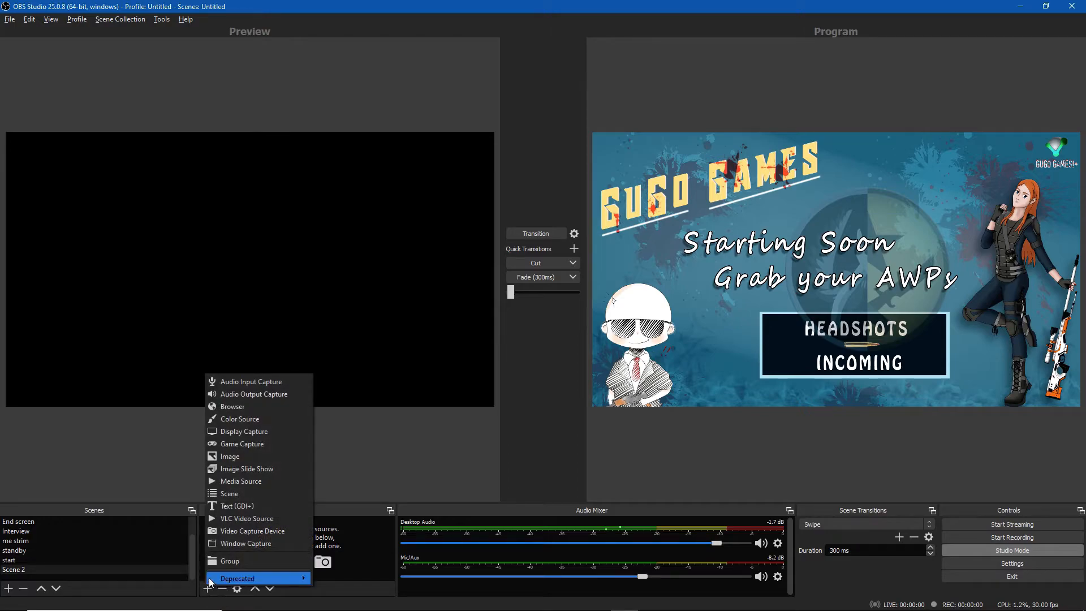
{"action": "left_click", "coordinate": [229, 443]}
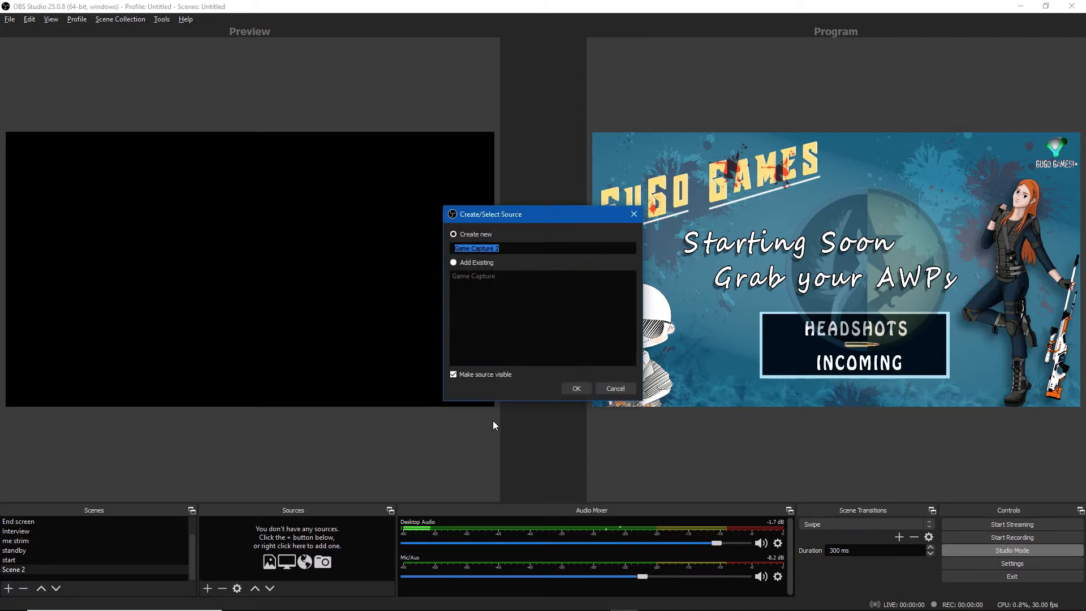
{"action": "left_click", "coordinate": [568, 388]}
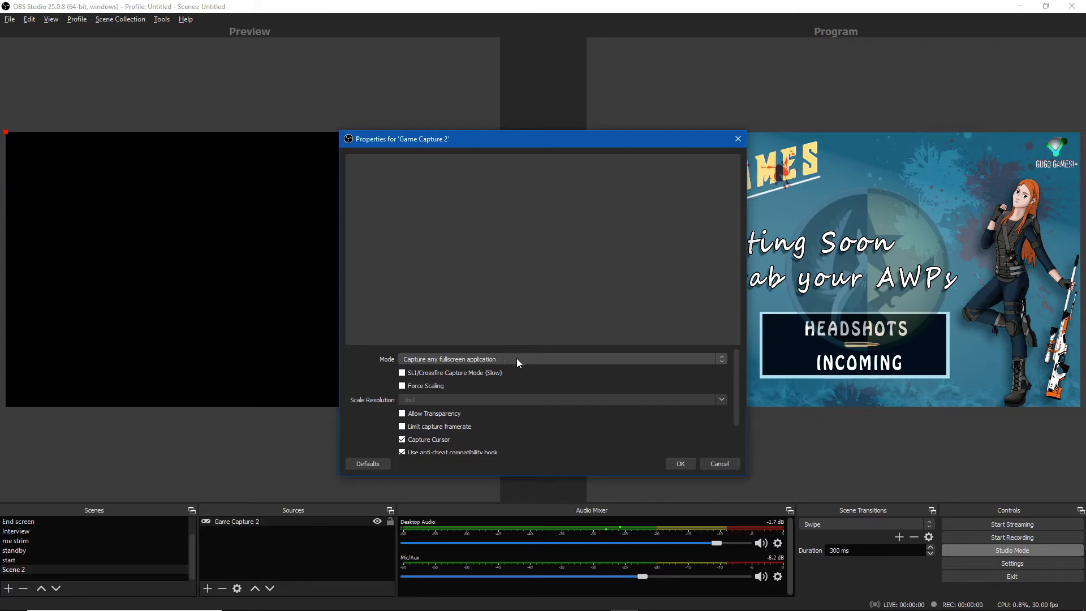
{"action": "left_click", "coordinate": [684, 464]}
{"action": "left_click", "coordinate": [412, 420]}
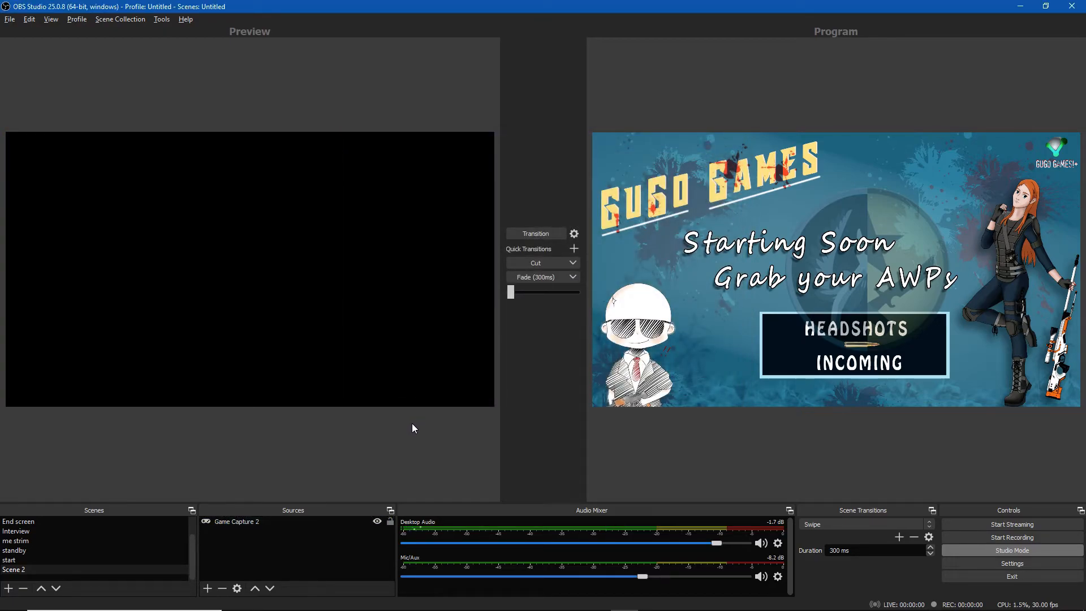
Switch to the game and inspect its video settings, especially the display mode, before returning to OBS
{"action": "key", "text": "alt+Tab"}
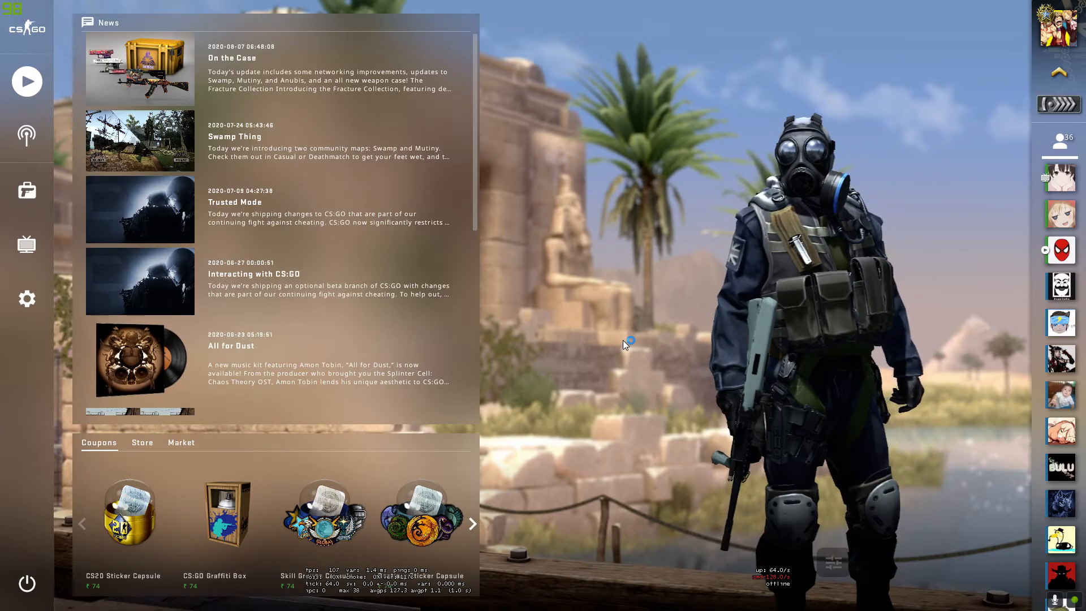
{"action": "key", "text": "alt+Tab"}
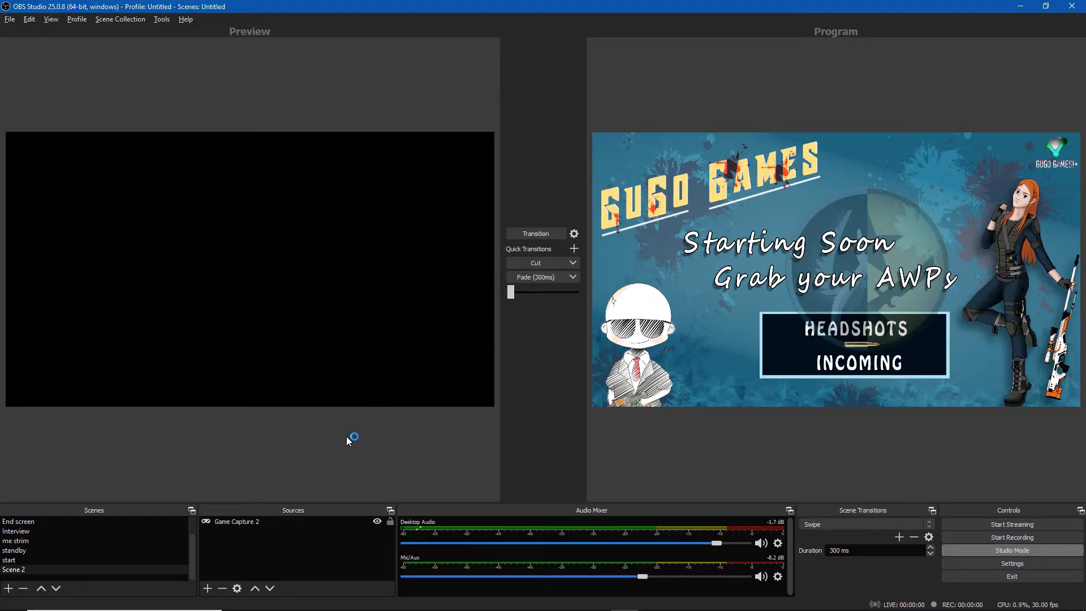
{"action": "key", "text": "alt+Tab"}
{"action": "left_click", "coordinate": [27, 297]}
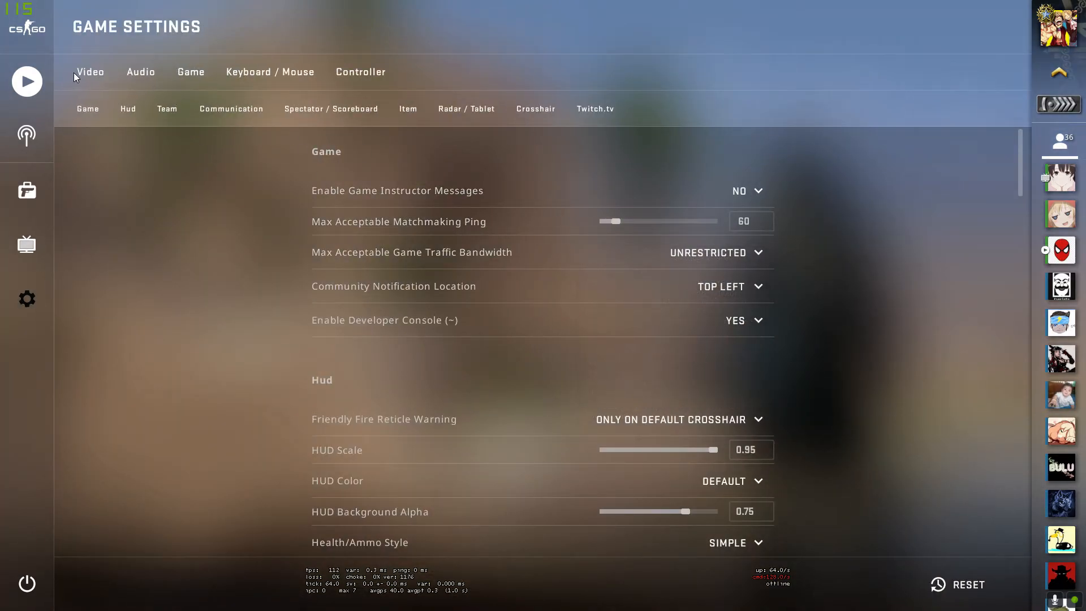
{"action": "left_click", "coordinate": [90, 69]}
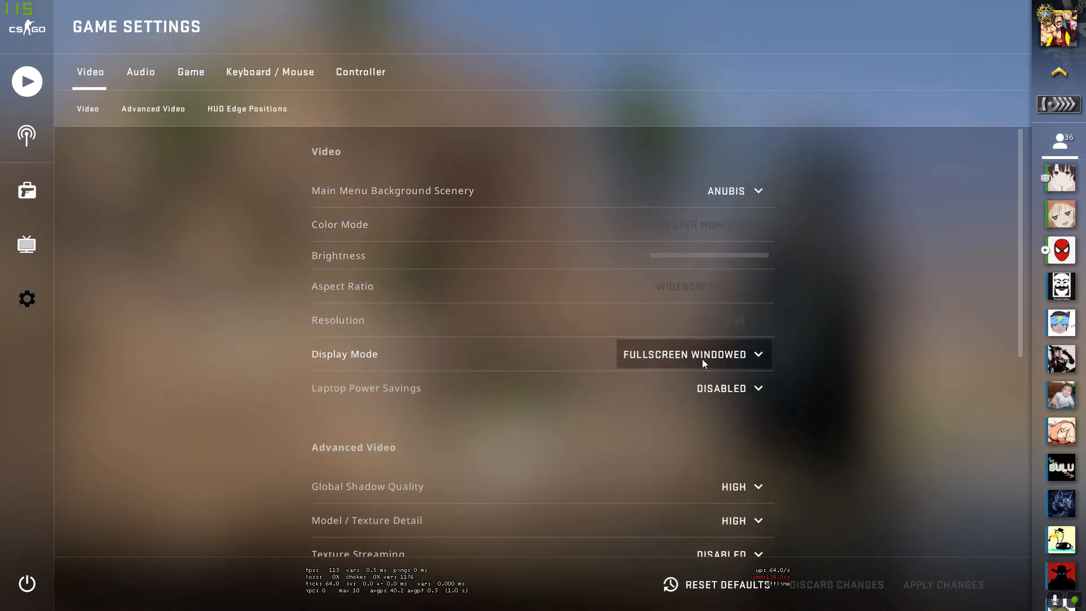
{"action": "key", "text": "alt+Tab"}
Remove the Game Capture 2 source from Scene 2
{"action": "double_click", "coordinate": [259, 523]}
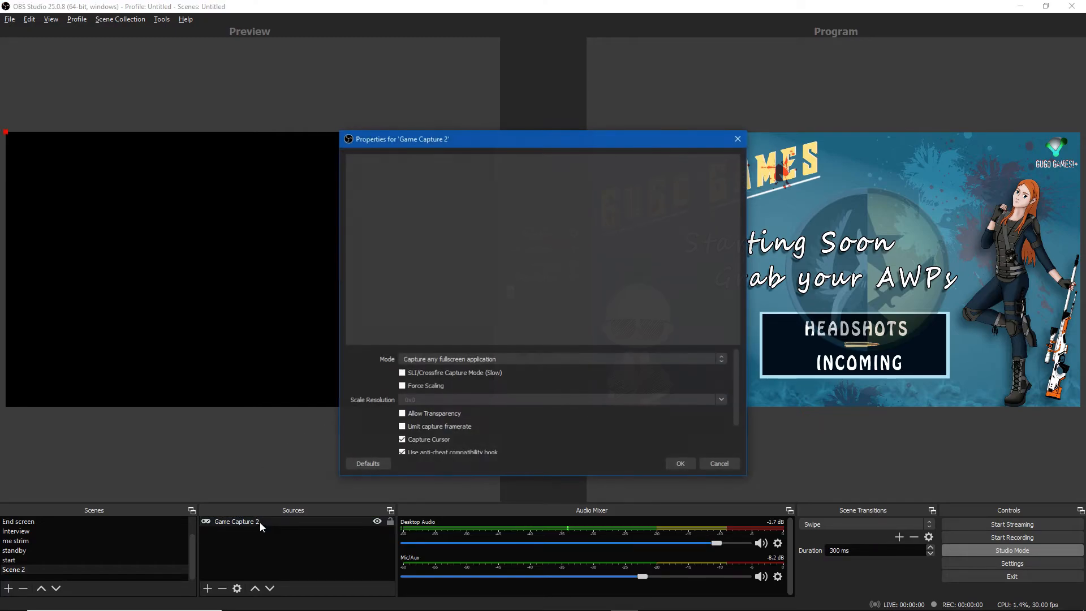
{"action": "left_click", "coordinate": [714, 464]}
{"action": "left_click", "coordinate": [222, 588]}
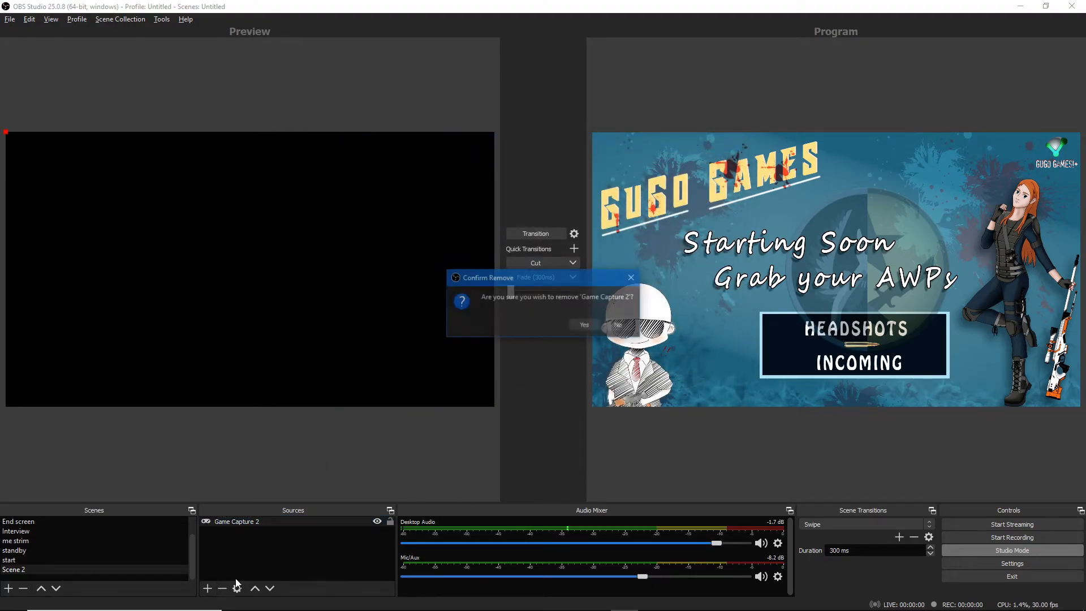
{"action": "left_click", "coordinate": [602, 325]}
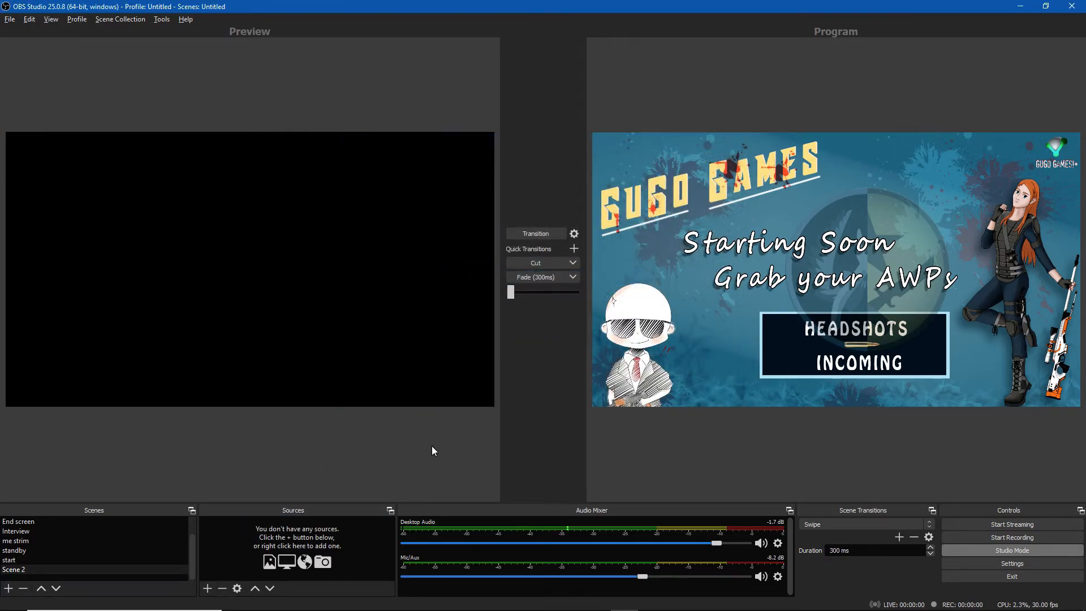
Add a Window Capture source capturing the [csgo.exe]: Counter-Strike: Global Offensive window
{"action": "left_click", "coordinate": [207, 589]}
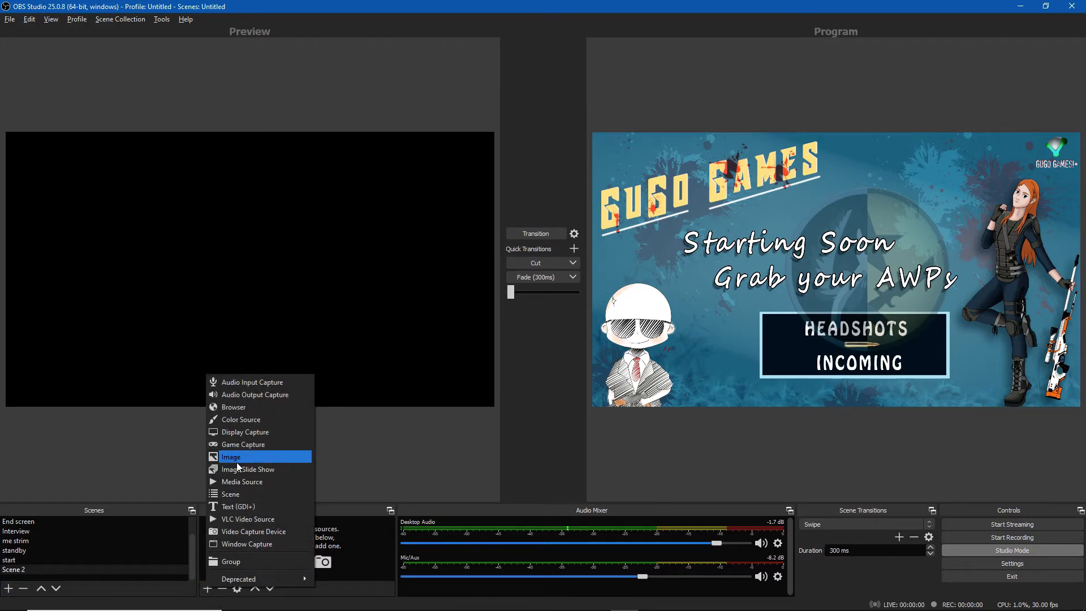
{"action": "left_click", "coordinate": [253, 544]}
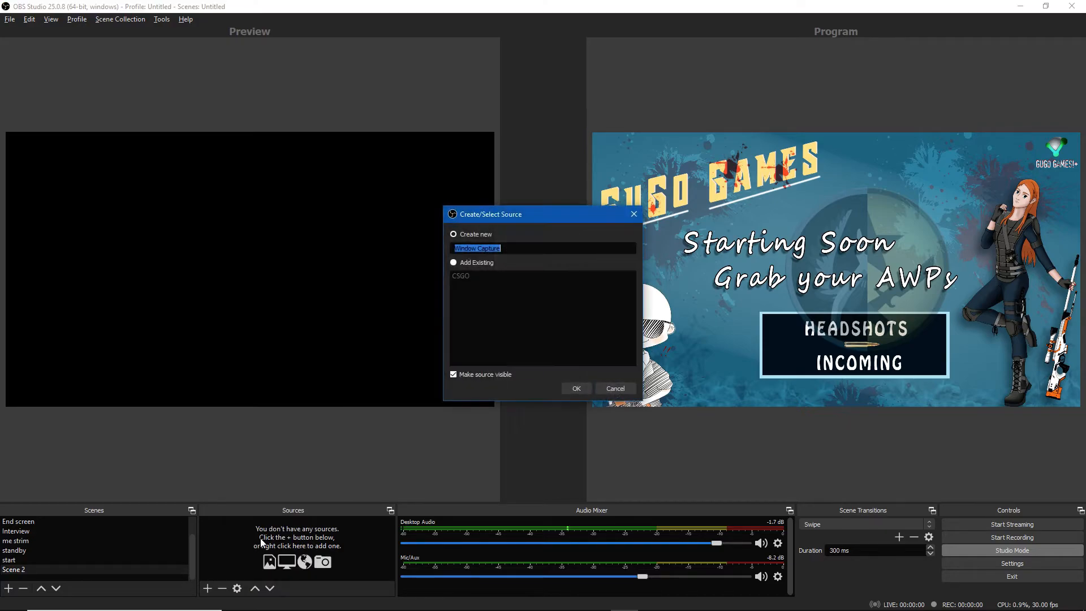
{"action": "left_click", "coordinate": [571, 383]}
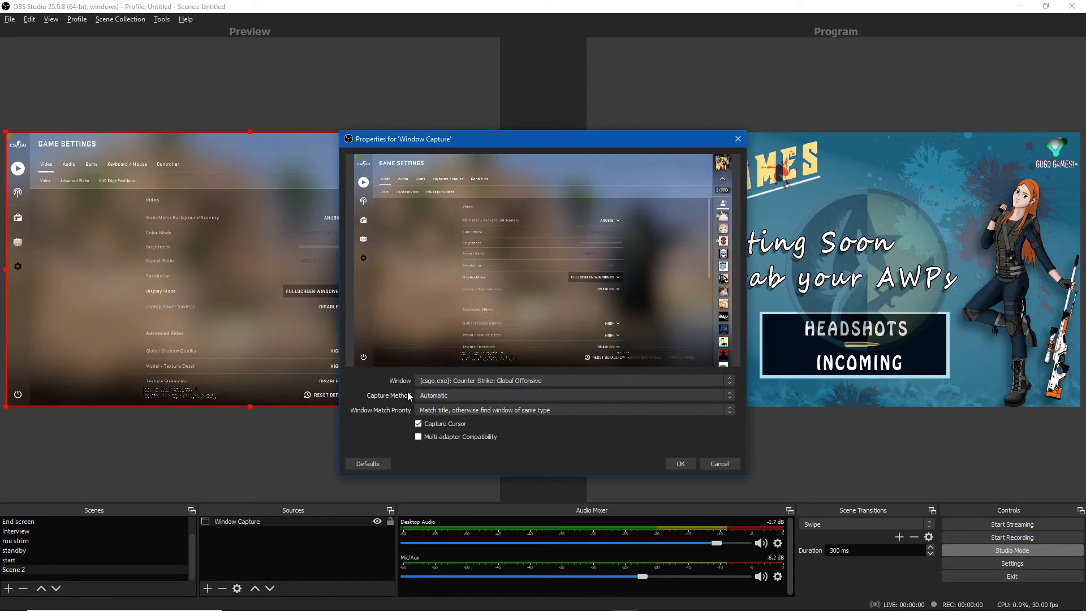
{"action": "left_click", "coordinate": [501, 380]}
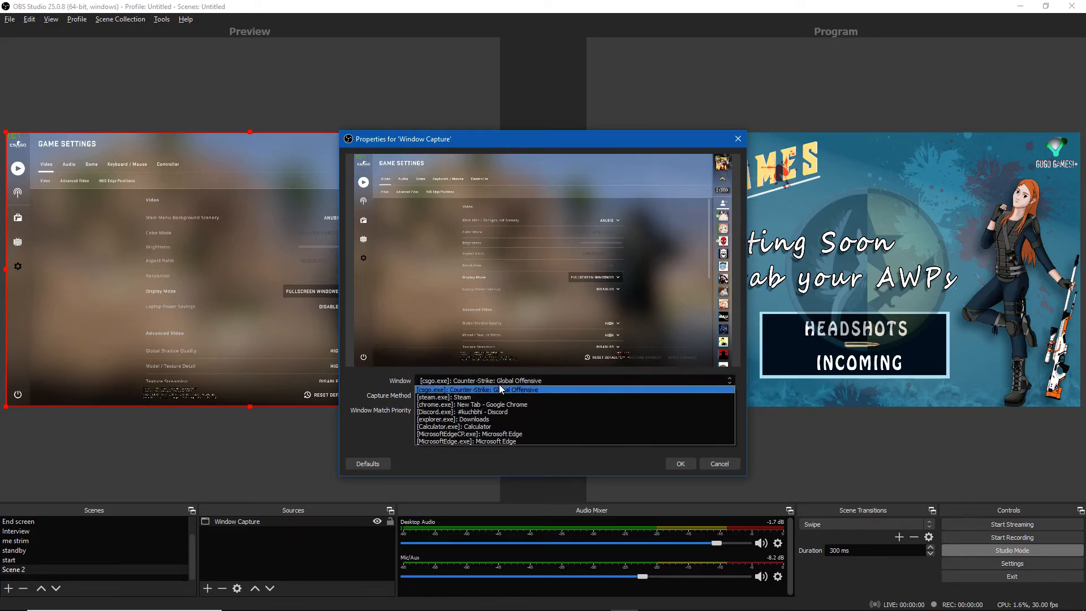
{"action": "left_click", "coordinate": [707, 463]}
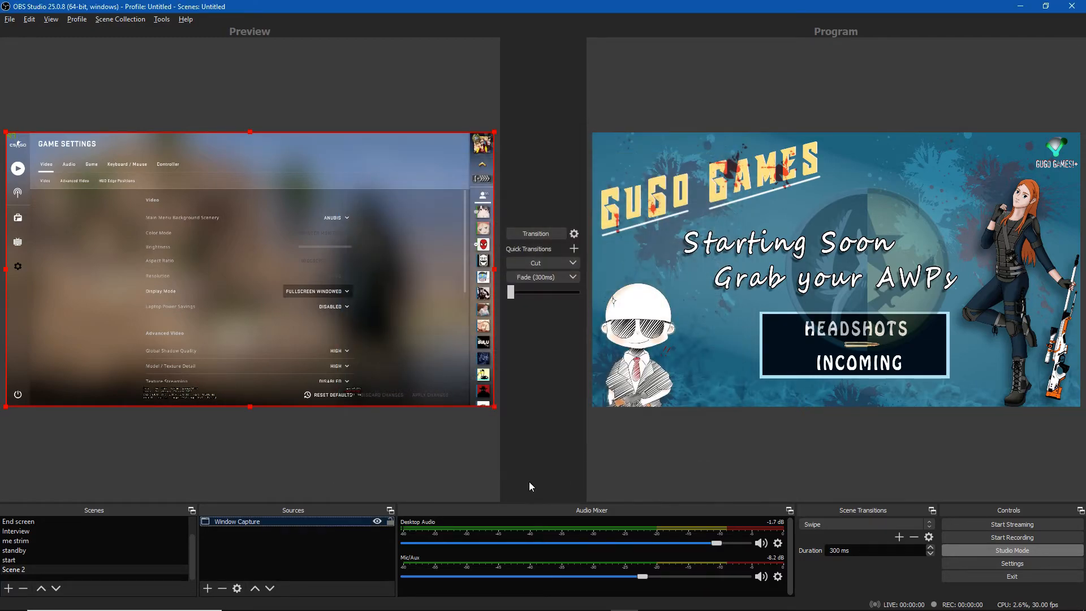
Add a Display Capture source showing Display 1 to Scene 2
{"action": "left_click", "coordinate": [207, 588]}
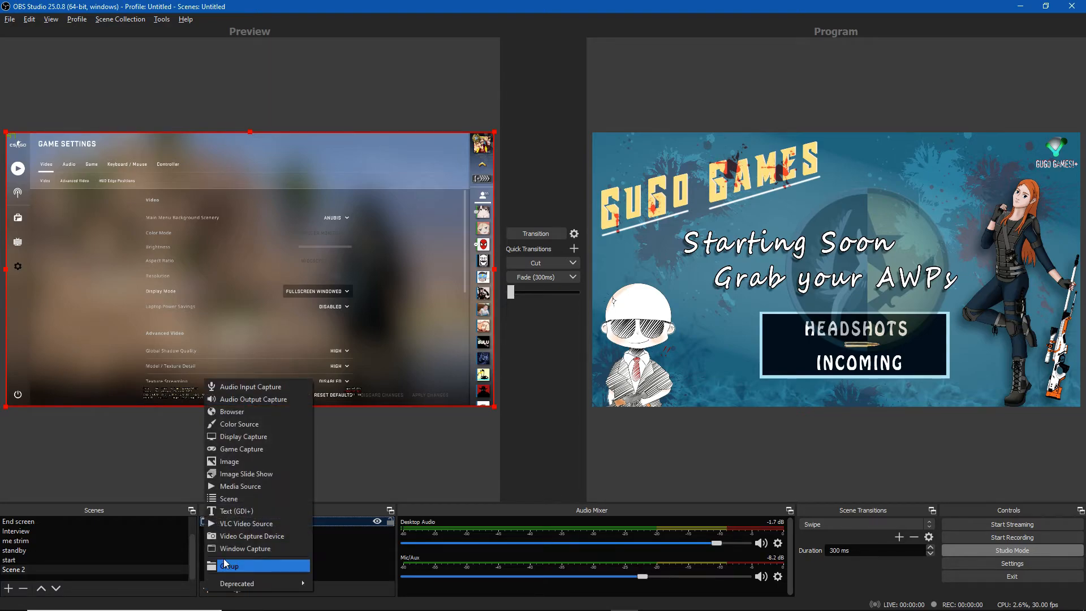
{"action": "left_click", "coordinate": [246, 437]}
{"action": "left_click", "coordinate": [585, 391]}
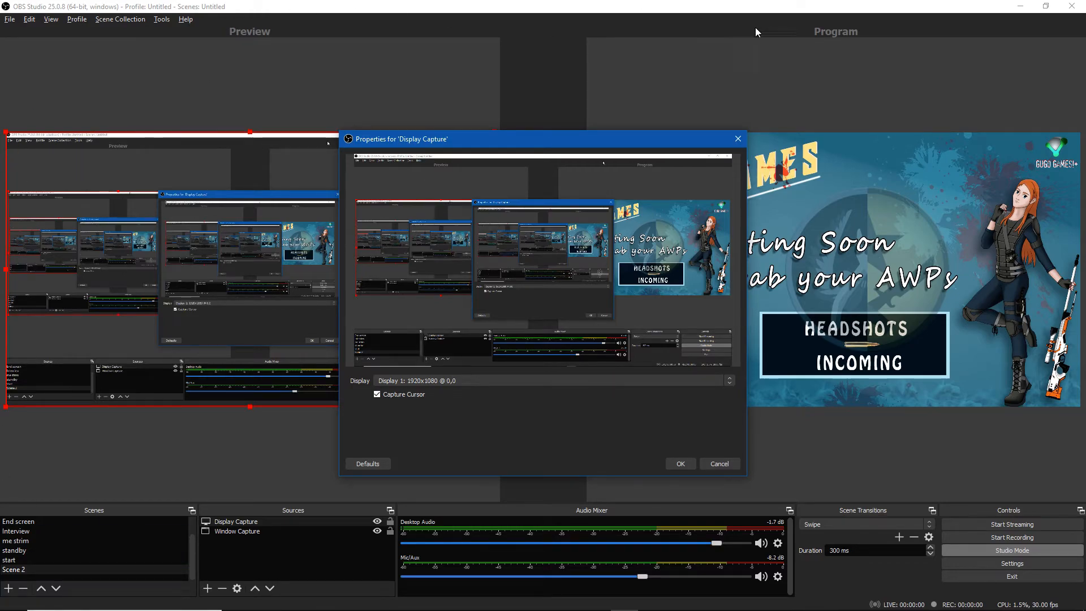
{"action": "left_click", "coordinate": [720, 466]}
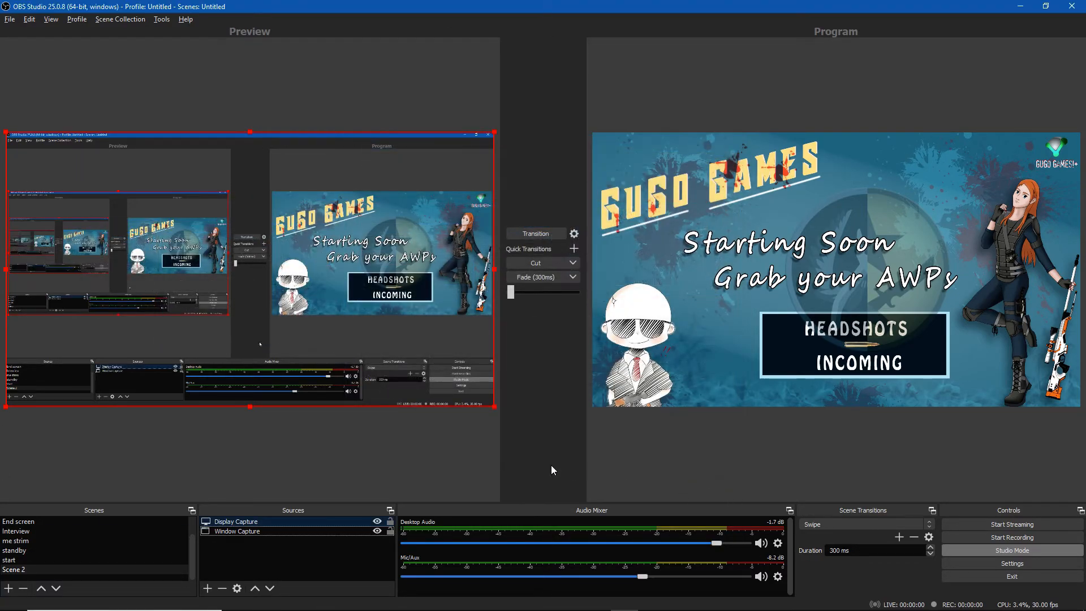
Hide the Display Capture source and remove it from the scene
{"action": "left_click", "coordinate": [376, 521]}
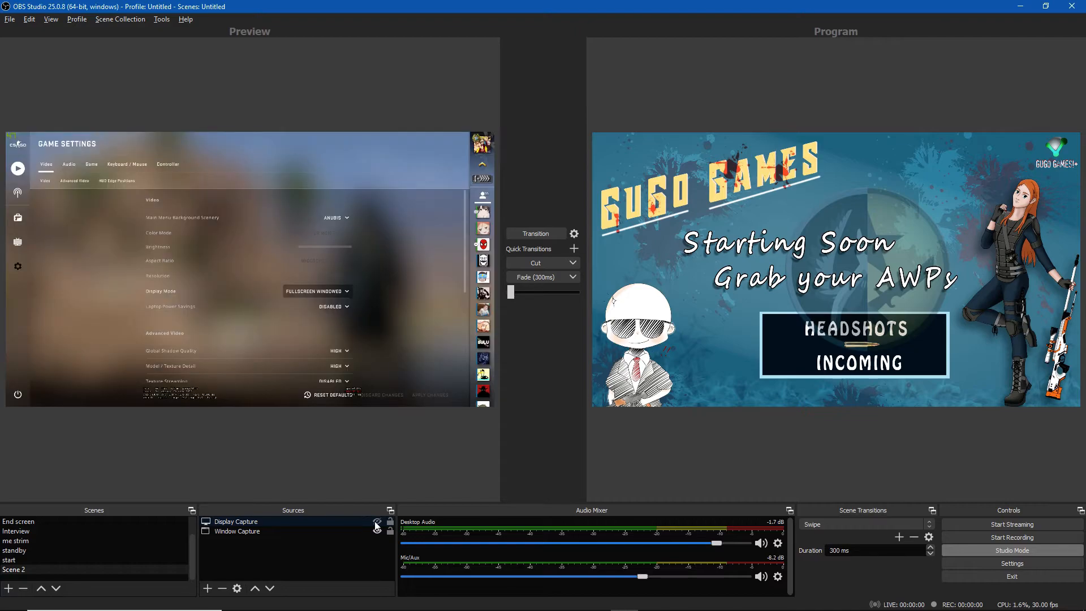
{"action": "left_click", "coordinate": [340, 522]}
{"action": "left_click", "coordinate": [222, 588]}
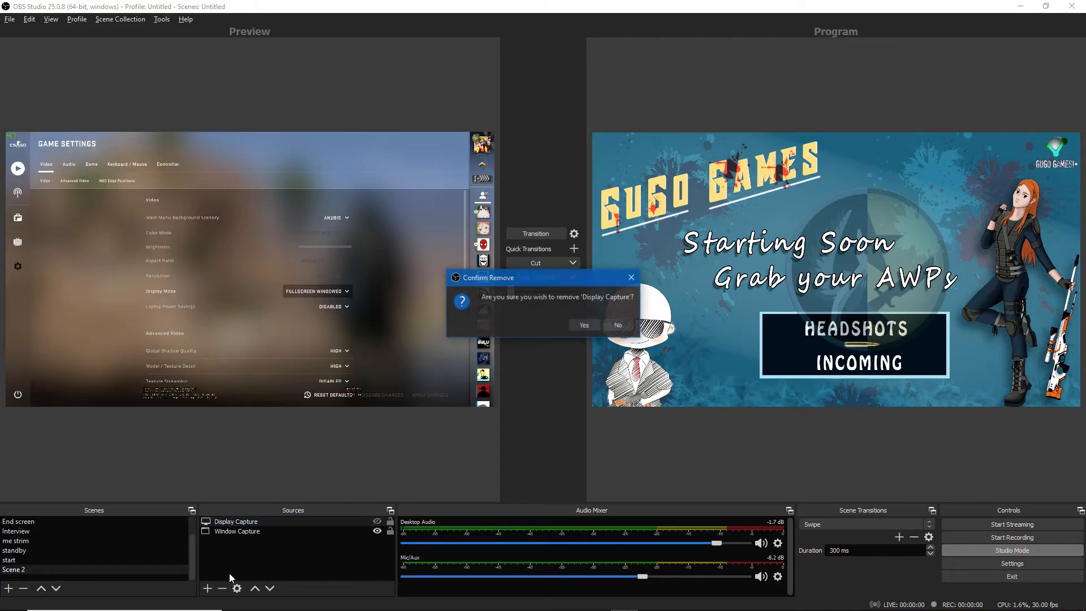
{"action": "left_click", "coordinate": [586, 328]}
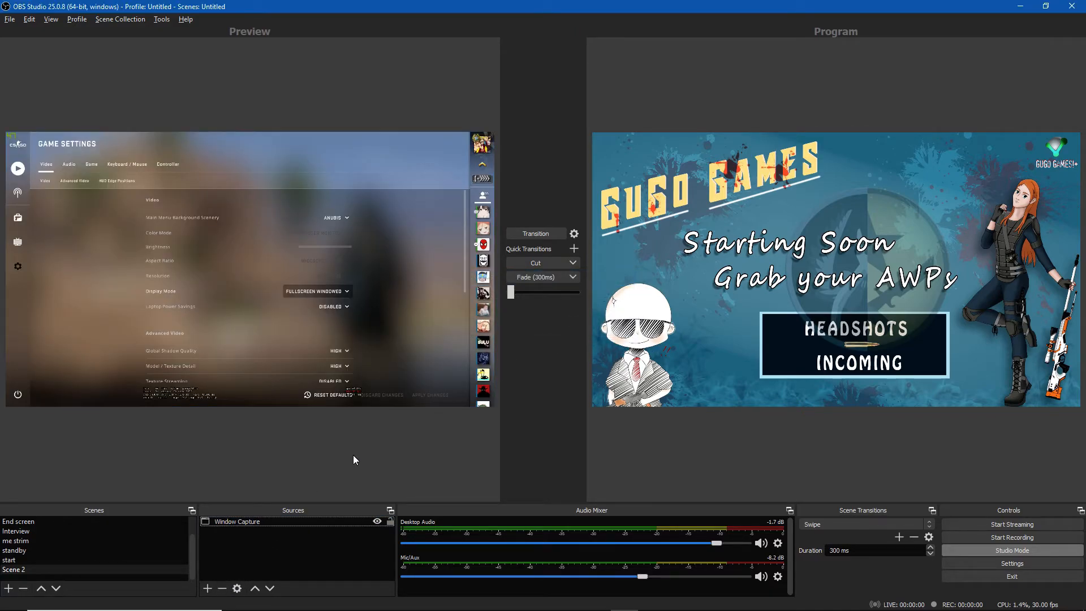
Transition Scene 2 to the program output
{"action": "left_click", "coordinate": [538, 234]}
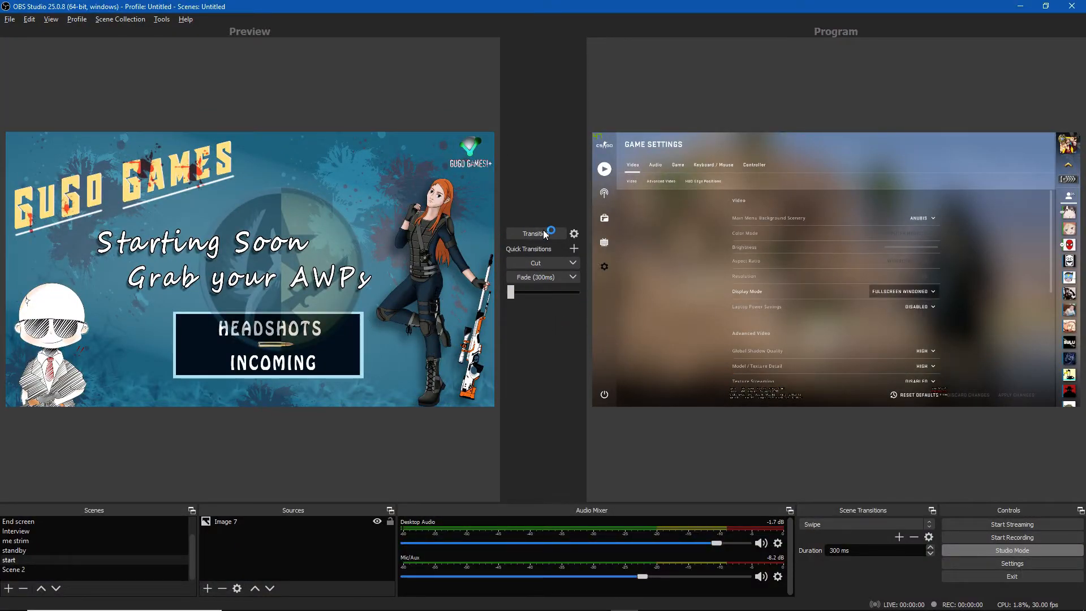
{"action": "left_click", "coordinate": [245, 521]}
Set the Desktop Audio level to about -6.6 dB and the Mic/Aux level to about -7.5 dB
{"action": "left_click_drag", "start_coordinate": [642, 577], "coordinate": [667, 578]}
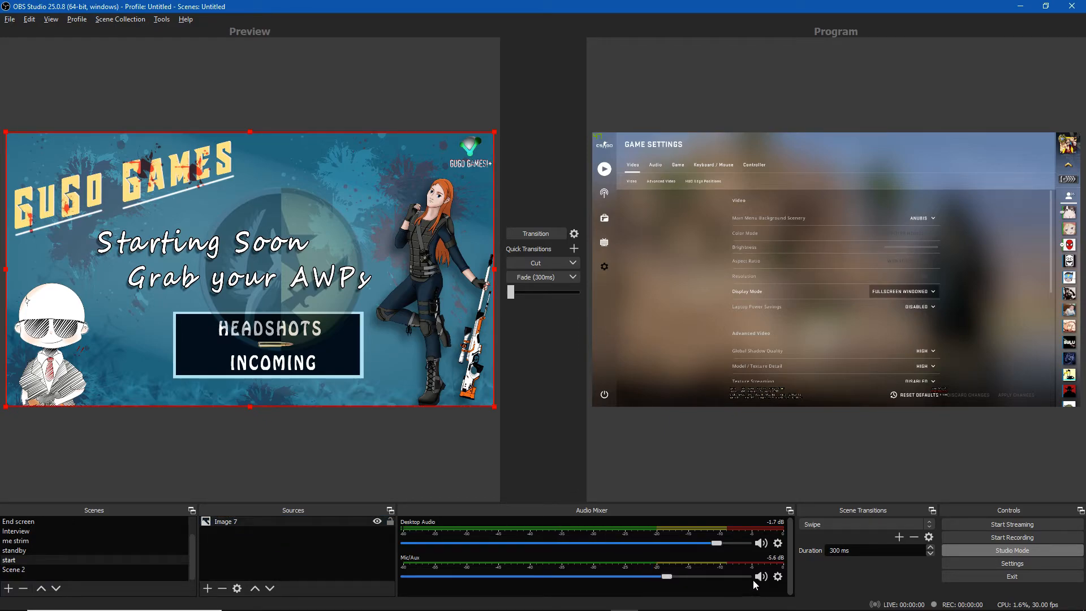
{"action": "left_click", "coordinate": [750, 542]}
{"action": "left_click", "coordinate": [778, 543]}
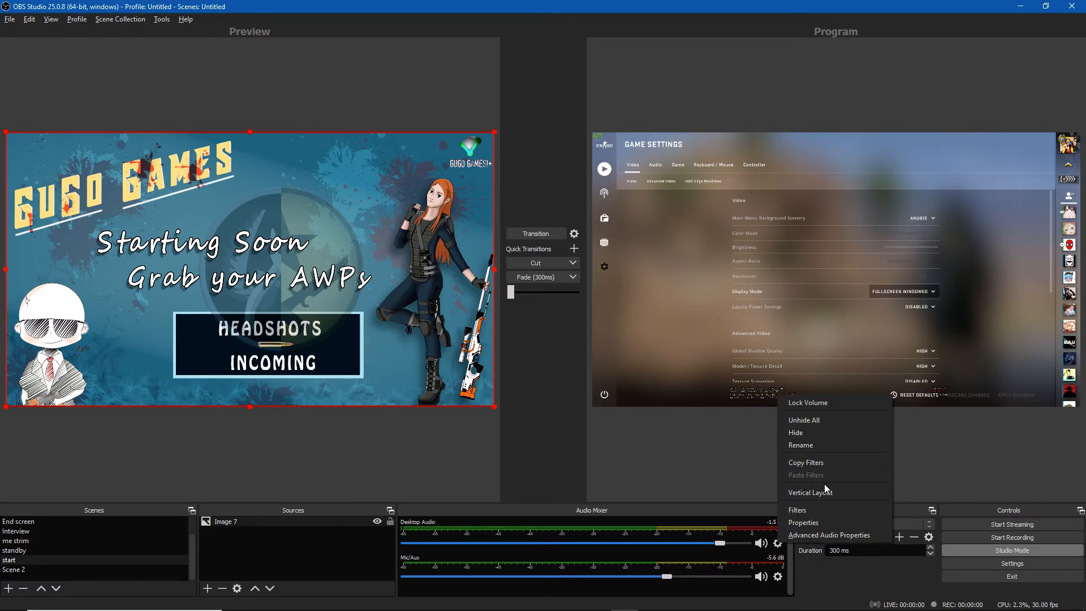
{"action": "left_click", "coordinate": [721, 488]}
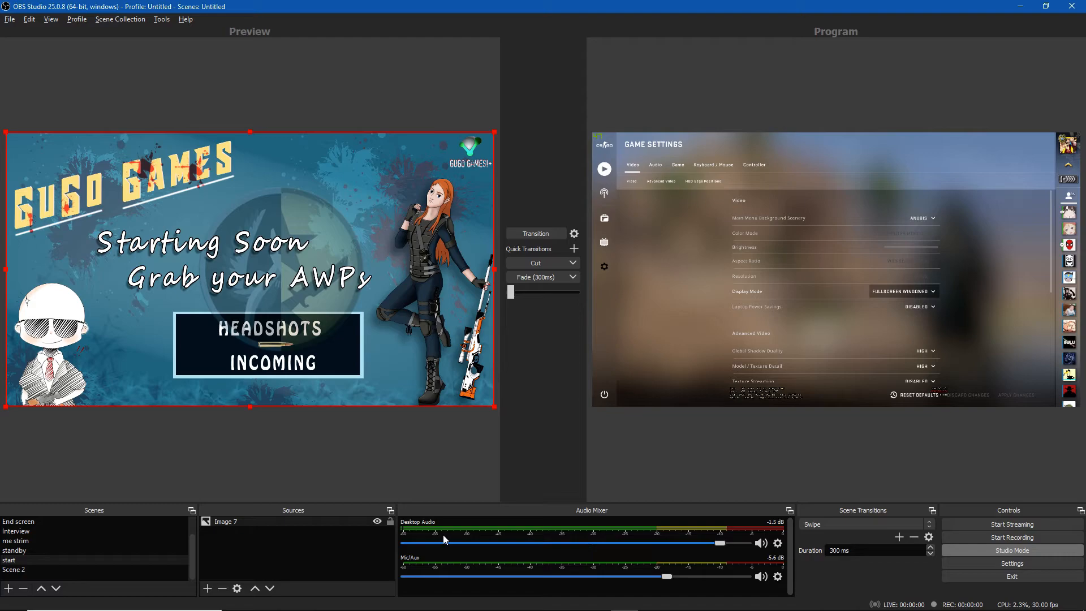
{"action": "left_click_drag", "start_coordinate": [667, 576], "coordinate": [575, 576]}
{"action": "left_click_drag", "start_coordinate": [682, 545], "coordinate": [656, 543]}
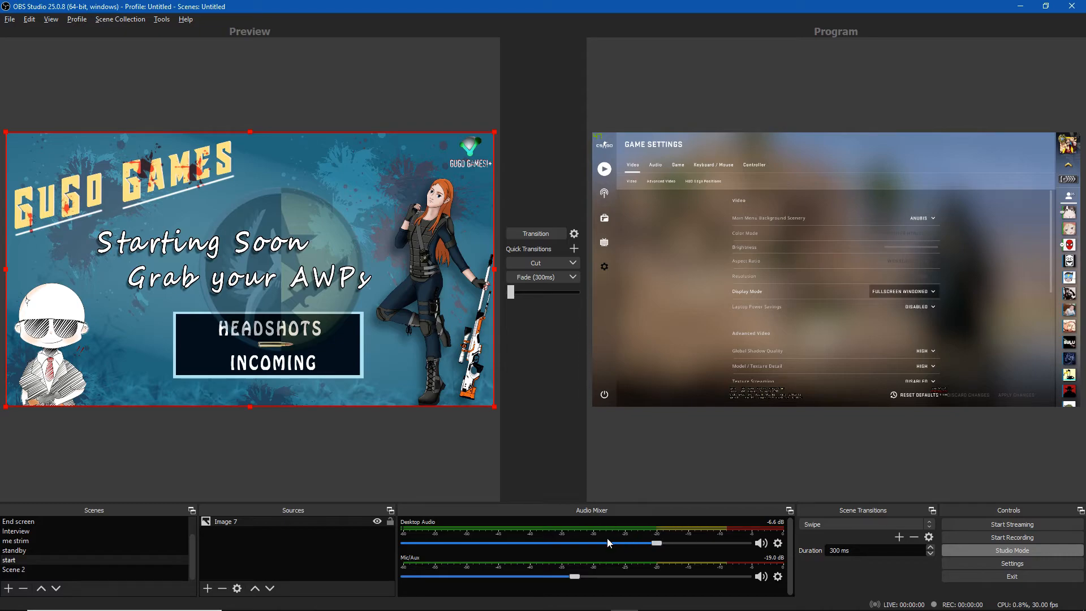
{"action": "left_click_drag", "start_coordinate": [574, 576], "coordinate": [652, 568]}
Set the Mic/Auxiliary Audio device to Microphone (Blue Snowball) in the audio settings
{"action": "left_click", "coordinate": [777, 577]}
{"action": "left_click", "coordinate": [788, 570]}
{"action": "left_click", "coordinate": [777, 577]}
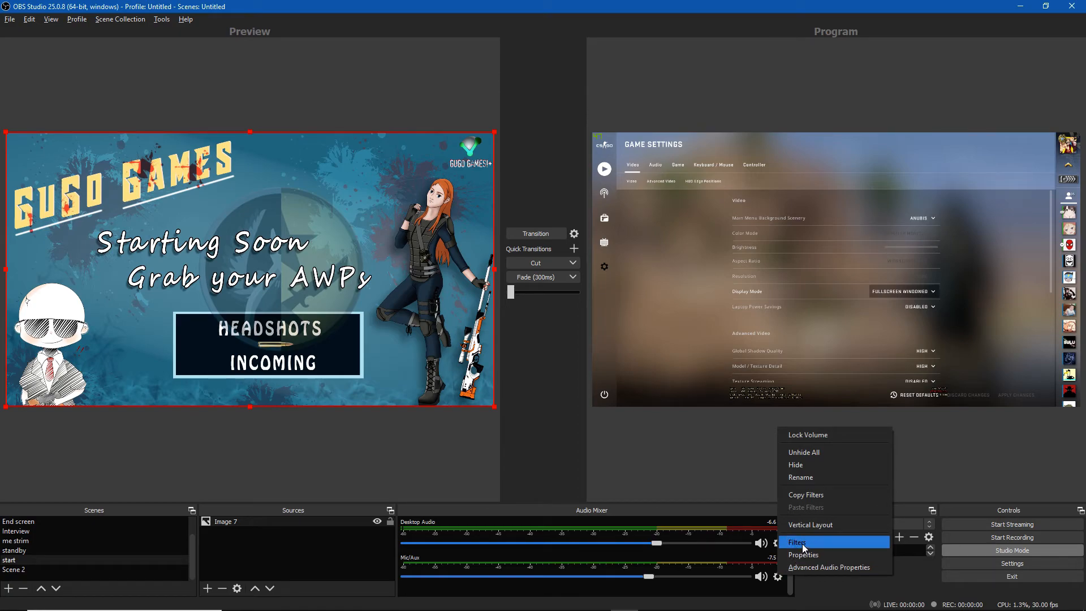
{"action": "left_click", "coordinate": [979, 564]}
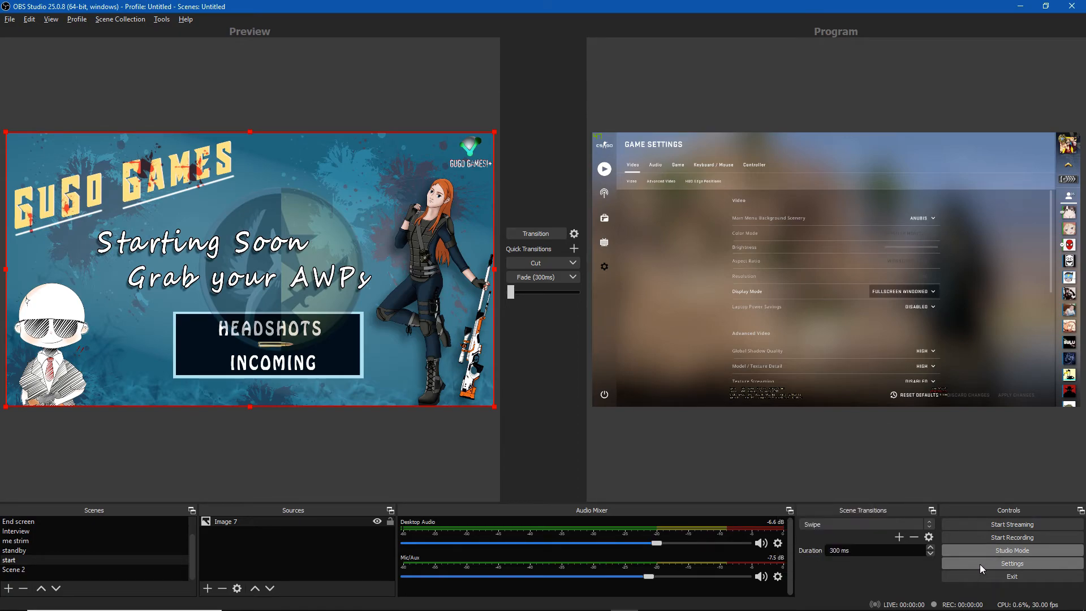
{"action": "left_click", "coordinate": [306, 205]}
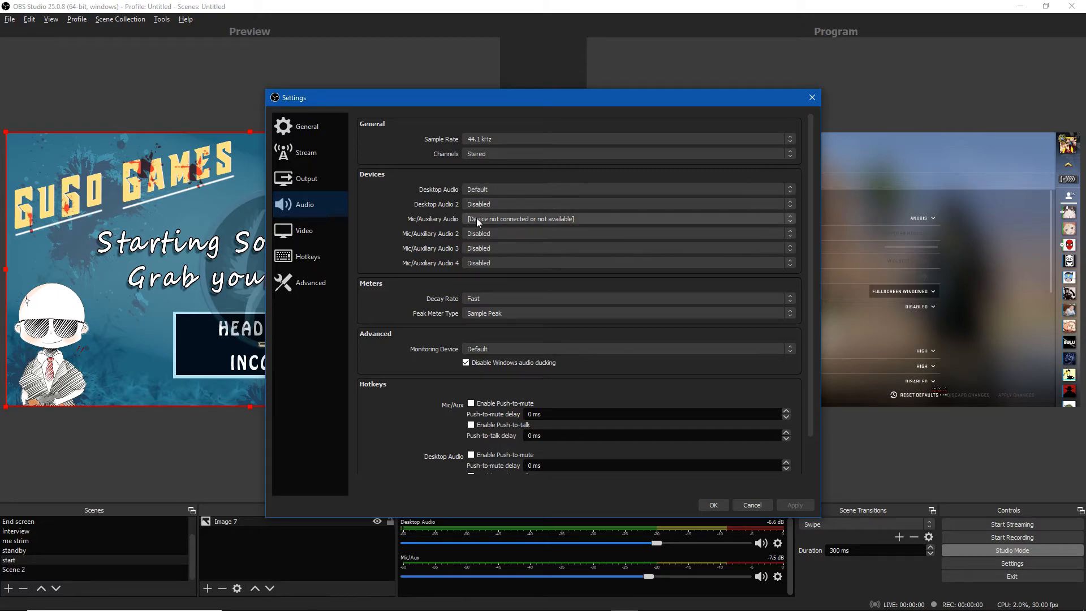
{"action": "left_click", "coordinate": [530, 219]}
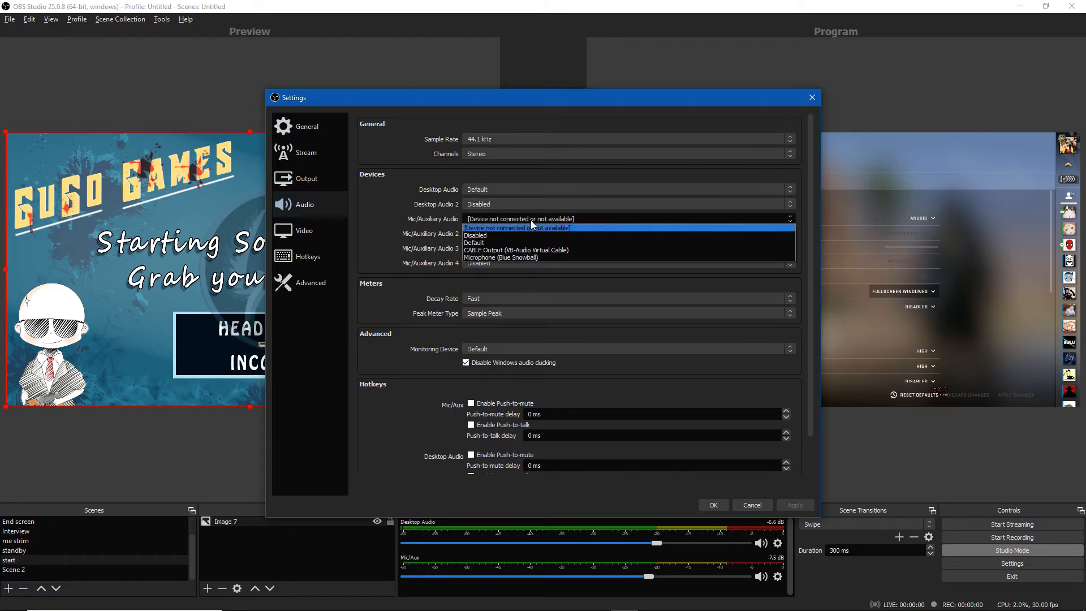
{"action": "left_click", "coordinate": [507, 252]}
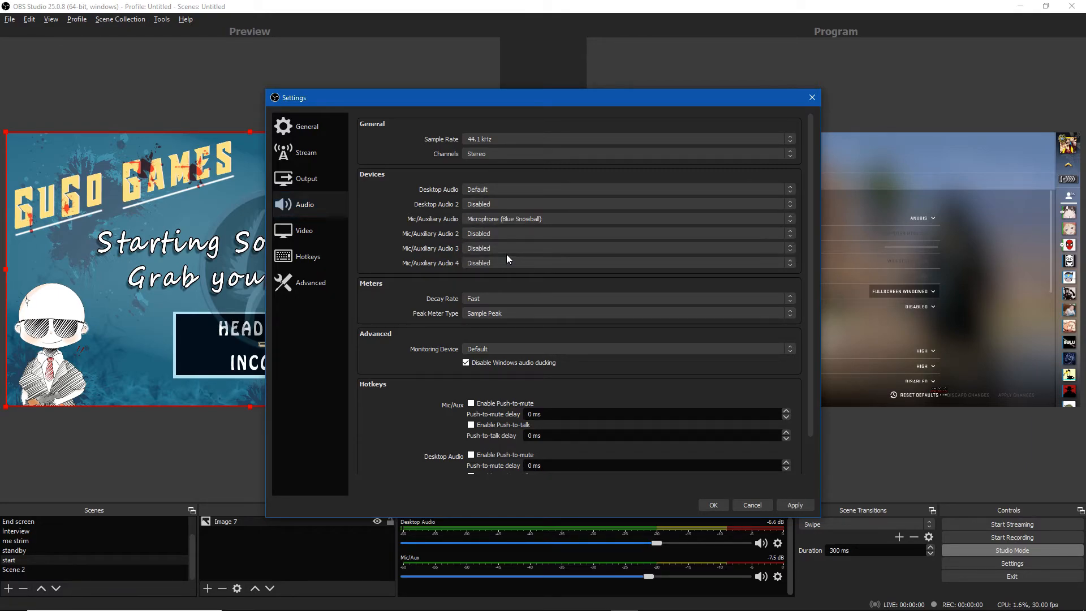
{"action": "left_click", "coordinate": [714, 505]}
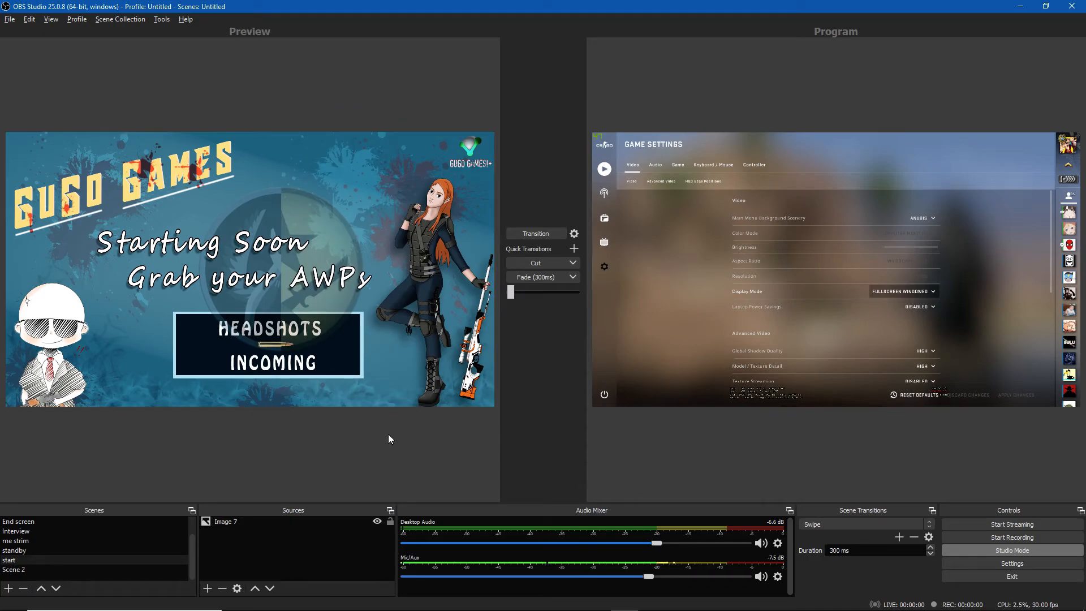
Open the Image 7 source's filters and browse the available effect filters without adding one
{"action": "right_click", "coordinate": [266, 522]}
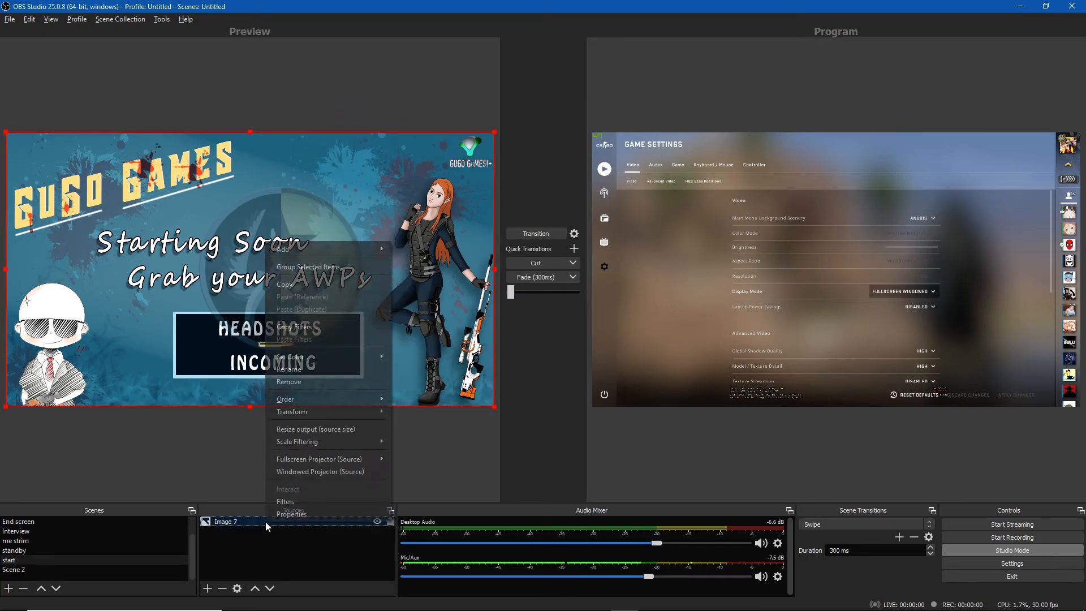
{"action": "left_click", "coordinate": [290, 503]}
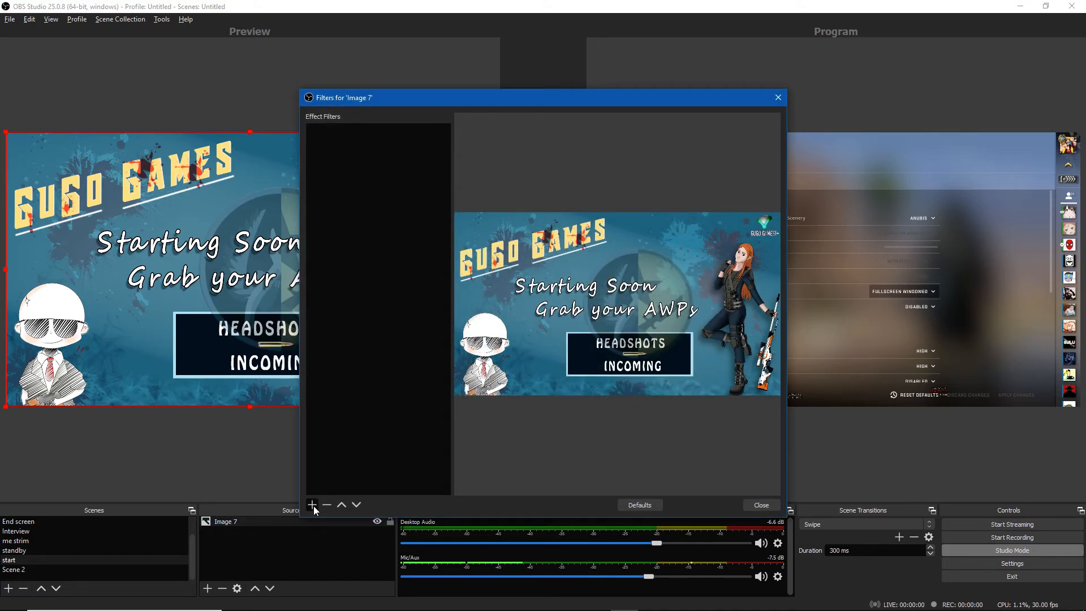
{"action": "left_click", "coordinate": [312, 504]}
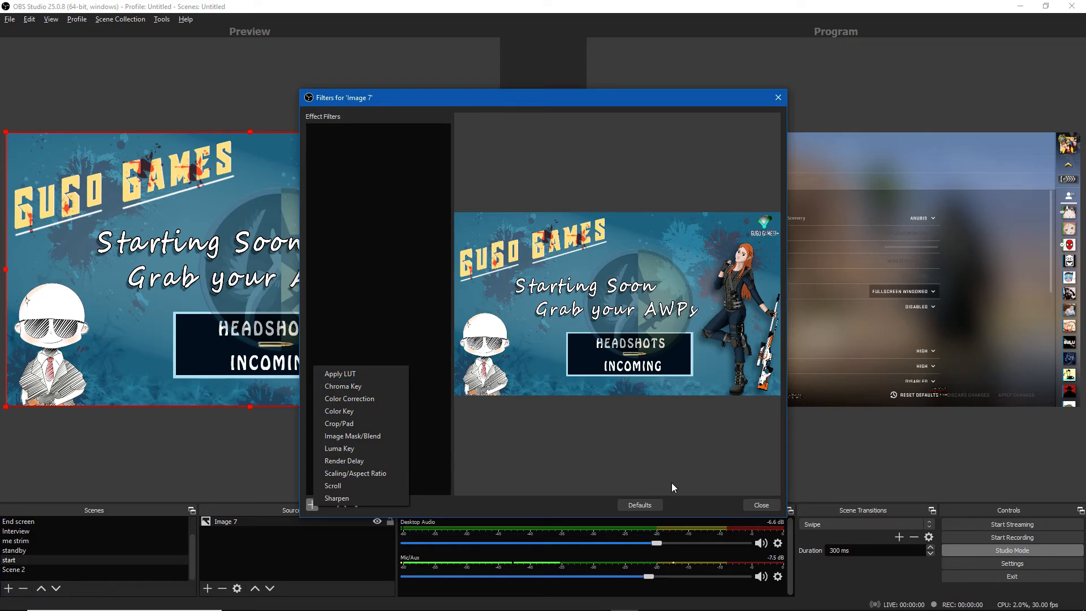
{"action": "left_click", "coordinate": [717, 486]}
{"action": "left_click", "coordinate": [747, 508]}
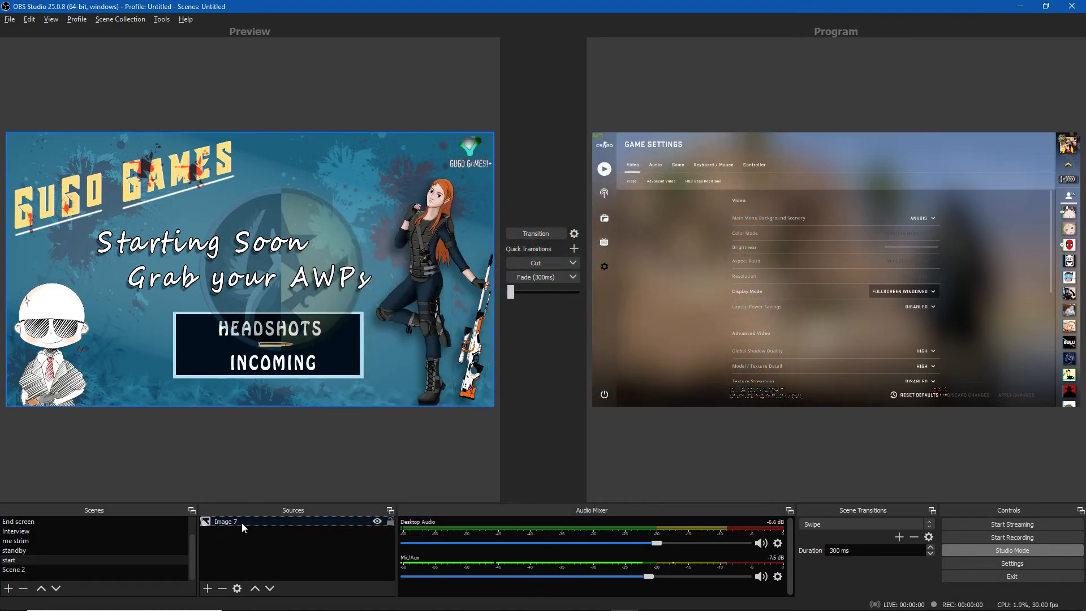
Add a Text (GDI+) source to the start scene with the text GGEZ
{"action": "left_click", "coordinate": [208, 588]}
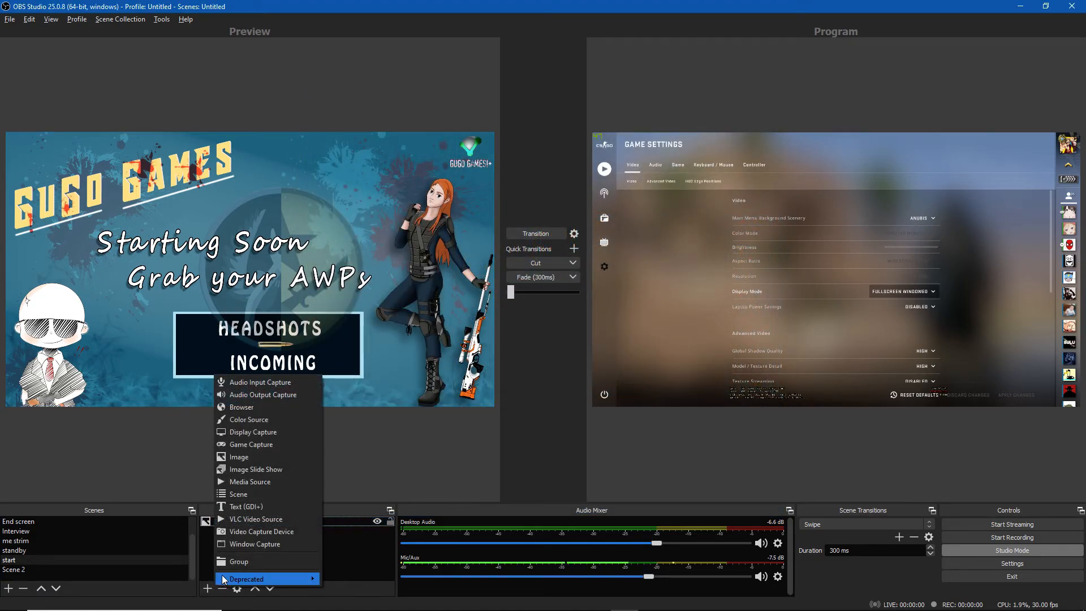
{"action": "left_click", "coordinate": [249, 506]}
{"action": "left_click", "coordinate": [572, 387]}
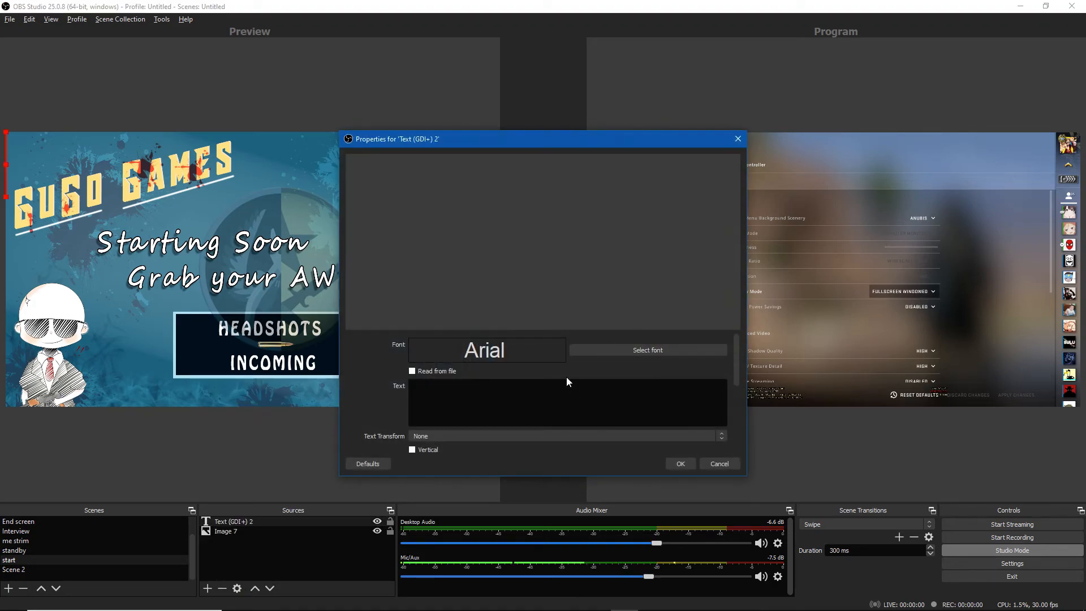
{"action": "type", "text": "W"}
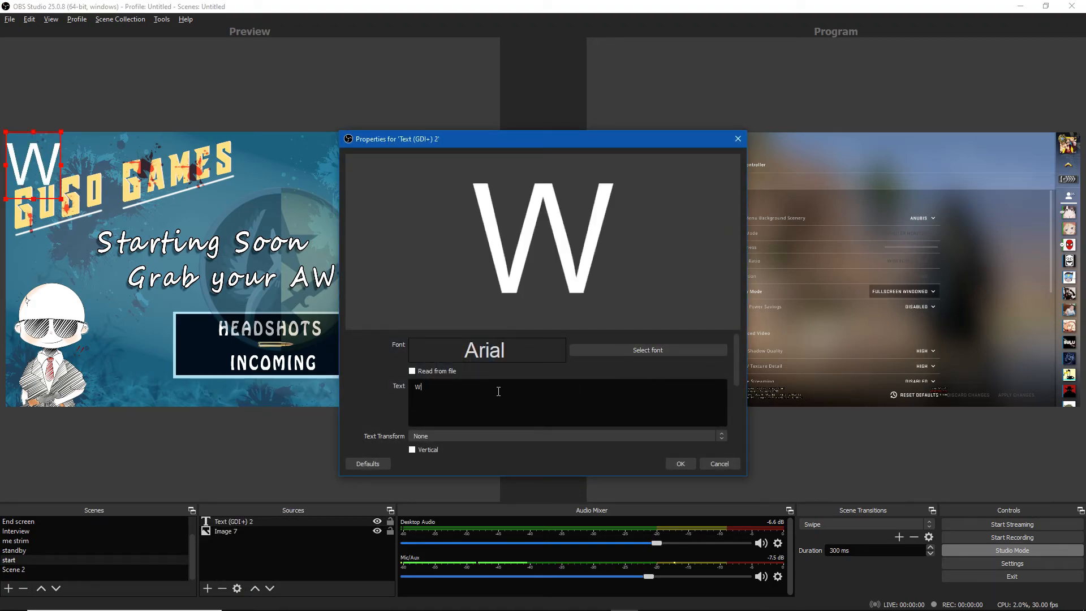
{"action": "key", "text": "BackSpace"}
{"action": "type", "text": "GGWEZ"}
{"action": "key", "text": "BackSpace"}
{"action": "key", "text": "BackSpace"}
{"action": "key", "text": "BackSpace"}
{"action": "type", "text": "E"}
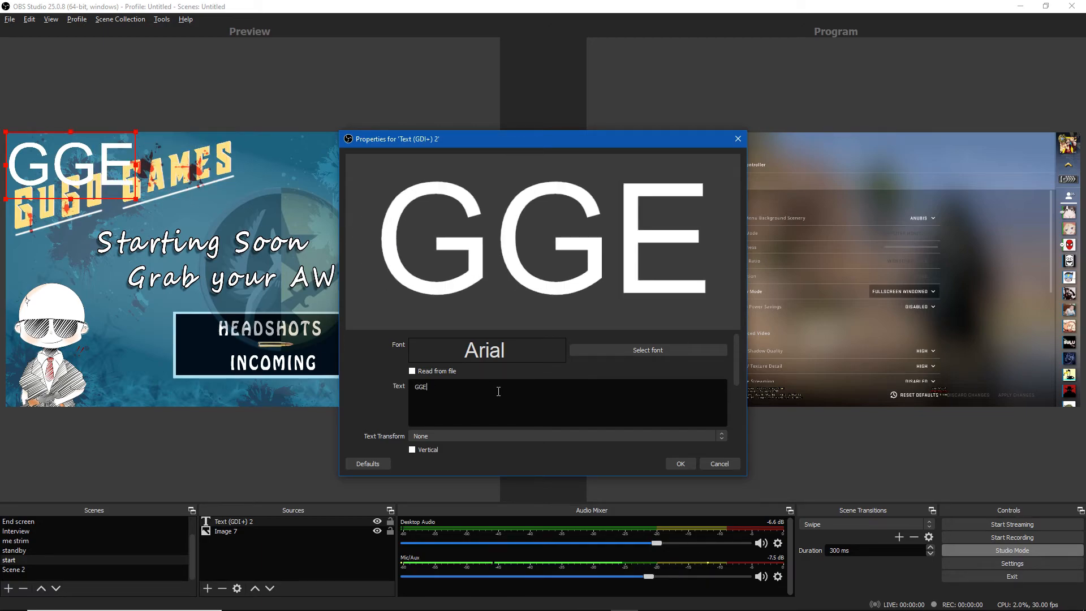
{"action": "type", "text": "Z"}
Set the text font to BadaBoom BB Regular and move the text next to the character's head
{"action": "left_click", "coordinate": [612, 351]}
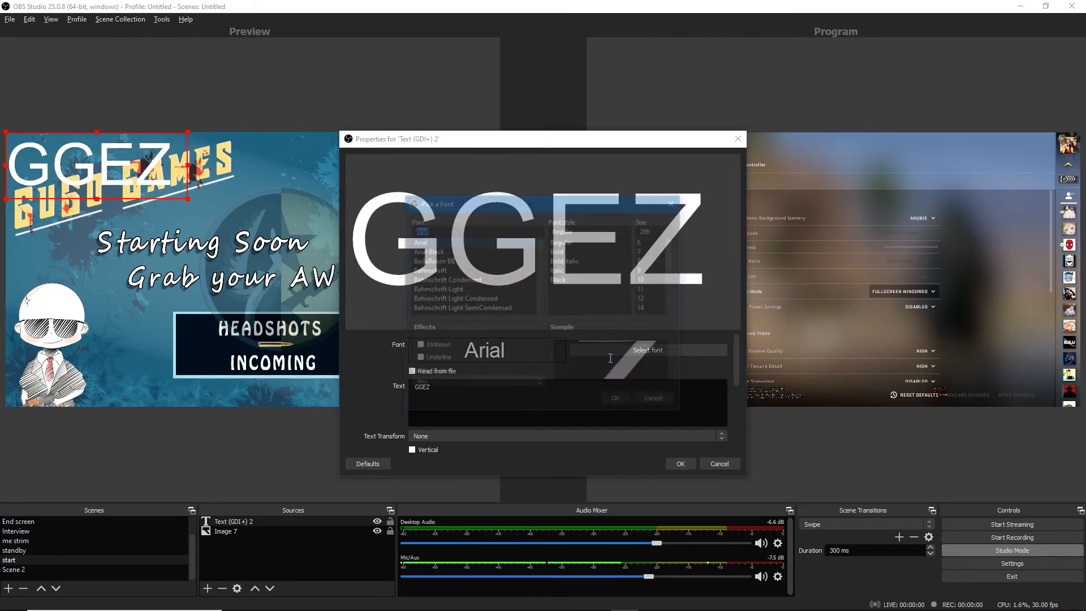
{"action": "left_click", "coordinate": [444, 290]}
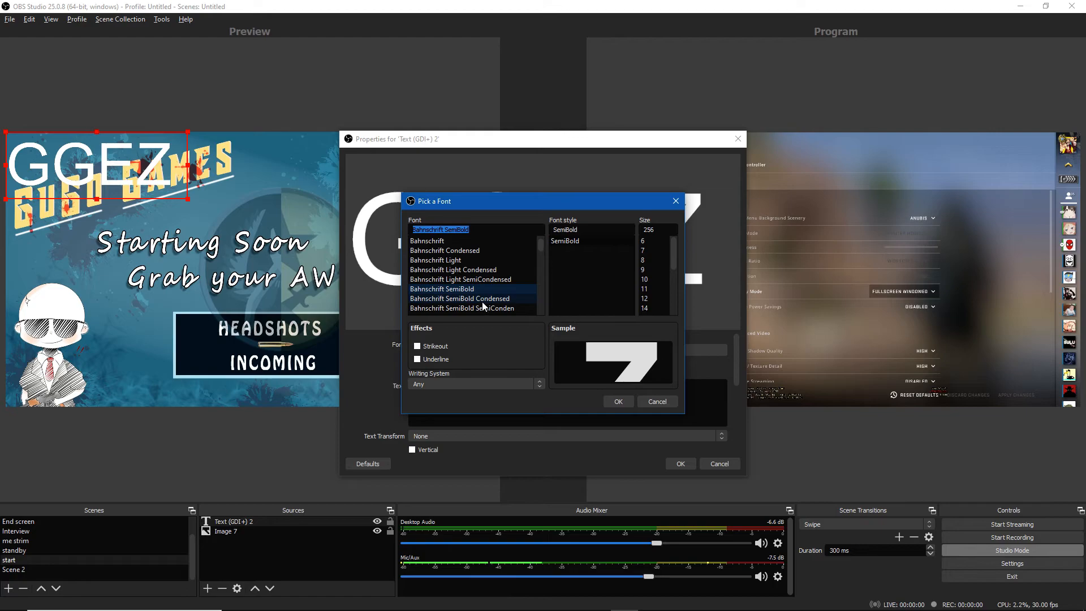
{"action": "left_click", "coordinate": [482, 300]}
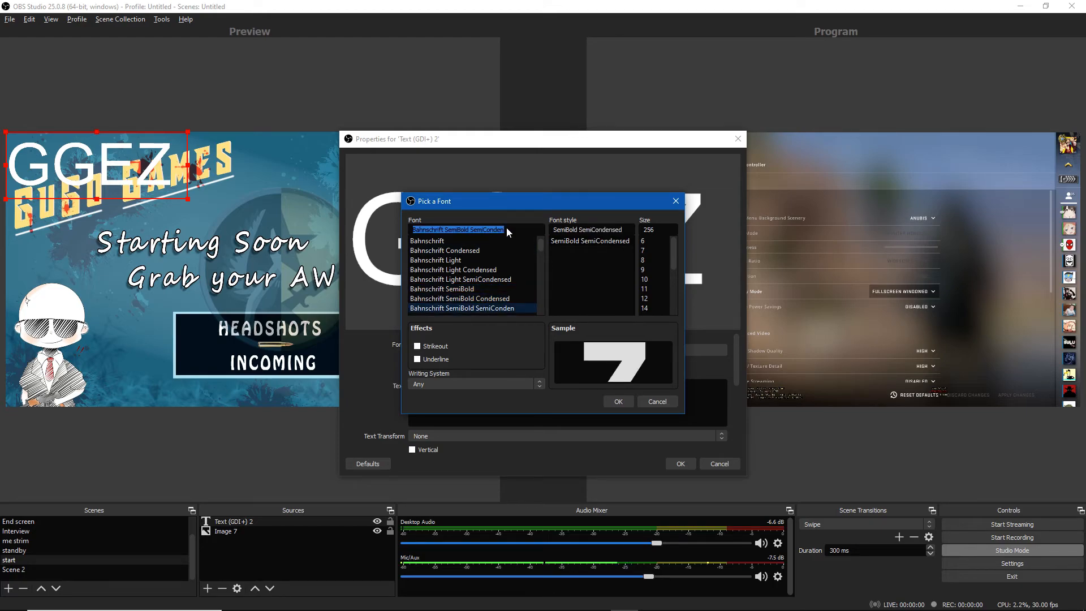
{"action": "scroll", "coordinate": [500, 263], "scroll_direction": "up", "scroll_amount": 2}
{"action": "left_click", "coordinate": [500, 261]}
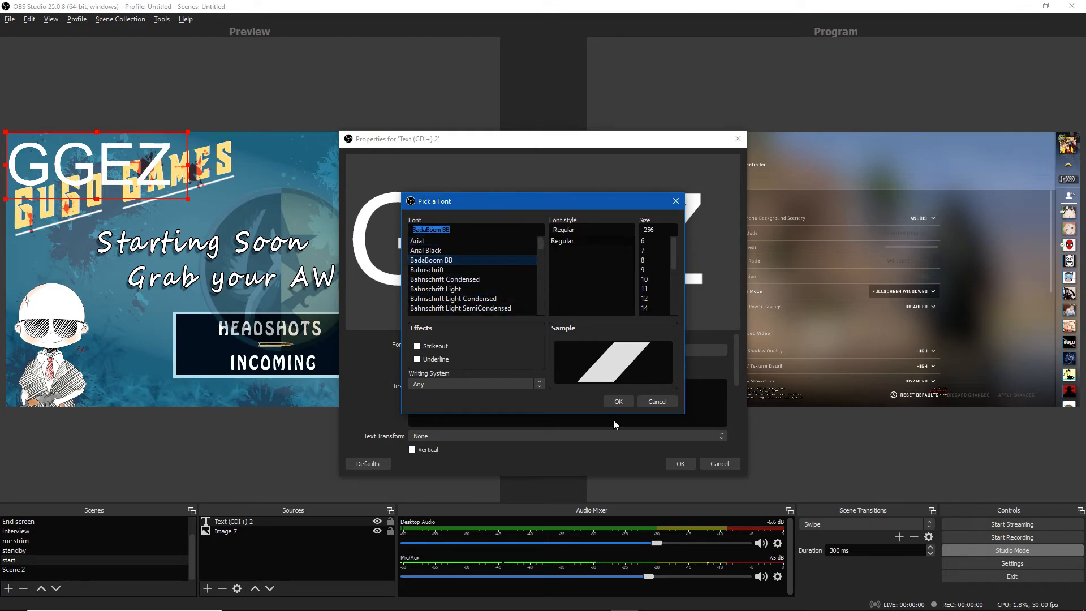
{"action": "left_click", "coordinate": [618, 401]}
{"action": "left_click", "coordinate": [680, 463]}
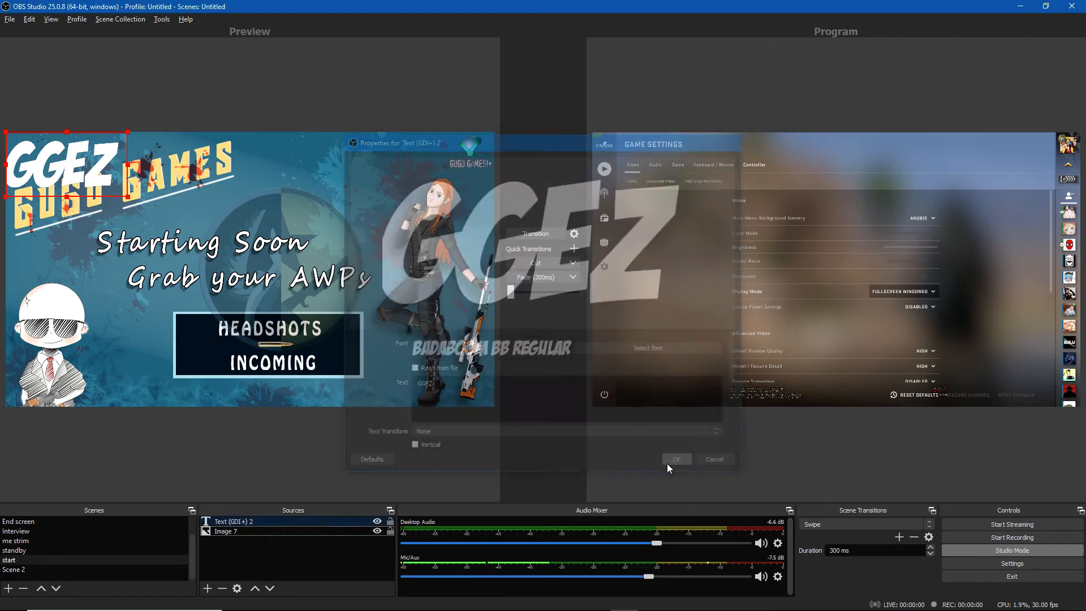
{"action": "left_click_drag", "start_coordinate": [93, 176], "coordinate": [357, 200]}
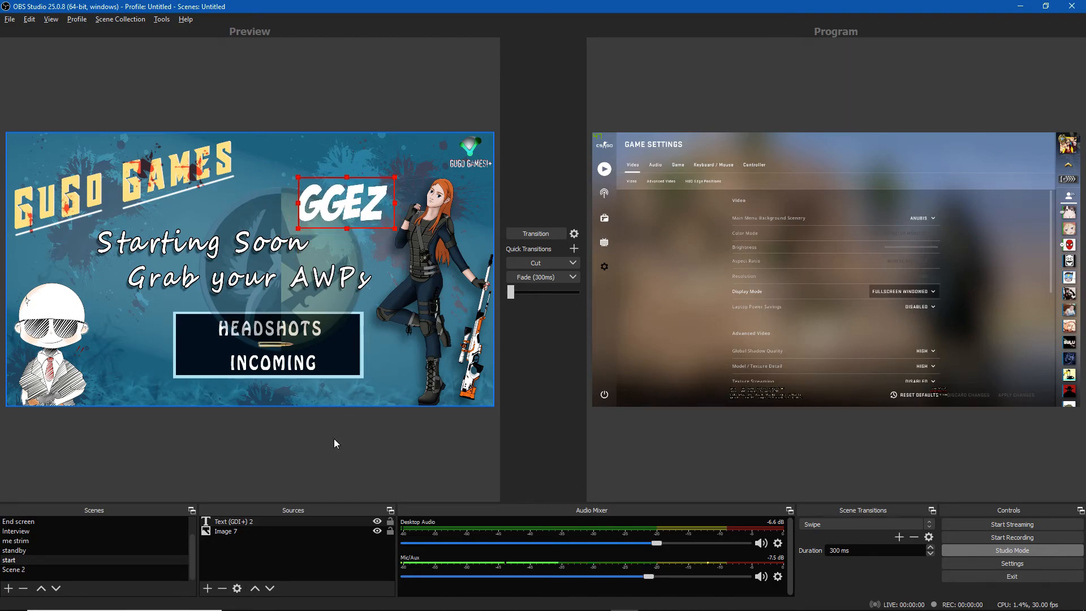
Change the GGEZ text colour to dark red
{"action": "double_click", "coordinate": [235, 520]}
{"action": "scroll", "coordinate": [497, 381], "scroll_direction": "down", "scroll_amount": 5}
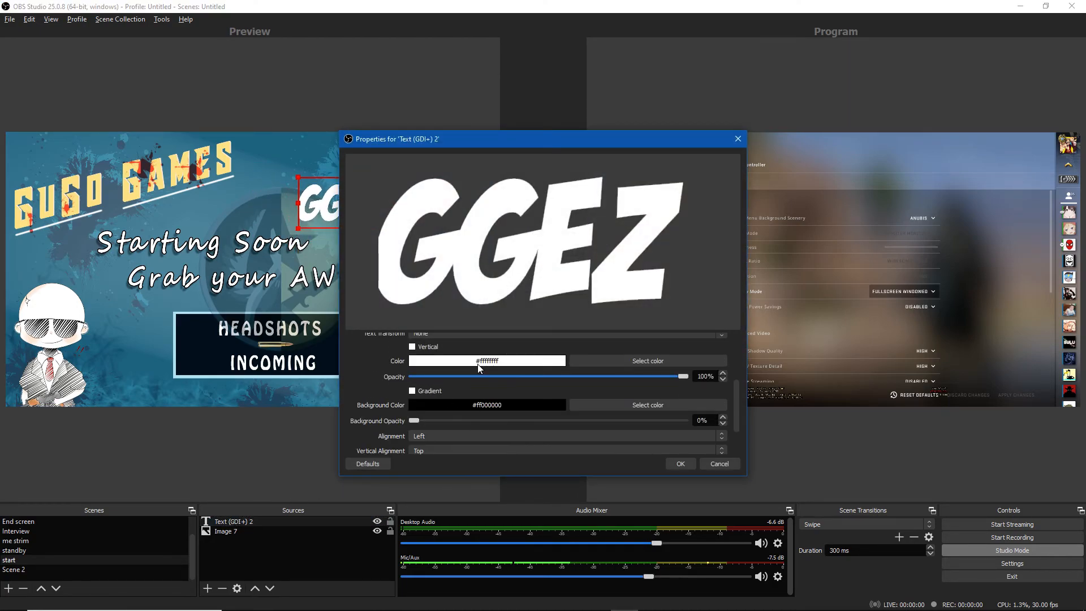
{"action": "left_click", "coordinate": [605, 360]}
{"action": "left_click_drag", "start_coordinate": [624, 280], "coordinate": [674, 253]}
{"action": "left_click", "coordinate": [674, 225]}
{"action": "left_click", "coordinate": [625, 411]}
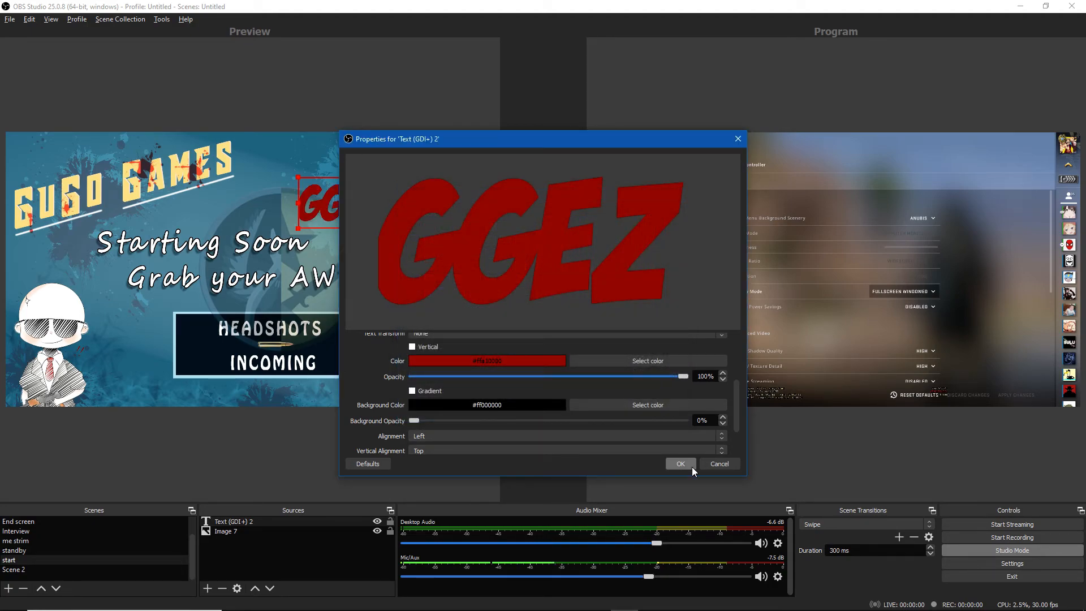
{"action": "left_click", "coordinate": [687, 464]}
Resize and reposition the GGEZ text above the character's shoulder near the image's upper edge
{"action": "left_click", "coordinate": [250, 209]}
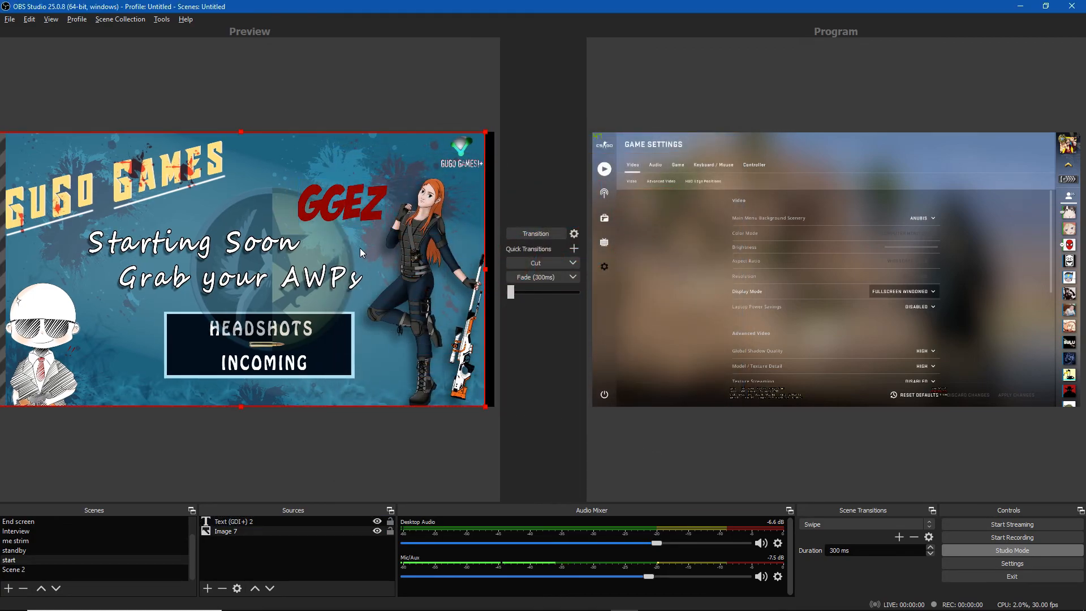
{"action": "left_click", "coordinate": [381, 217]}
{"action": "left_click_drag", "start_coordinate": [394, 228], "coordinate": [361, 195]}
{"action": "left_click", "coordinate": [415, 424]}
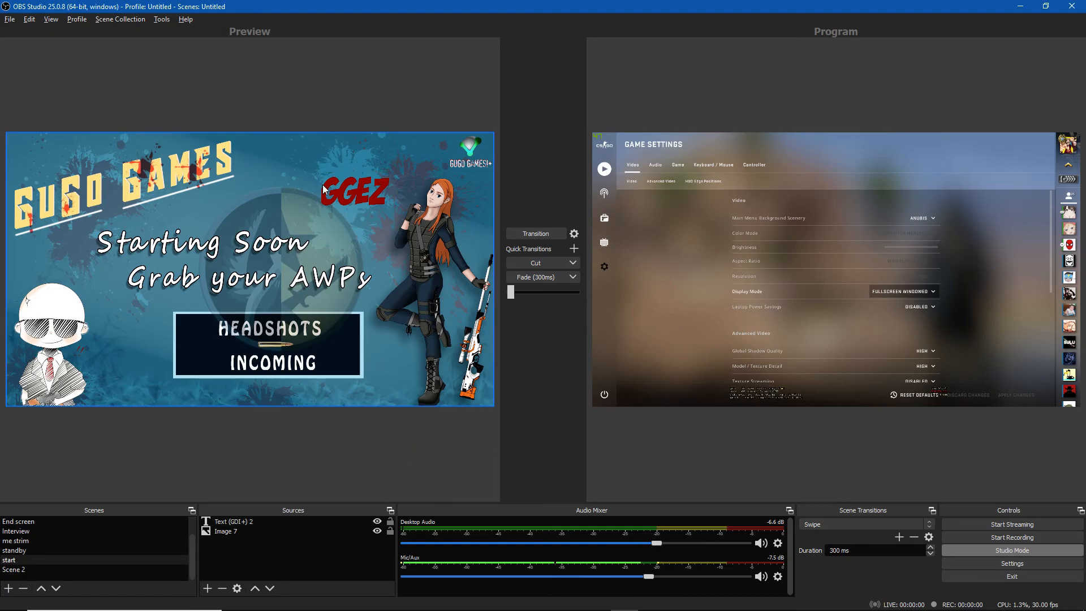
{"action": "left_click", "coordinate": [341, 190]}
{"action": "left_click", "coordinate": [341, 189]}
{"action": "left_click", "coordinate": [348, 195]}
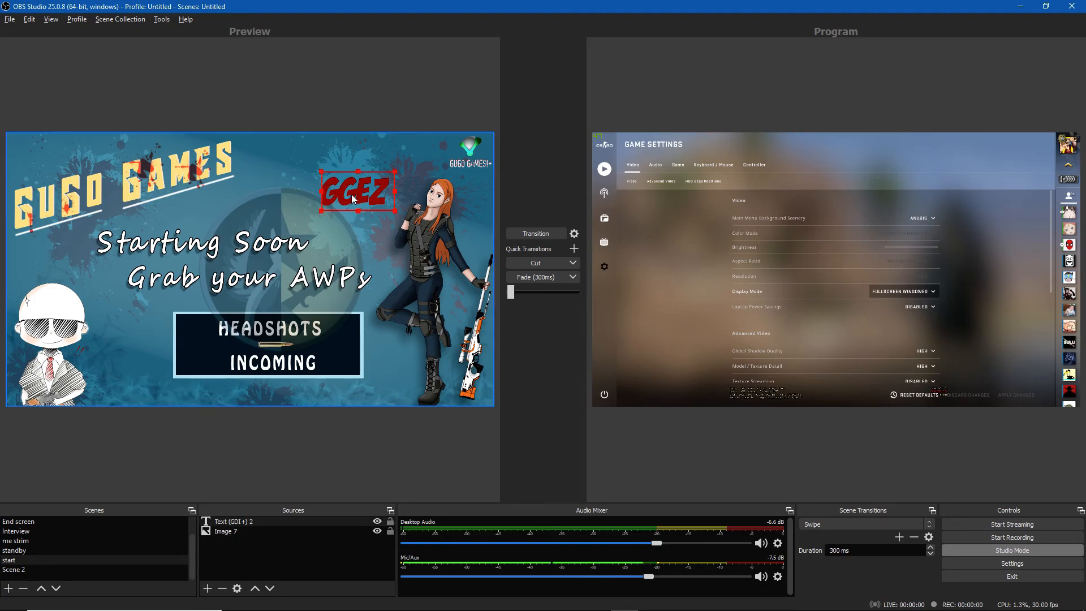
{"action": "left_click_drag", "start_coordinate": [321, 192], "coordinate": [300, 194]}
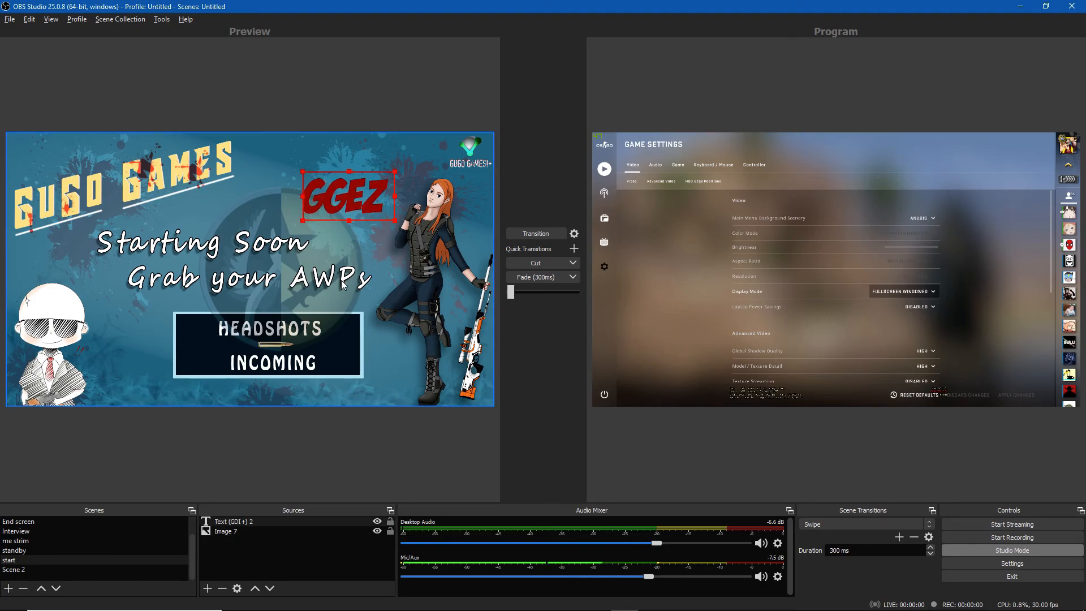
{"action": "left_click", "coordinate": [411, 463]}
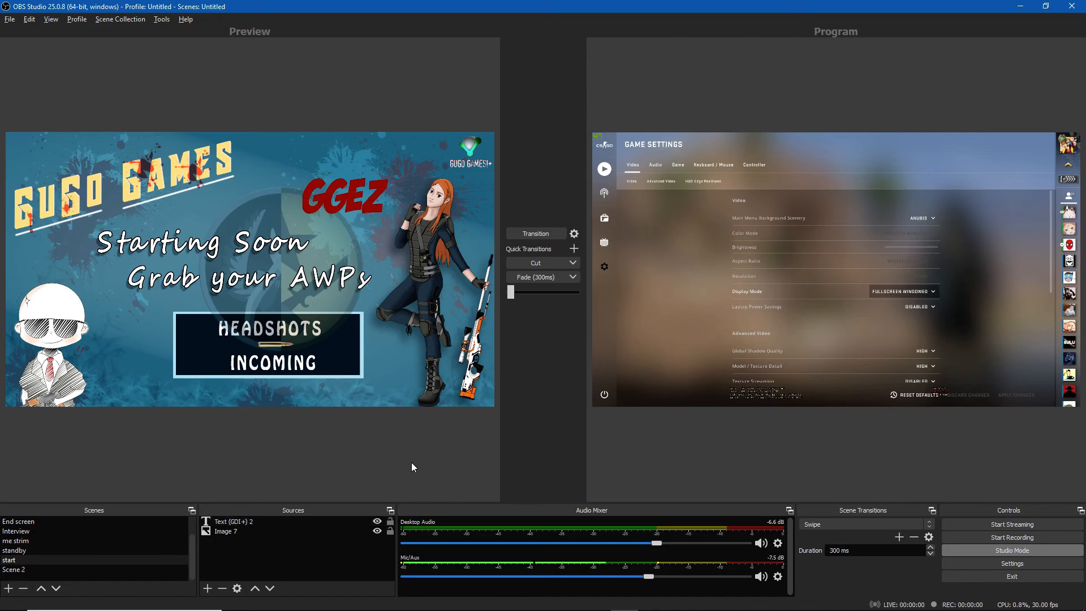
{"action": "left_click", "coordinate": [327, 195]}
{"action": "left_click", "coordinate": [303, 194]}
{"action": "mouse_move", "coordinate": [304, 194]}
{"action": "left_mouse_down"}
{"action": "mouse_move", "coordinate": [290, 196]}
{"action": "mouse_move", "coordinate": [321, 198]}
{"action": "left_mouse_up"}
{"action": "left_click", "coordinate": [441, 455]}
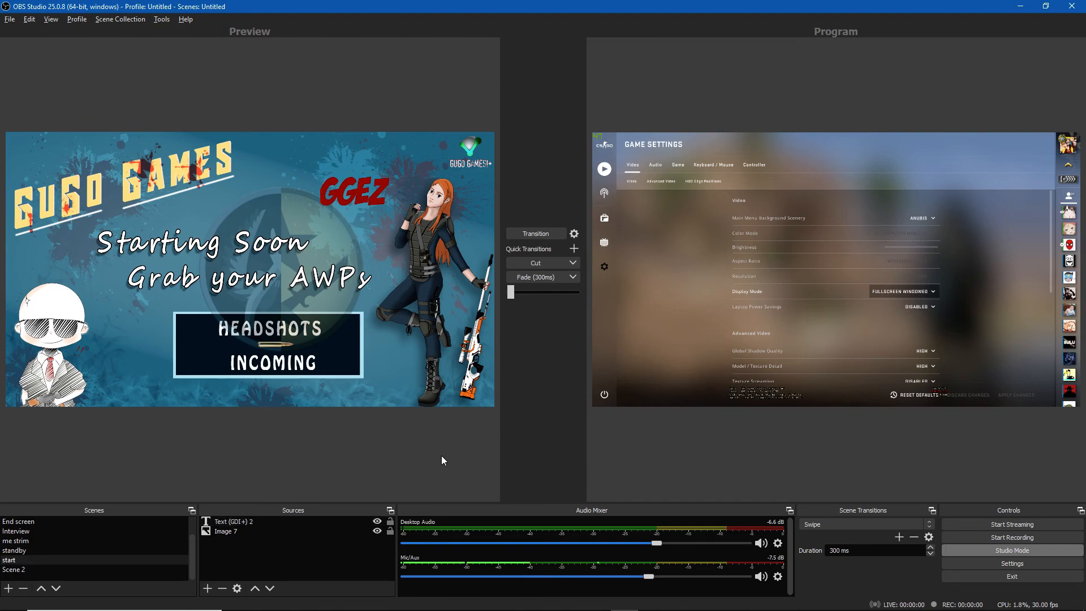
{"action": "left_click", "coordinate": [362, 198]}
Open the Image 7 and text source properties to review them, closing without changes
{"action": "double_click", "coordinate": [265, 532]}
{"action": "left_click", "coordinate": [713, 465]}
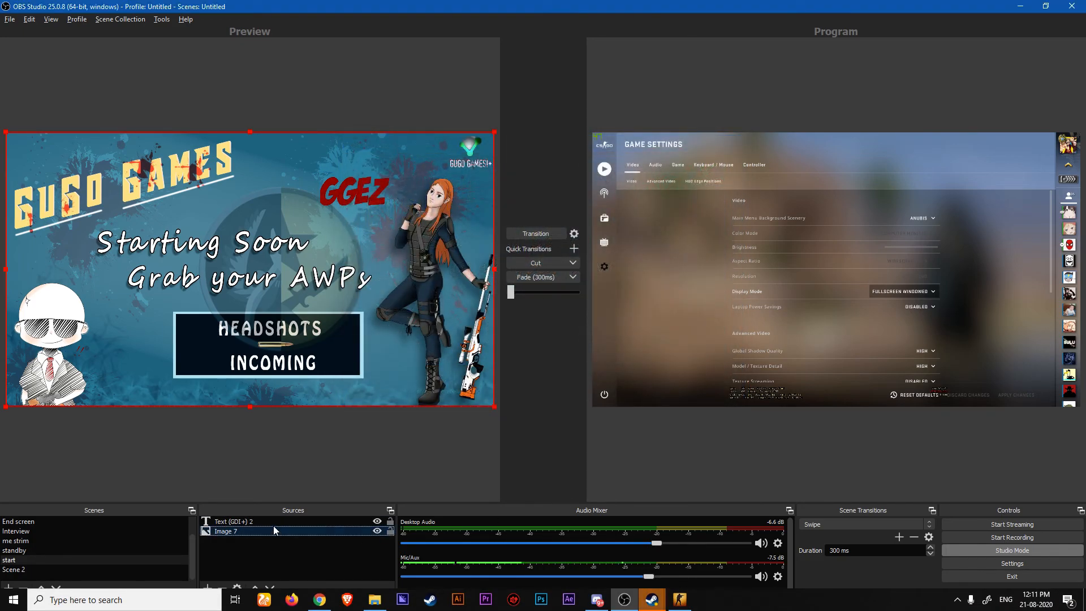
{"action": "left_click", "coordinate": [273, 522]}
{"action": "double_click", "coordinate": [273, 522]}
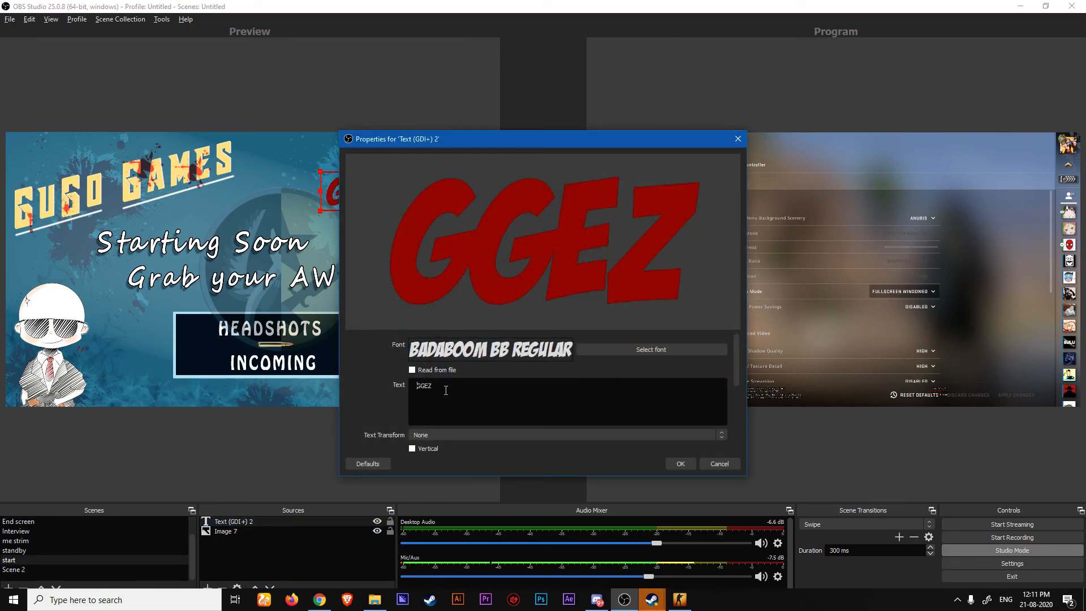
{"action": "left_click", "coordinate": [685, 463]}
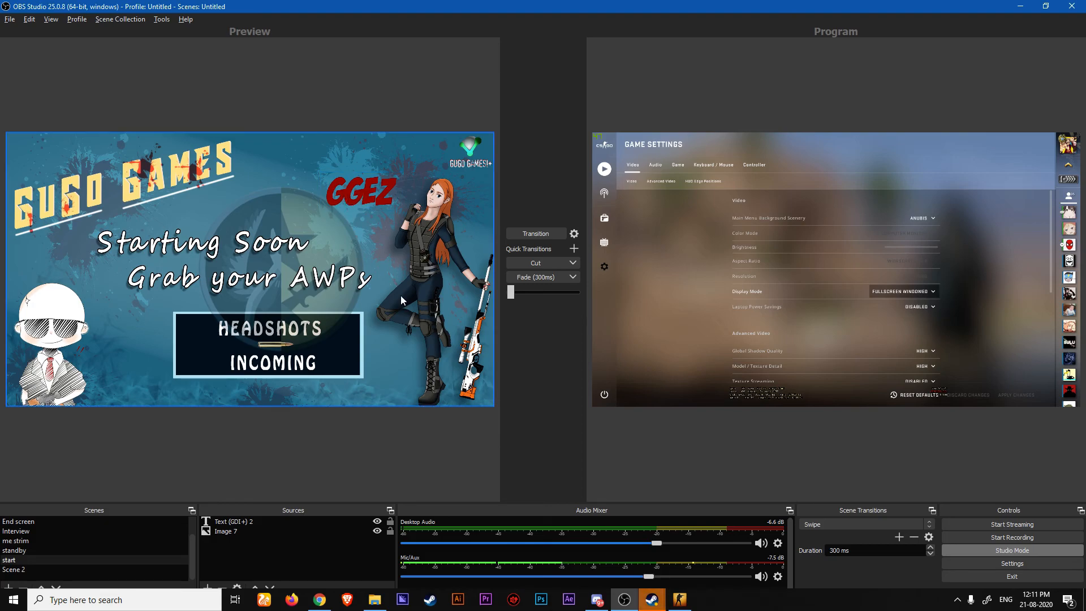
Hide the text and Image 7 sources and raise the Desktop Audio level to about -3.9 dB
{"action": "left_click", "coordinate": [291, 522]}
{"action": "left_click", "coordinate": [377, 520]}
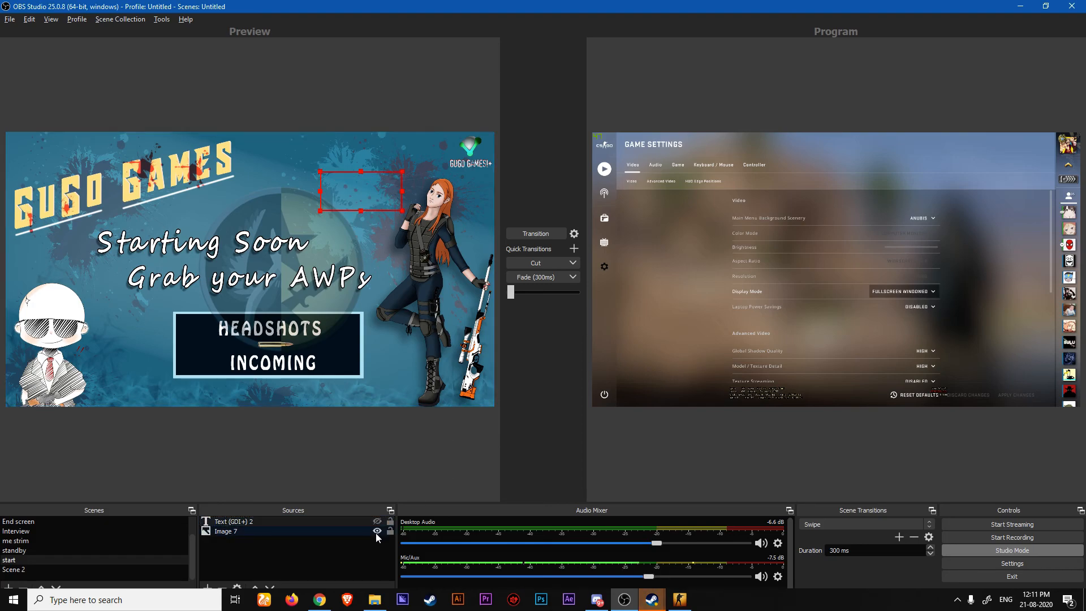
{"action": "left_click", "coordinate": [377, 530]}
{"action": "left_click", "coordinate": [365, 461]}
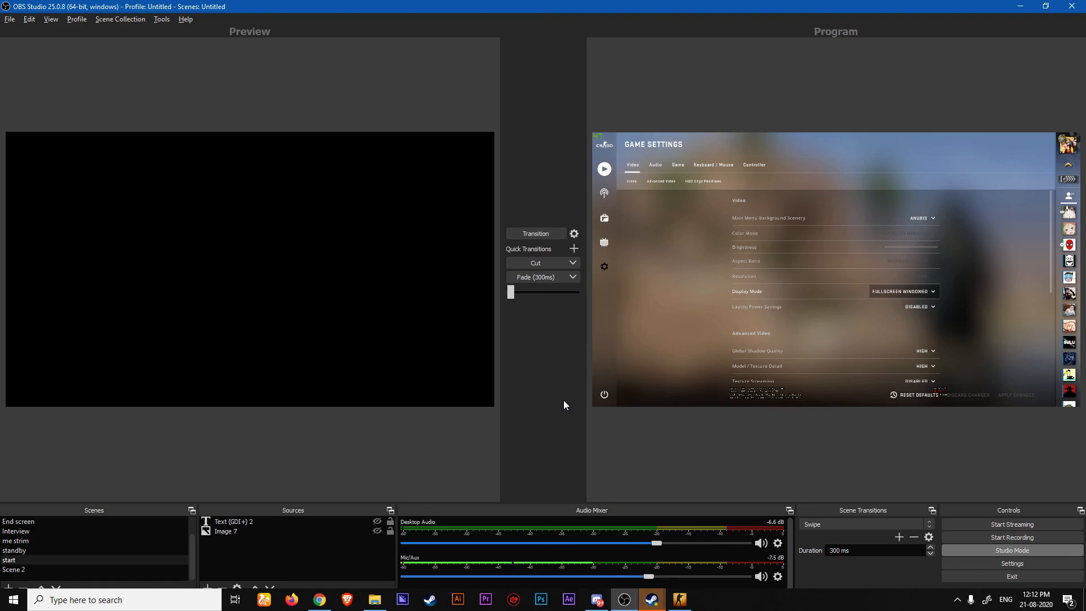
{"action": "left_click_drag", "start_coordinate": [657, 546], "coordinate": [662, 545]}
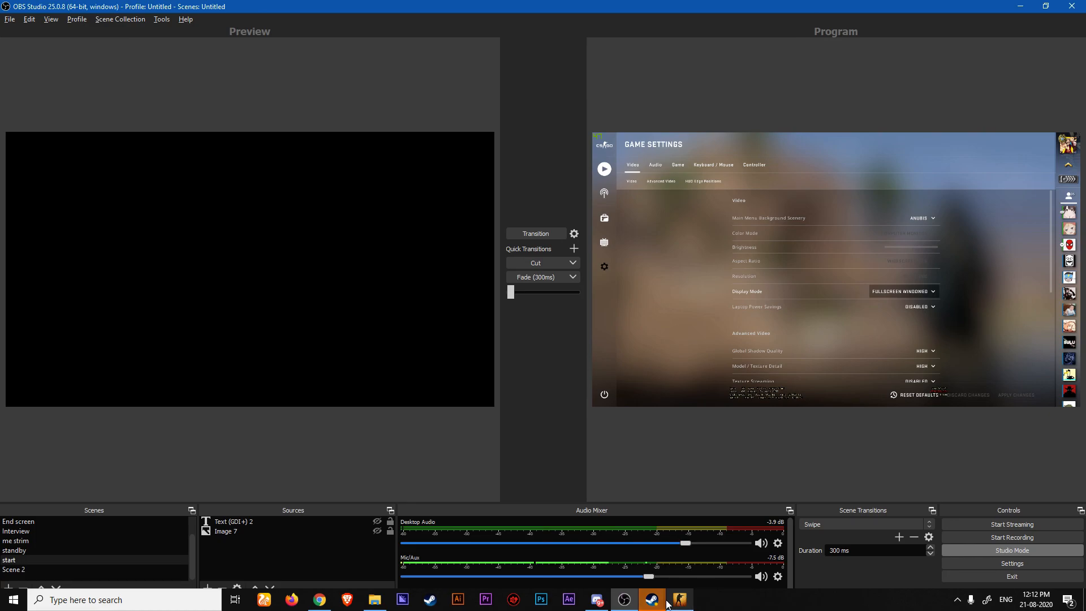
Switch to the Steam friend chat window
{"action": "left_click", "coordinate": [652, 600]}
{"action": "left_click", "coordinate": [668, 570]}
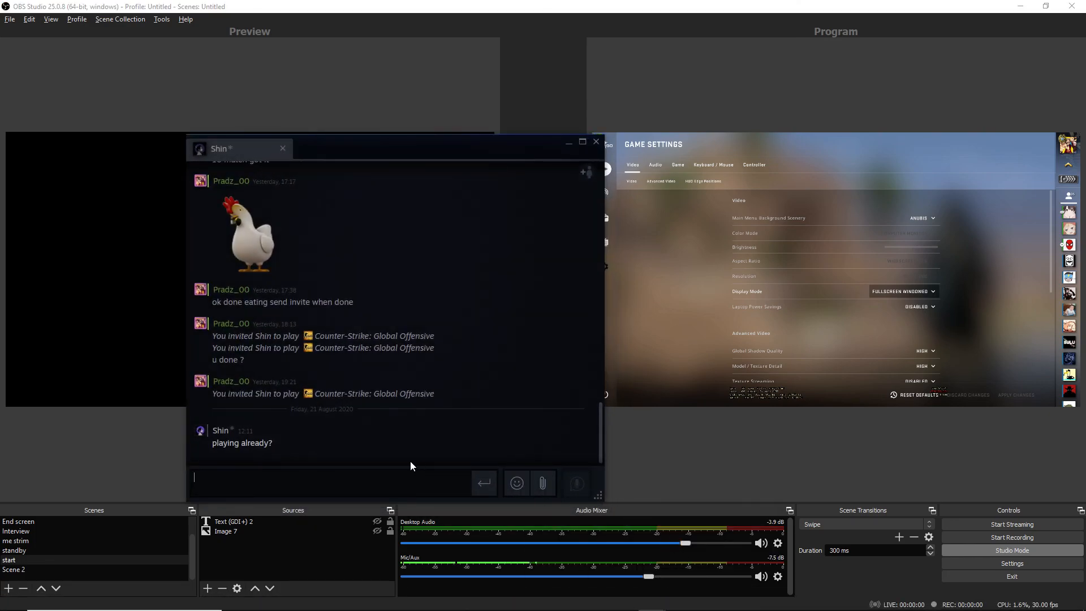
Reply in the friend chat with the message "no no jus making some setting changes"
{"action": "type", "text": "nb"}
{"action": "key", "text": "BackSpace"}
{"action": "type", "text": "o no jus making s"}
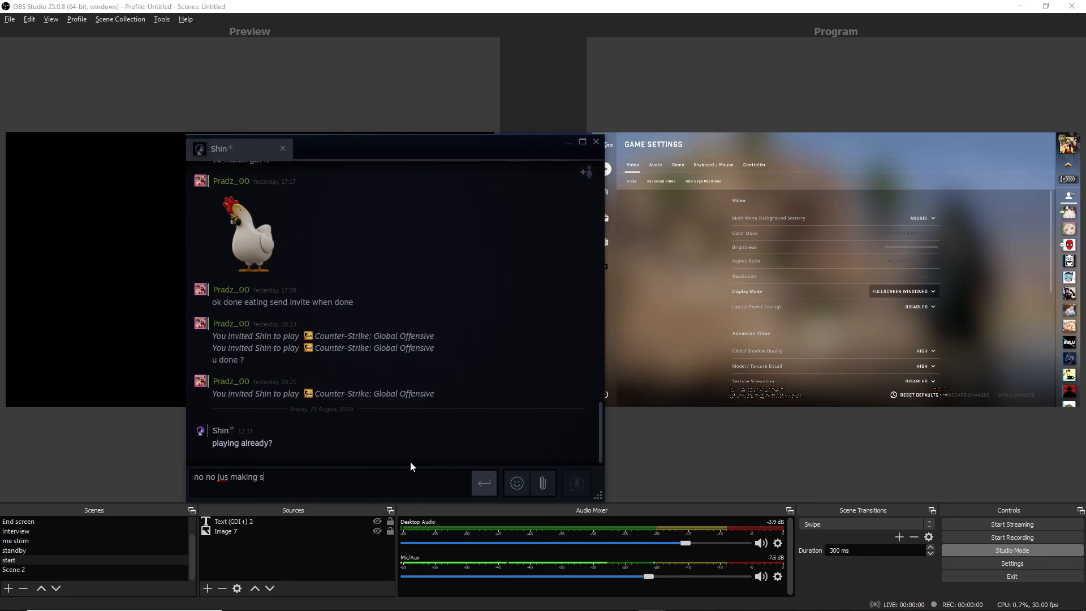
{"action": "type", "text": "ome setting changes"}
{"action": "key", "text": "Return"}
Switch back to the OBS Studio window
{"action": "key", "text": "alt+Tab"}
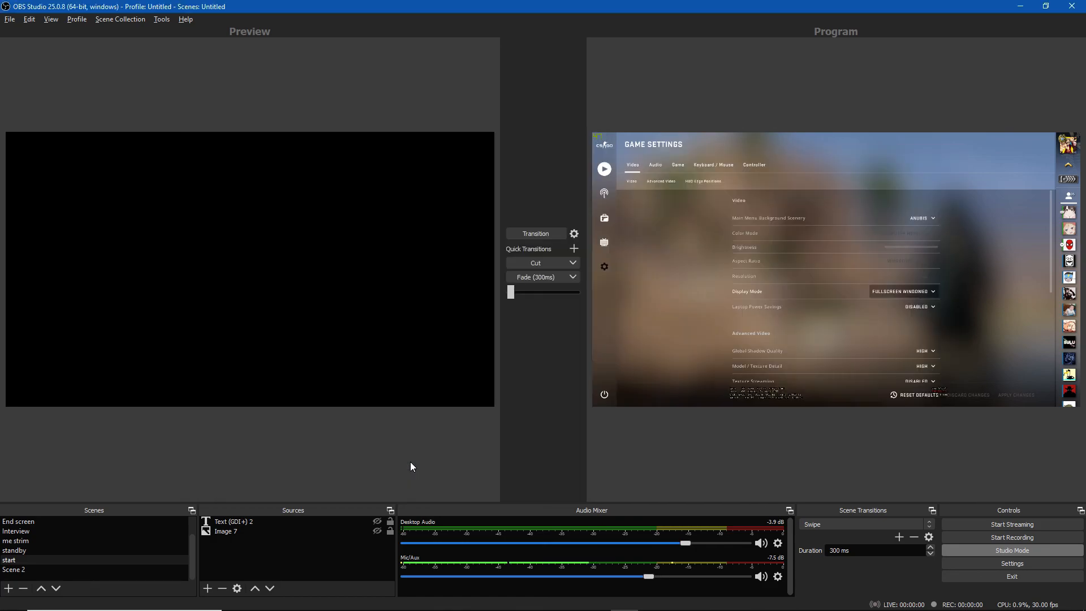
{"action": "key", "text": "alt+Tab"}
{"action": "key", "text": "alt+Tab"}
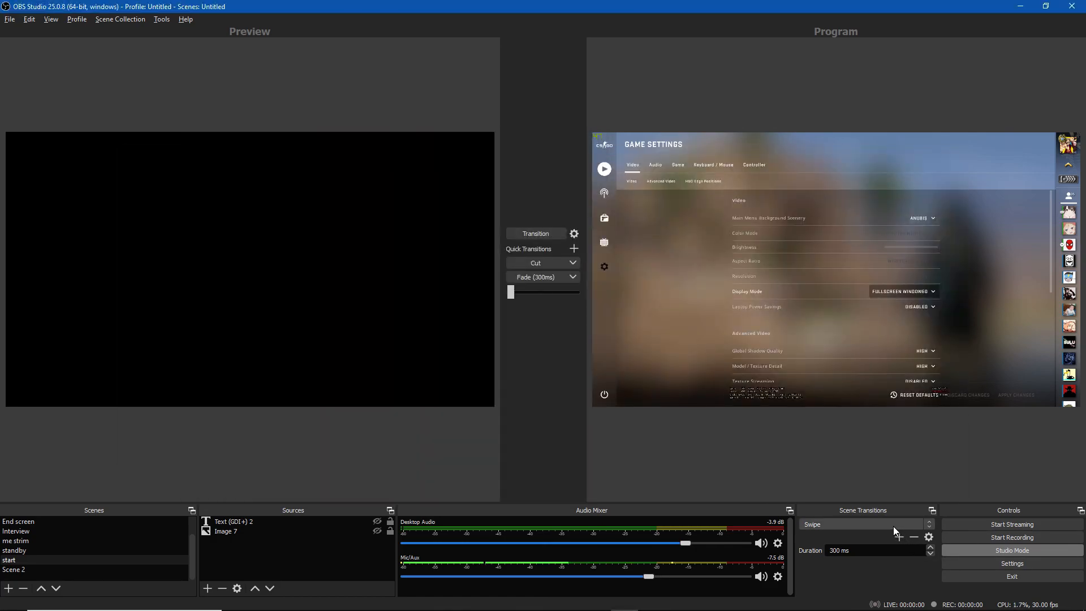
Open the GeForce Experience in-game overlay with its Record and Broadcast LIVE options
{"action": "key", "text": "alt+z"}
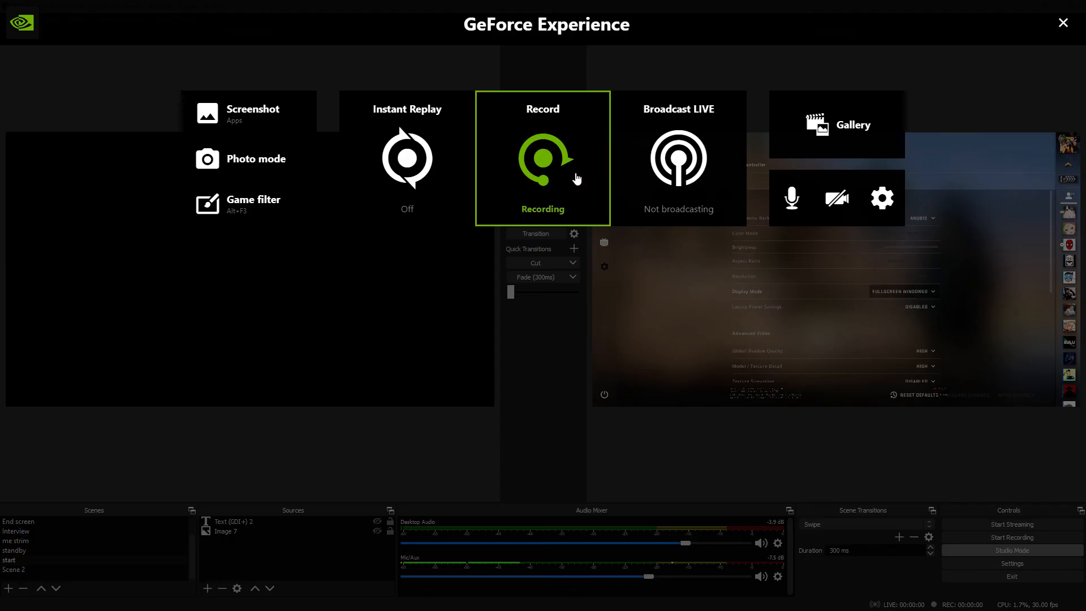
{"action": "key", "text": "alt+z"}
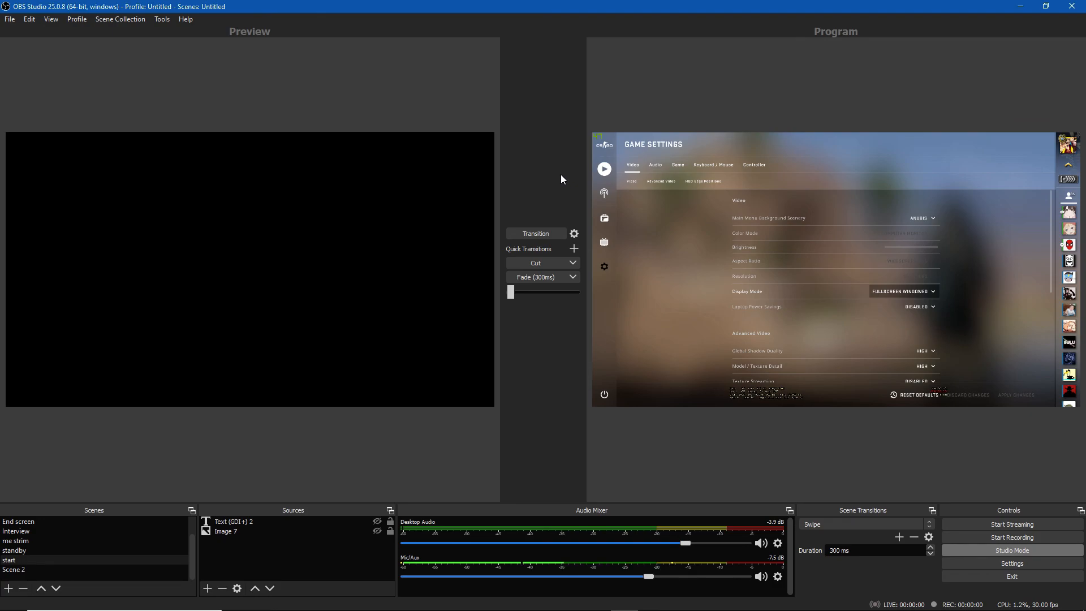
{"action": "key", "text": "alt+z"}
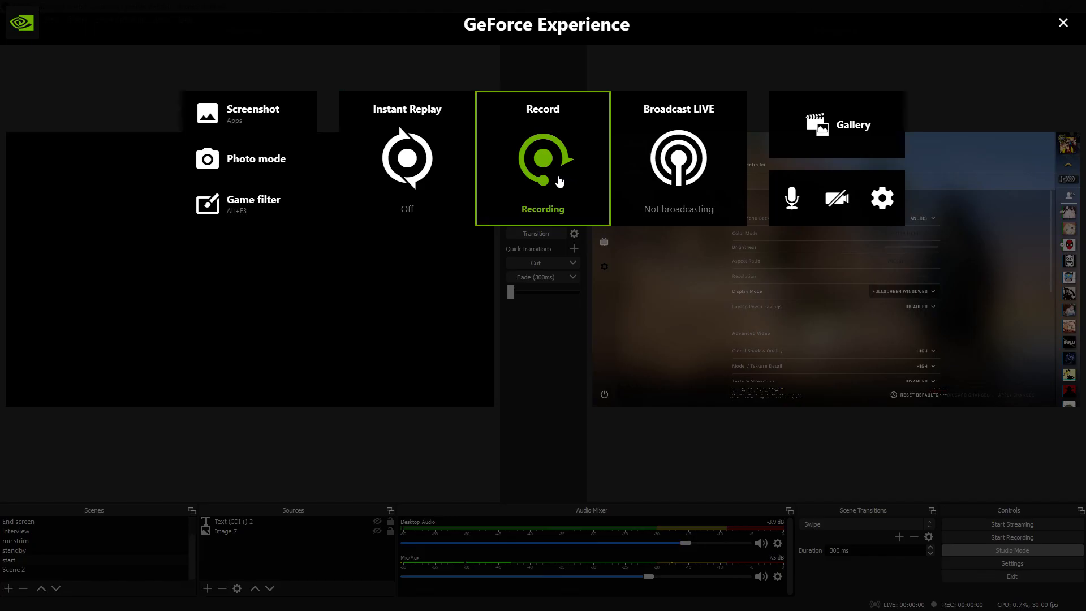